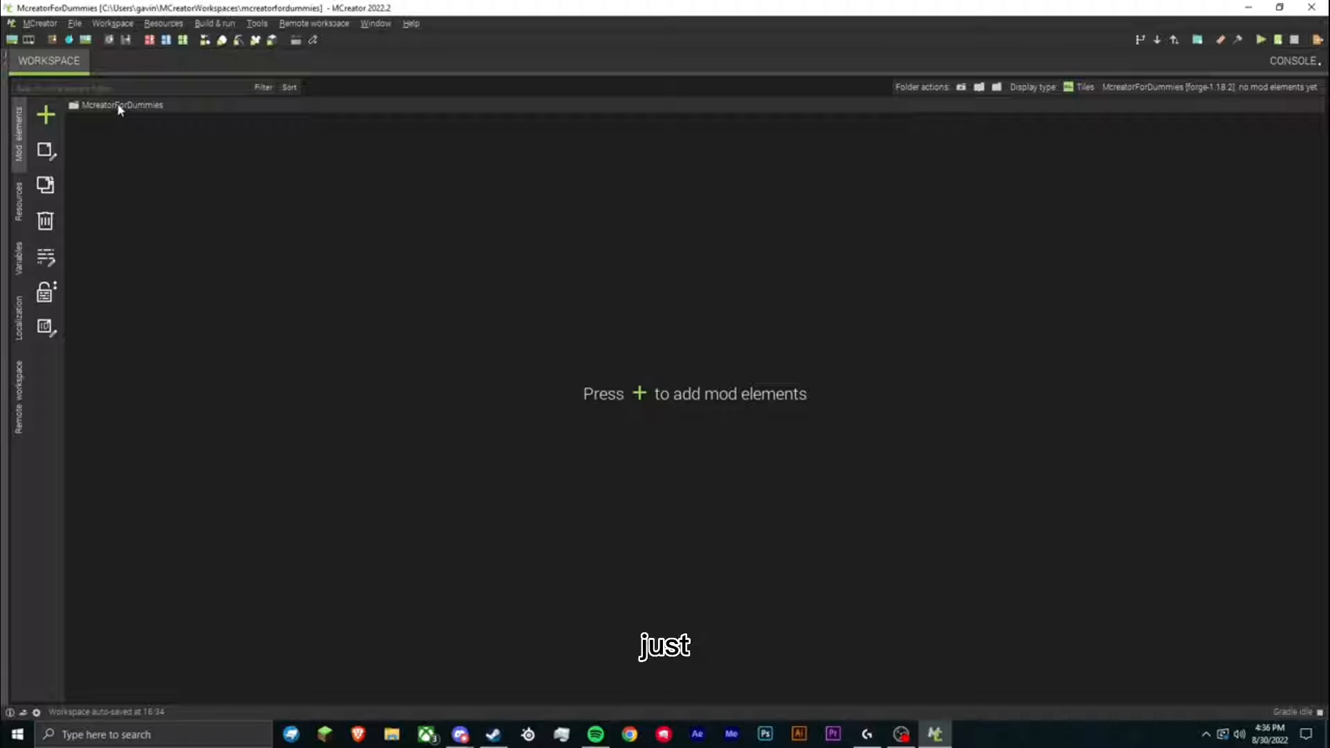
Create a new Block mod element named WhiteBlock.
left_click(46, 115)
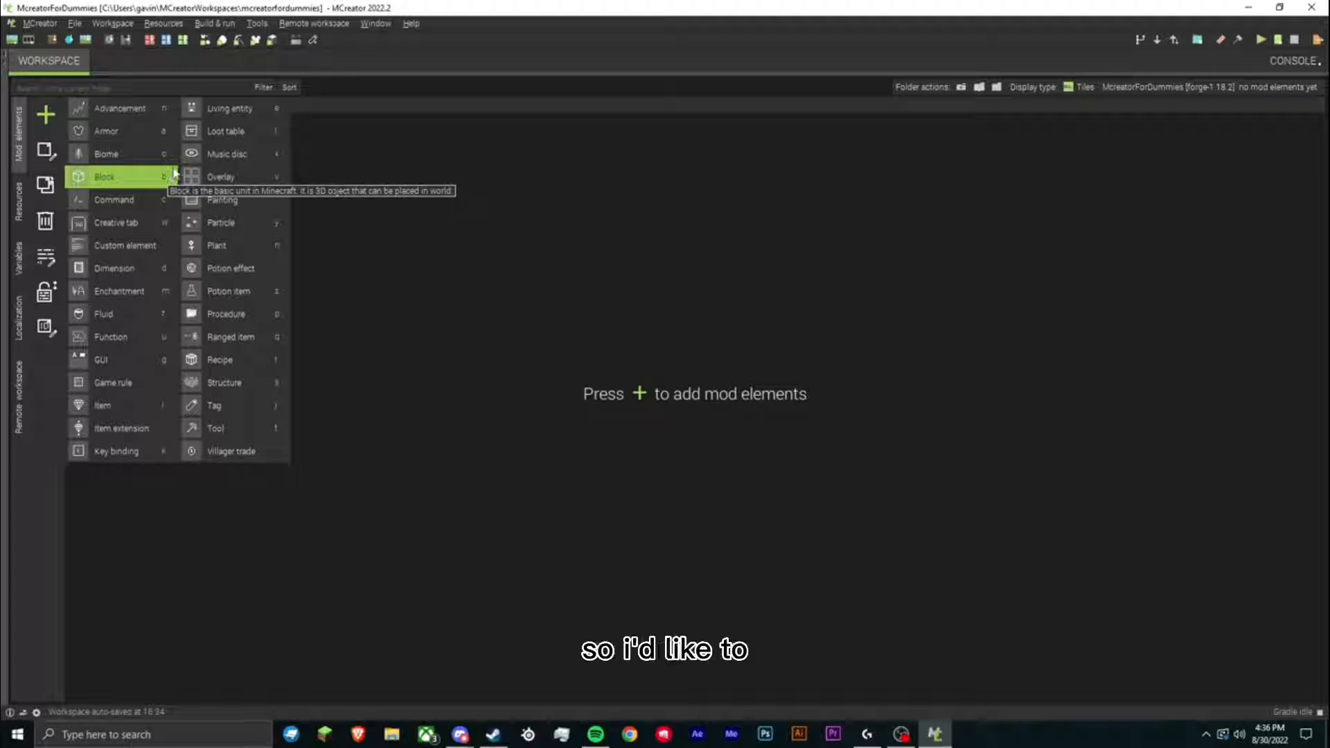
left_click(135, 179)
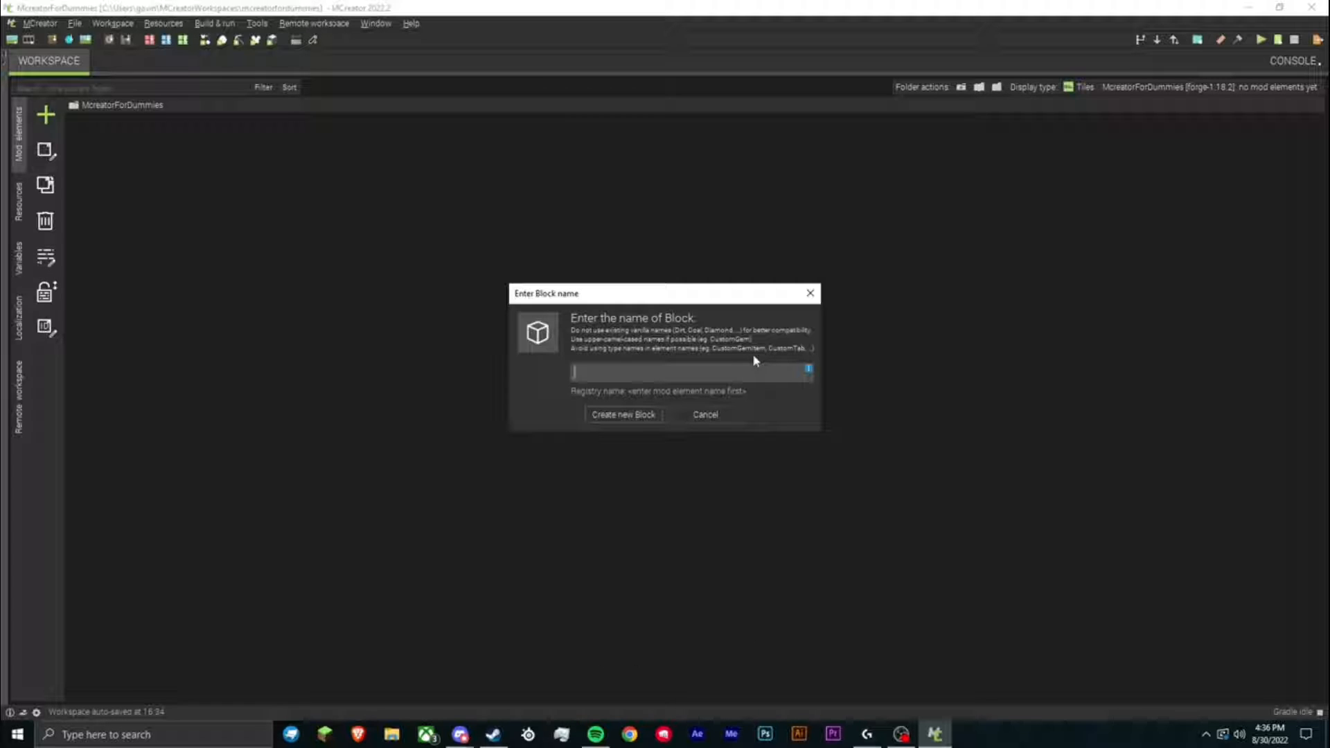
type("WhiteB")
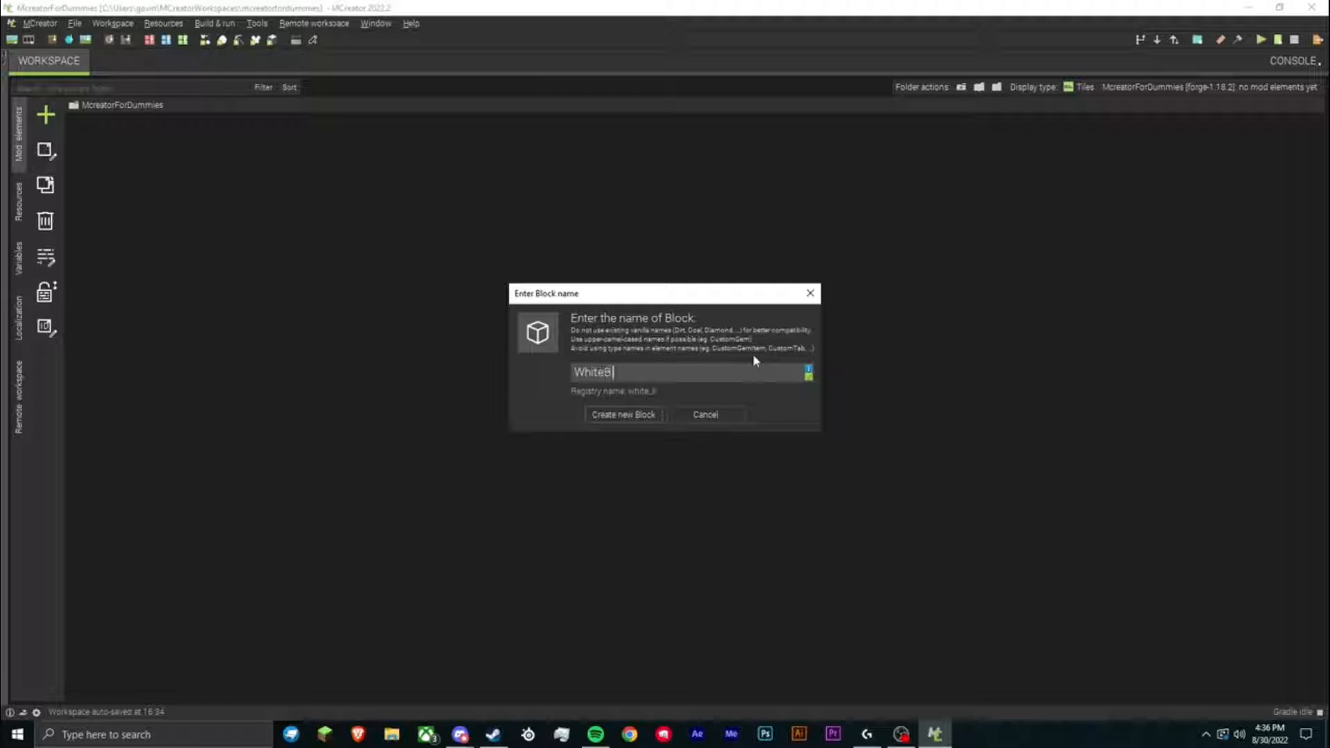
type("lock")
left_click(642, 414)
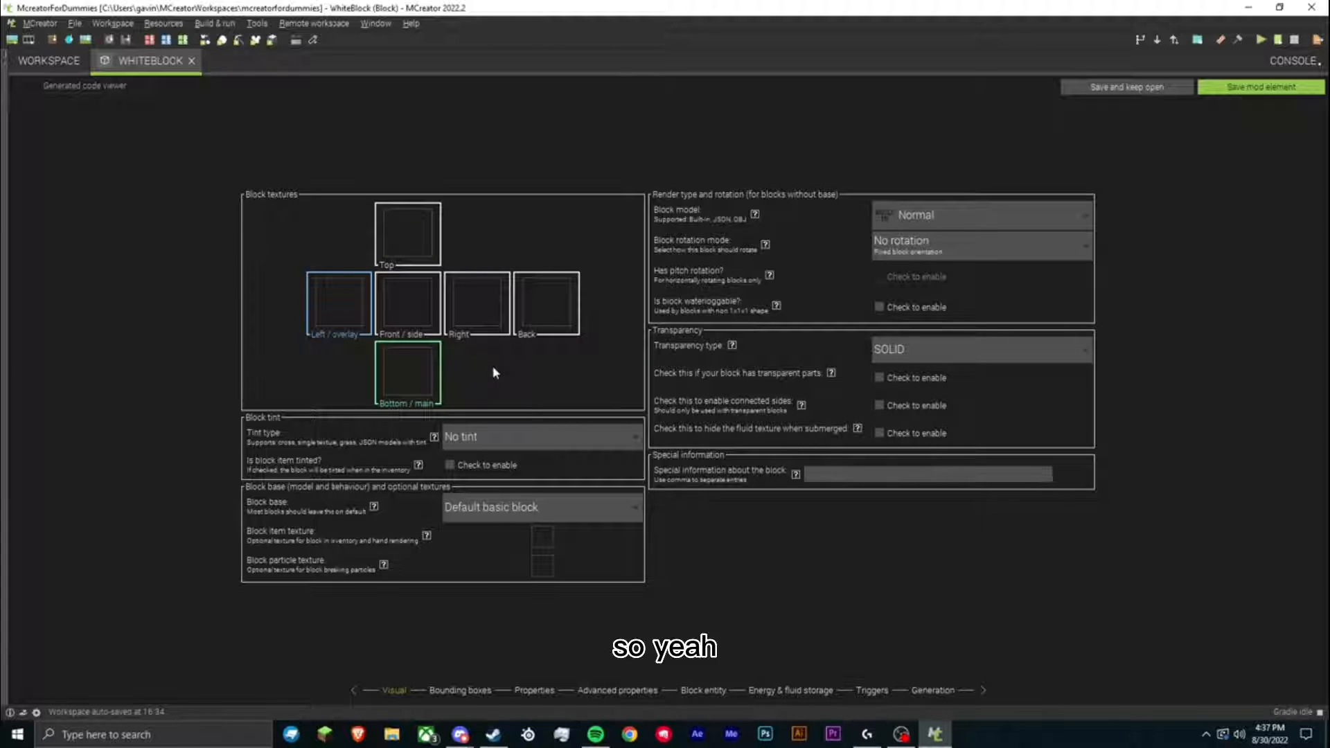
left_click(50, 61)
left_click(19, 197)
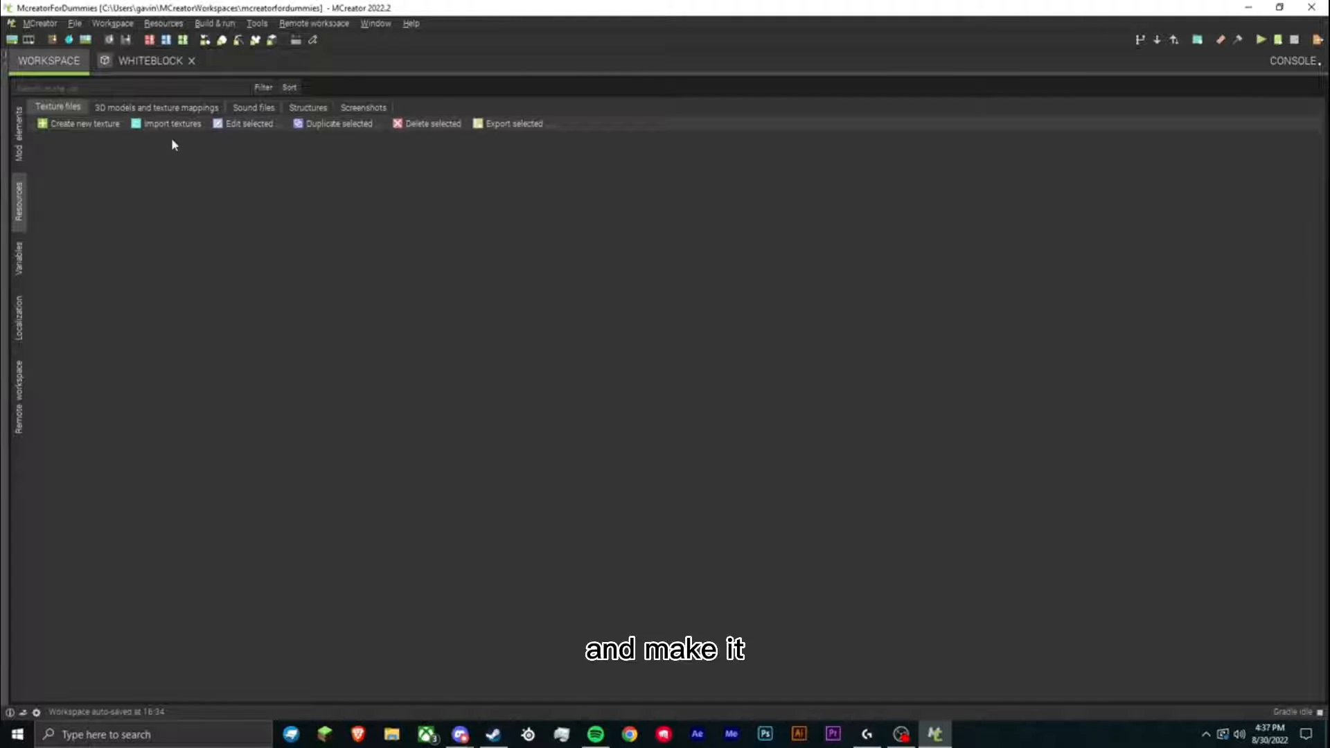
left_click(20, 137)
left_click(127, 63)
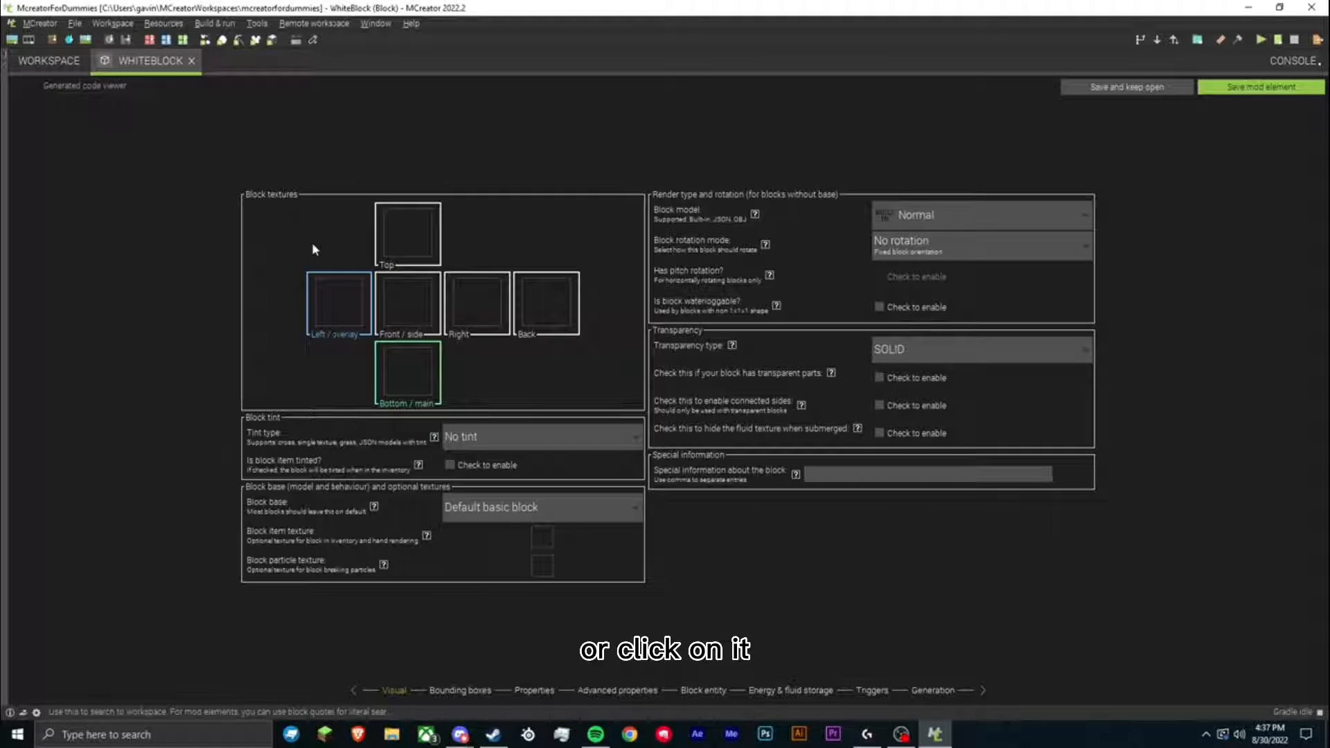
Start a new 16 by 16 texture from scratch for the block's bottom/main face, using a Color fill.
left_click(407, 368)
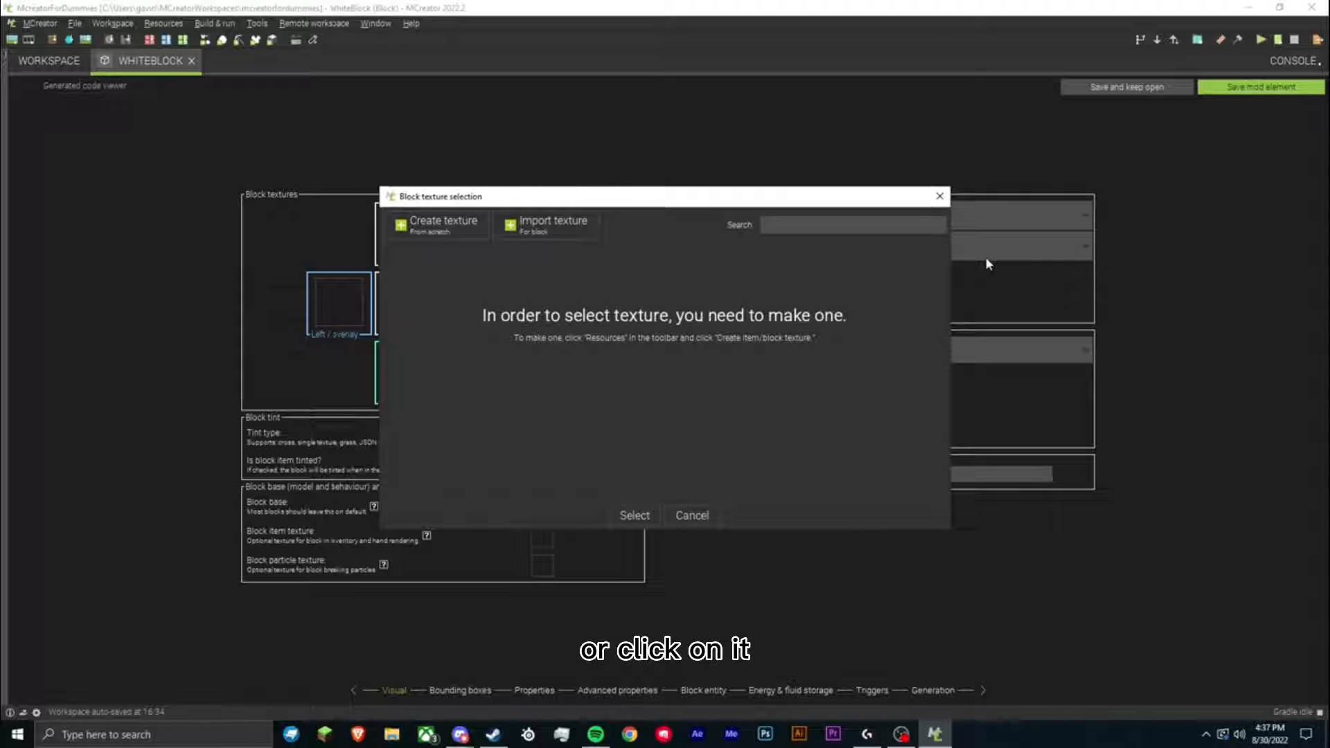
left_click(456, 223)
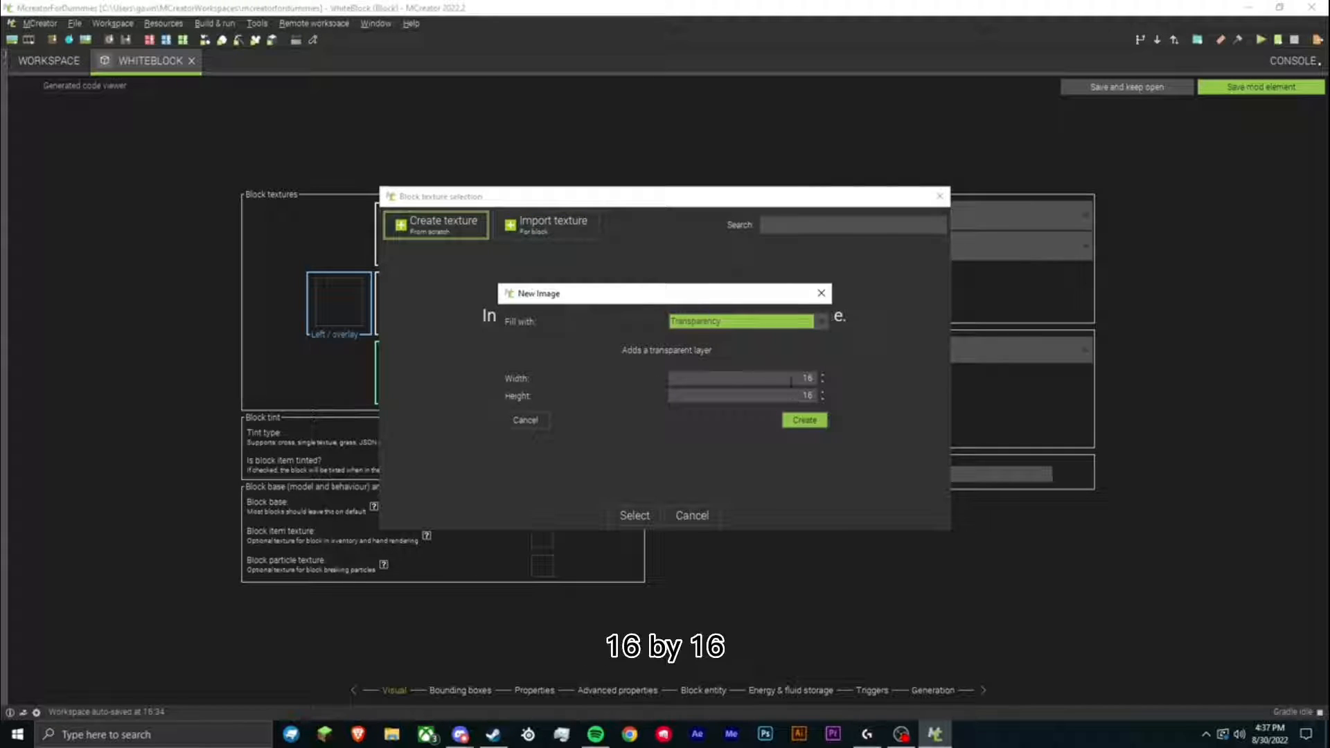
double_click(806, 378)
left_click(675, 320)
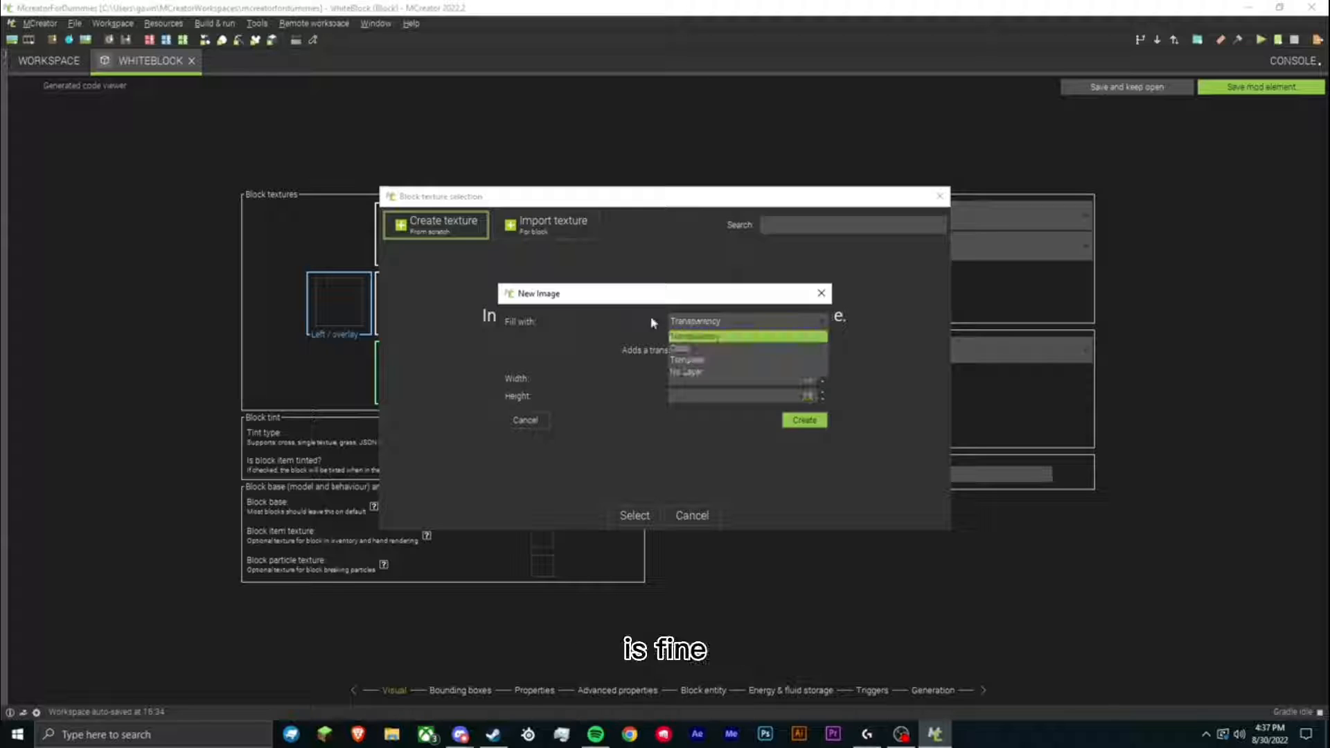
left_click(682, 338)
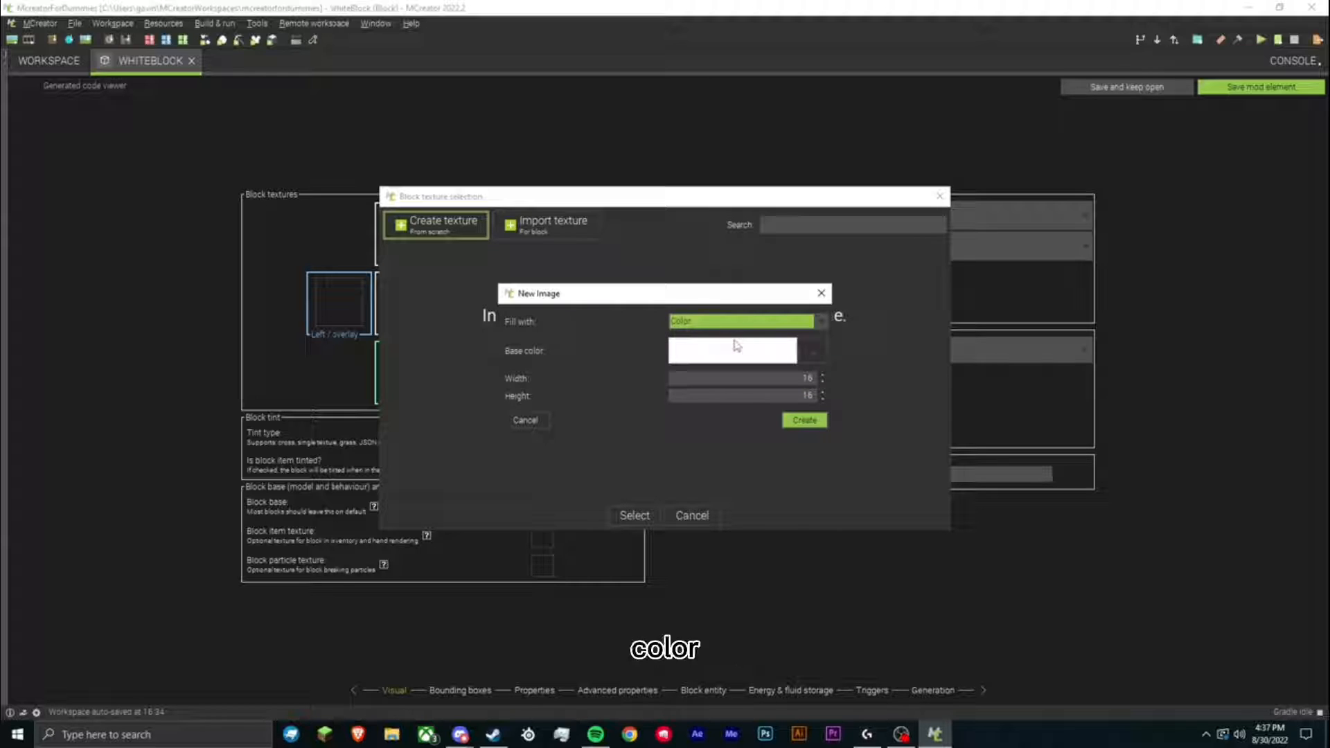
Try a Template fill for the new image, picking a base texture and browsing the other available templates.
left_click(690, 317)
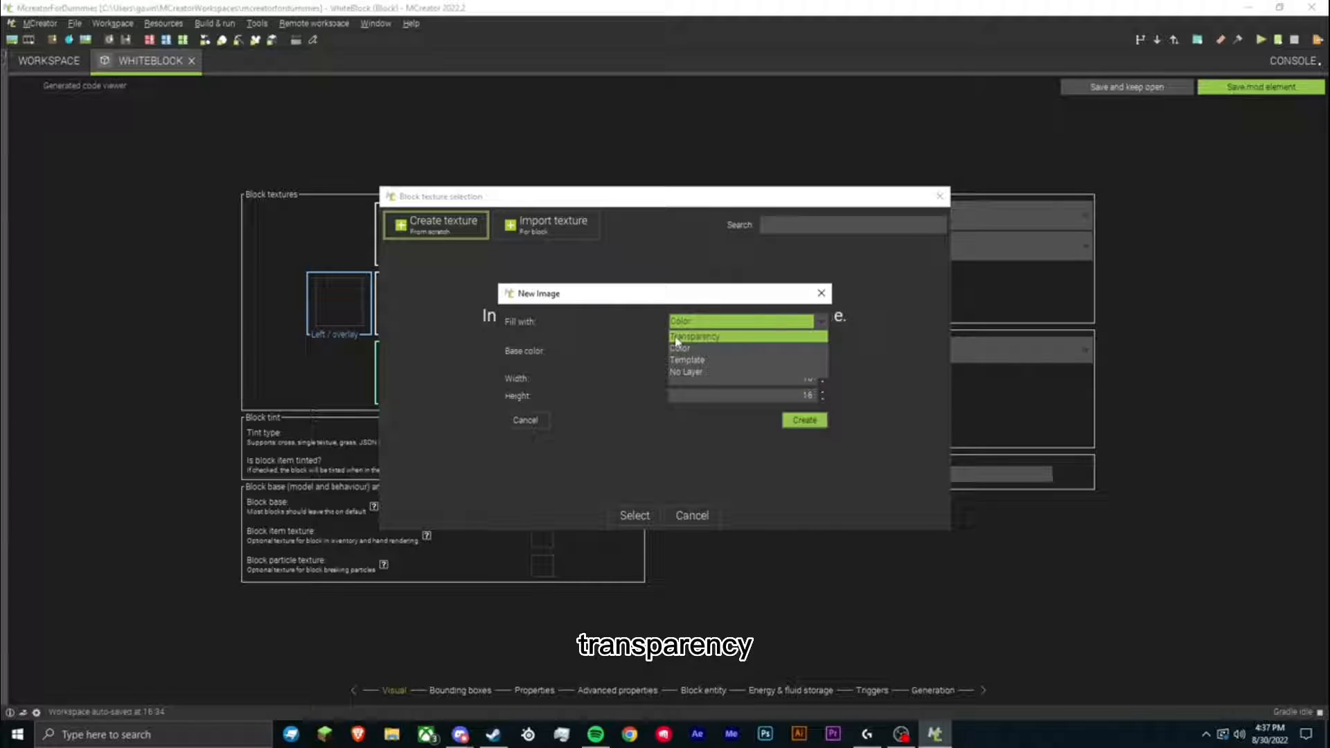
left_click(702, 361)
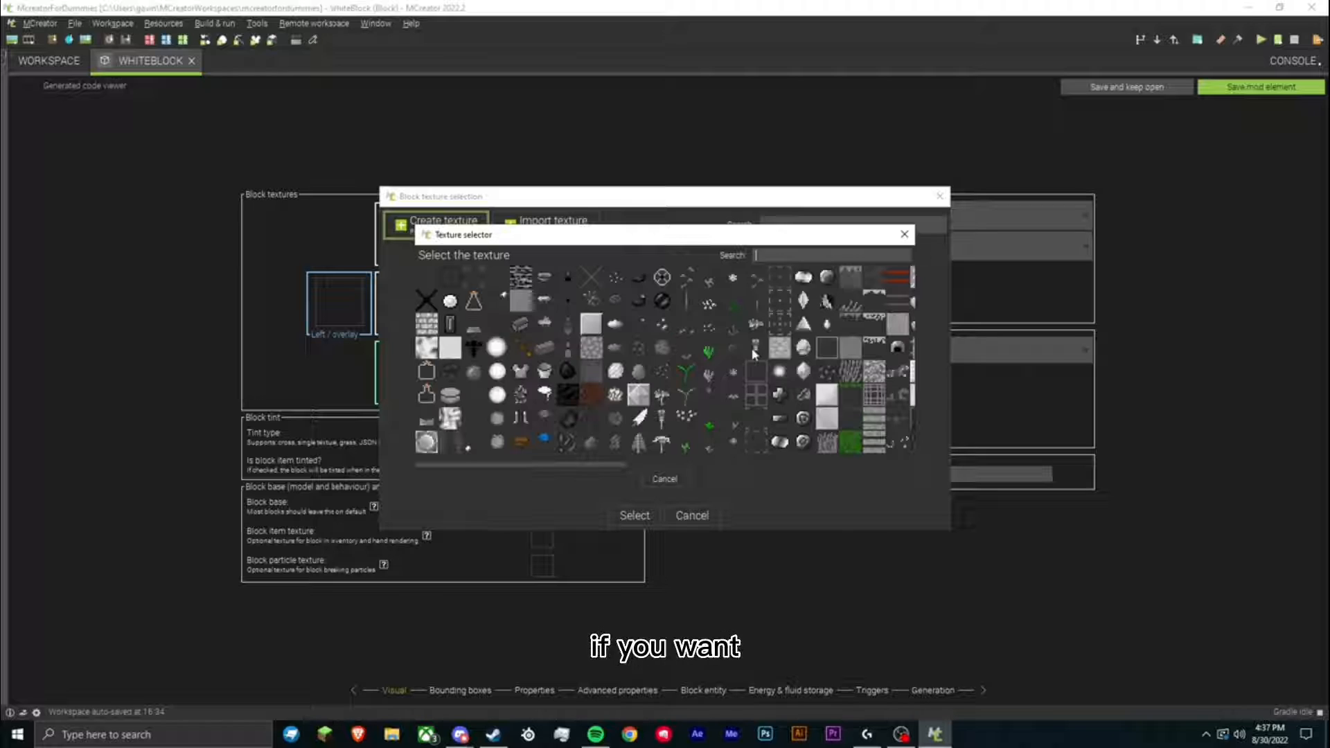
left_click_drag(570, 465, 655, 466)
double_click(717, 355)
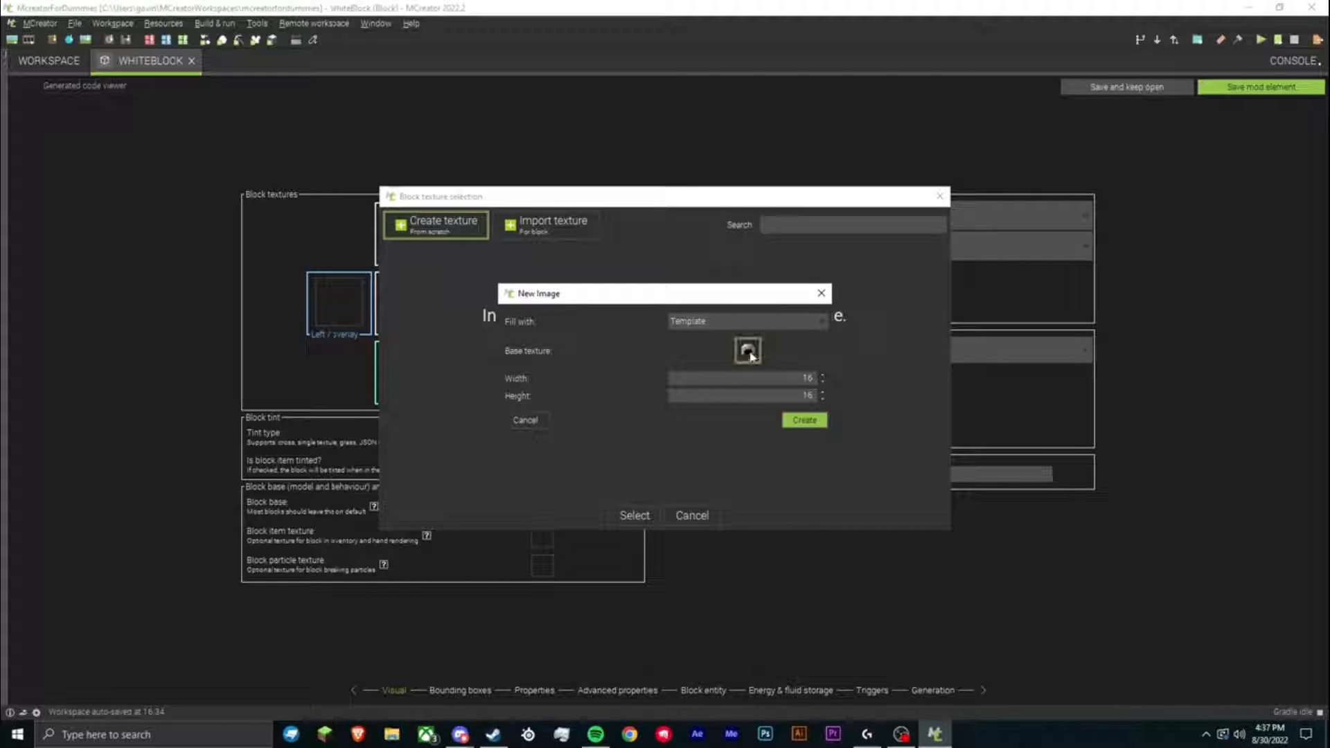
left_click(748, 350)
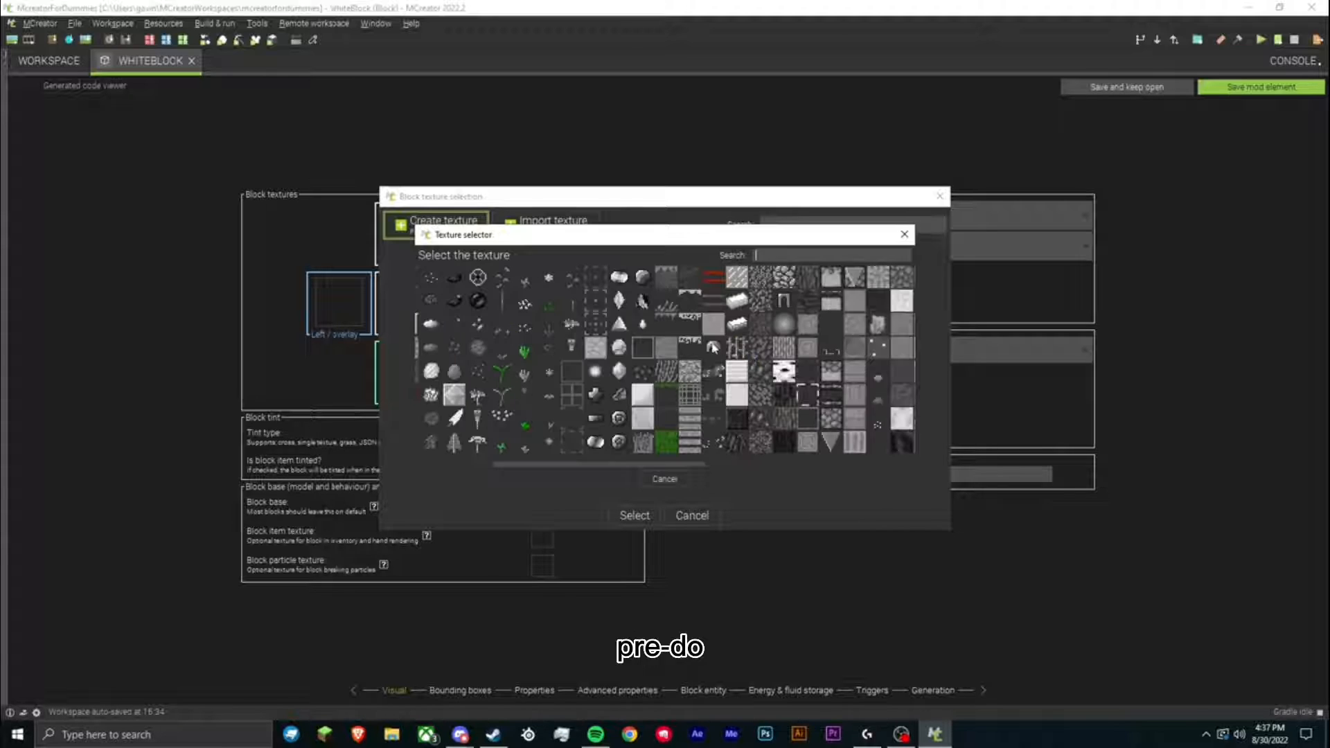
left_click_drag(622, 468, 583, 467)
left_click(653, 479)
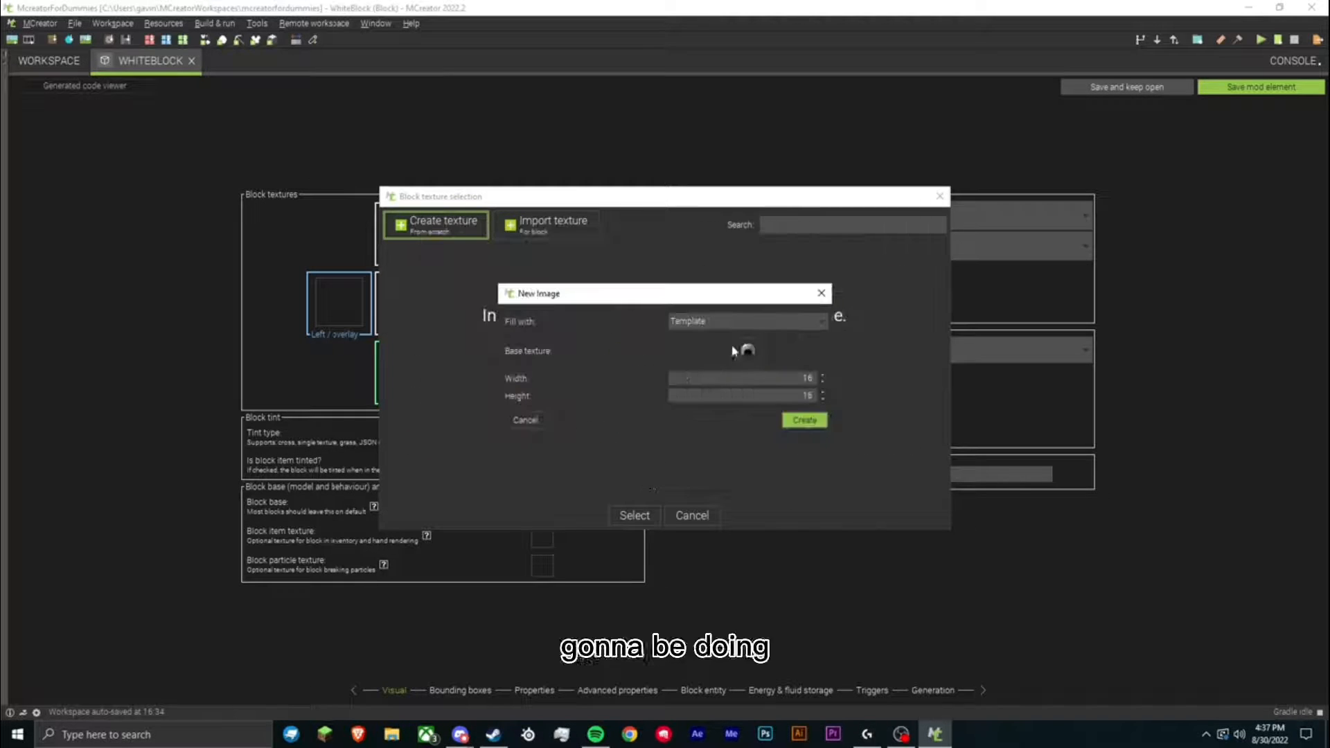
left_click(746, 351)
left_click(662, 479)
Set the new image's fill to Color with a 255,255,255 white base color and create the 16 by 16 image.
left_click(700, 322)
left_click(691, 353)
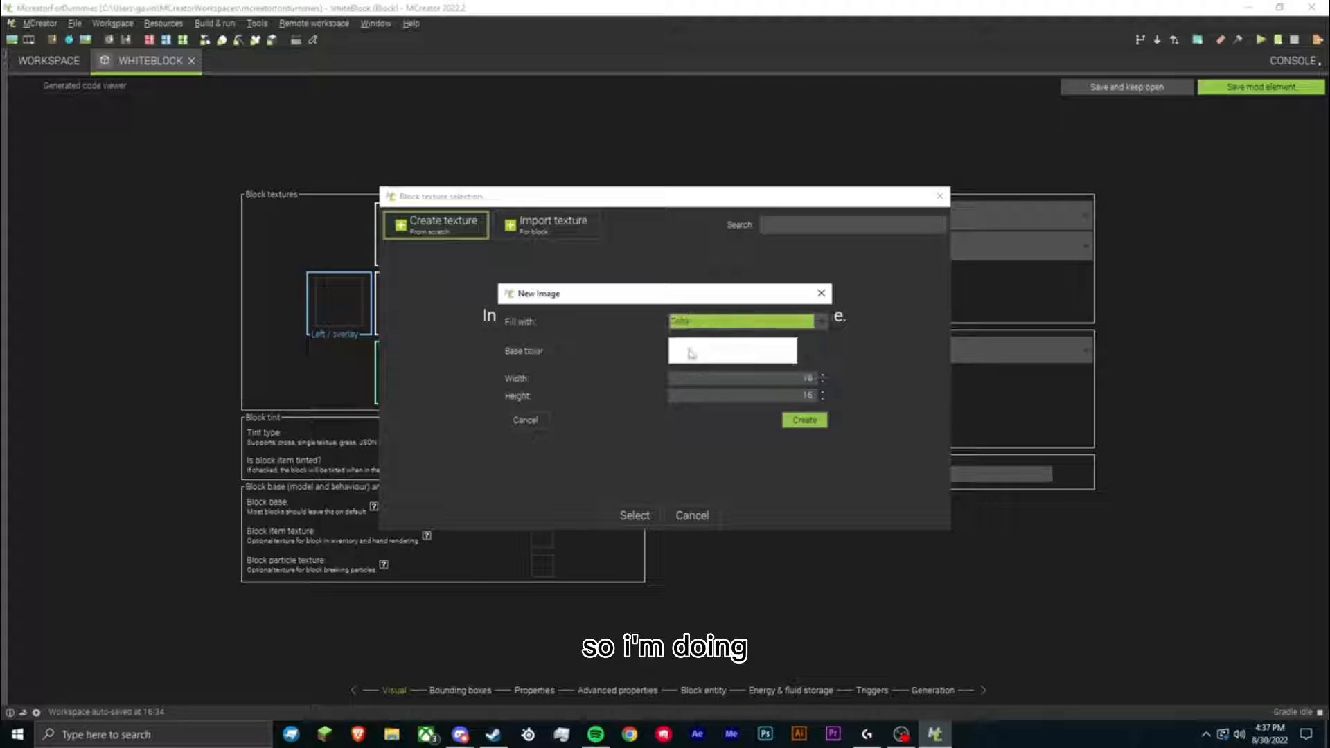
left_click(815, 354)
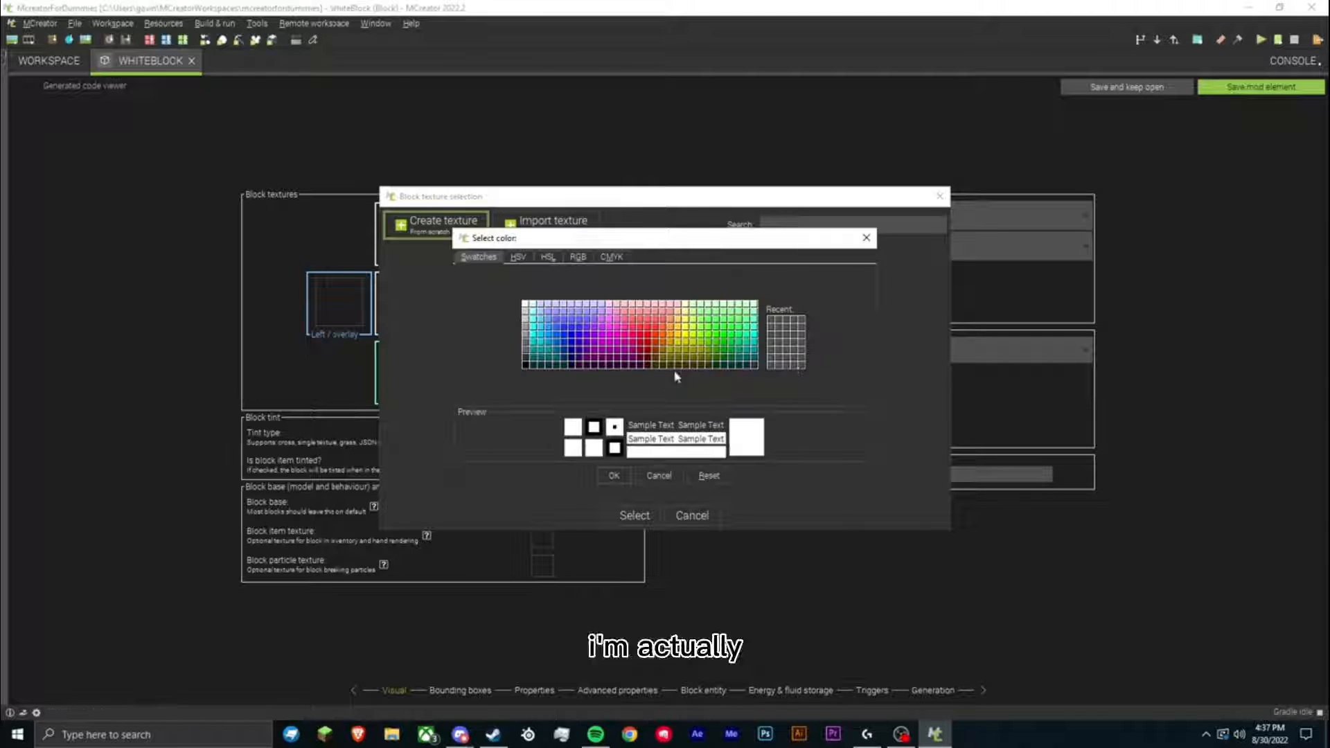
left_click(526, 306)
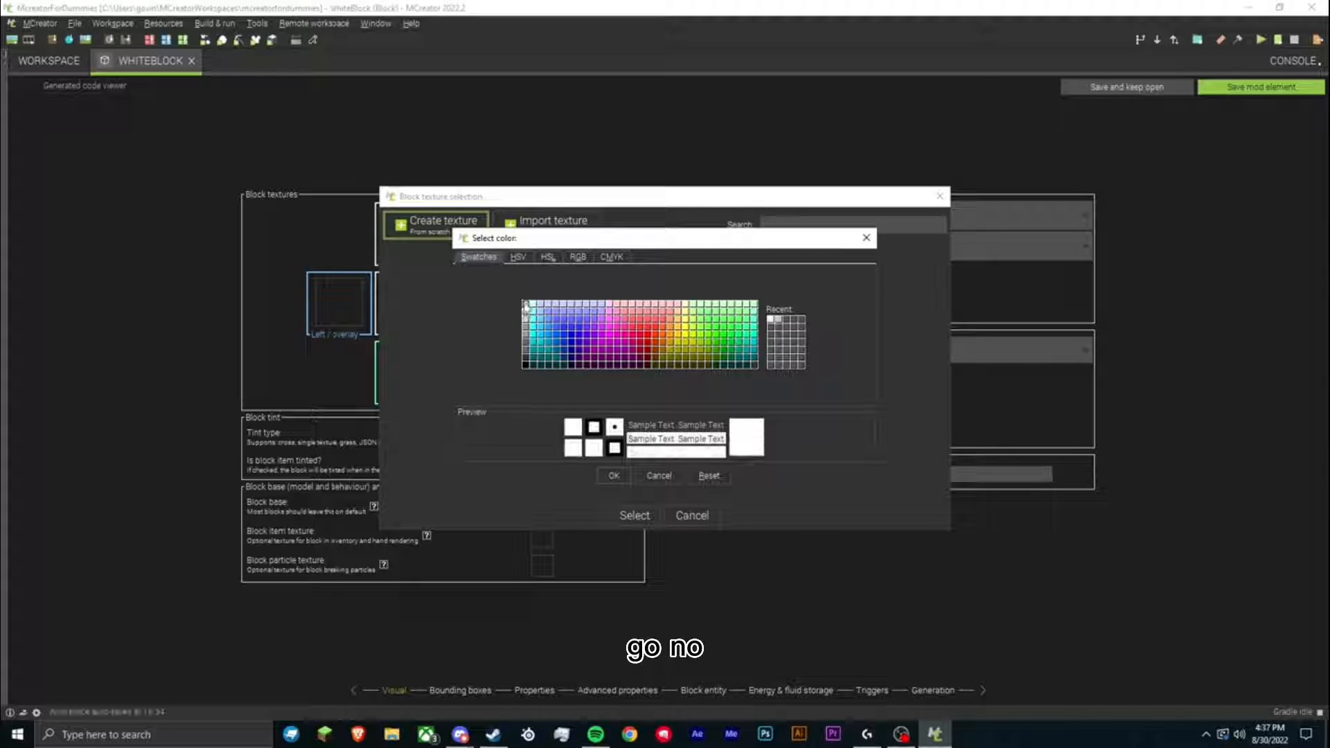
left_click(614, 475)
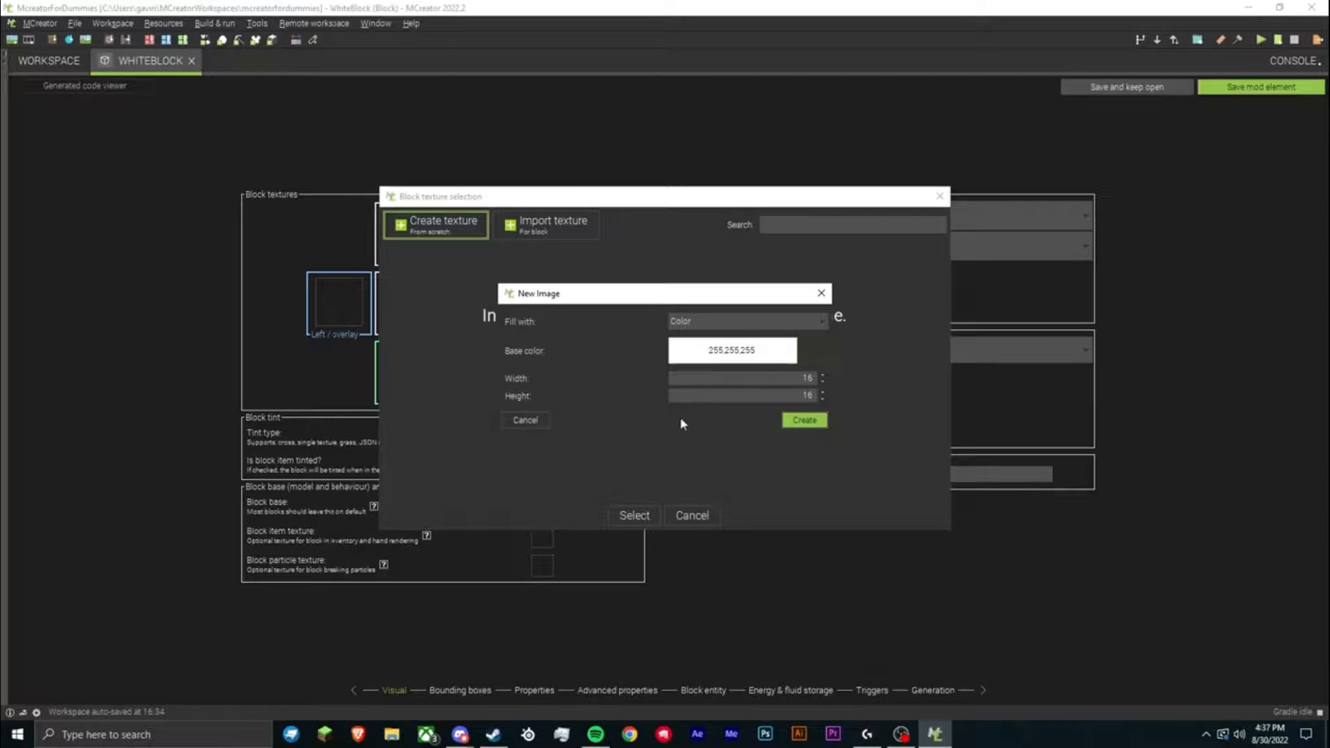
left_click(801, 419)
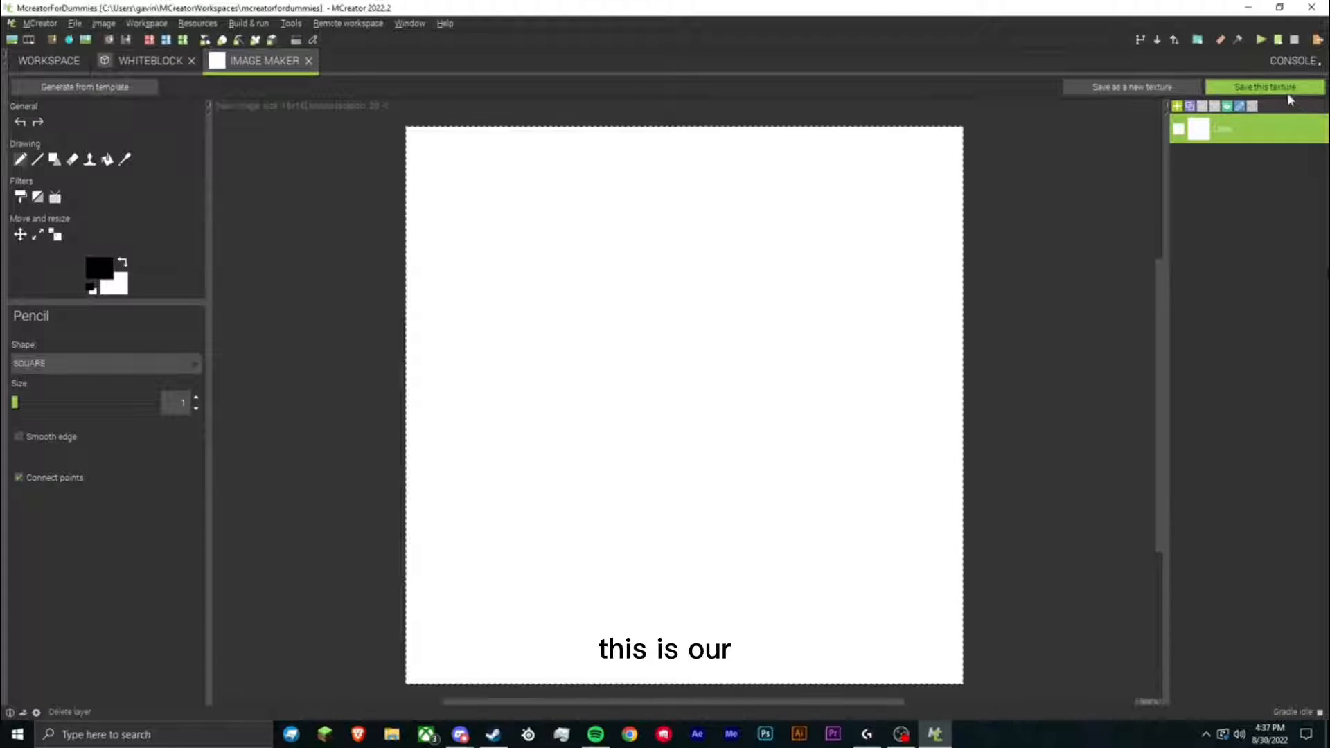
Save the white image as a Block texture named whiteblocktexture.
left_click(1265, 87)
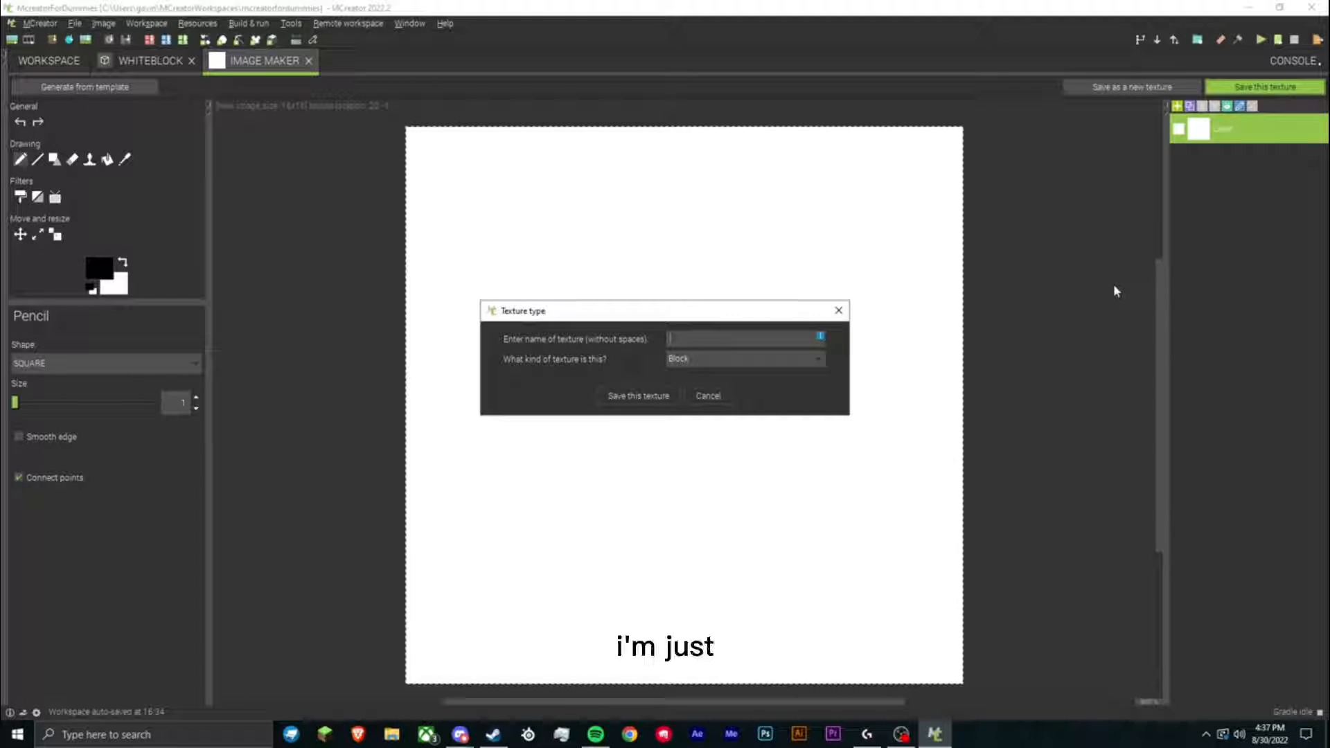
type("B")
type("whit")
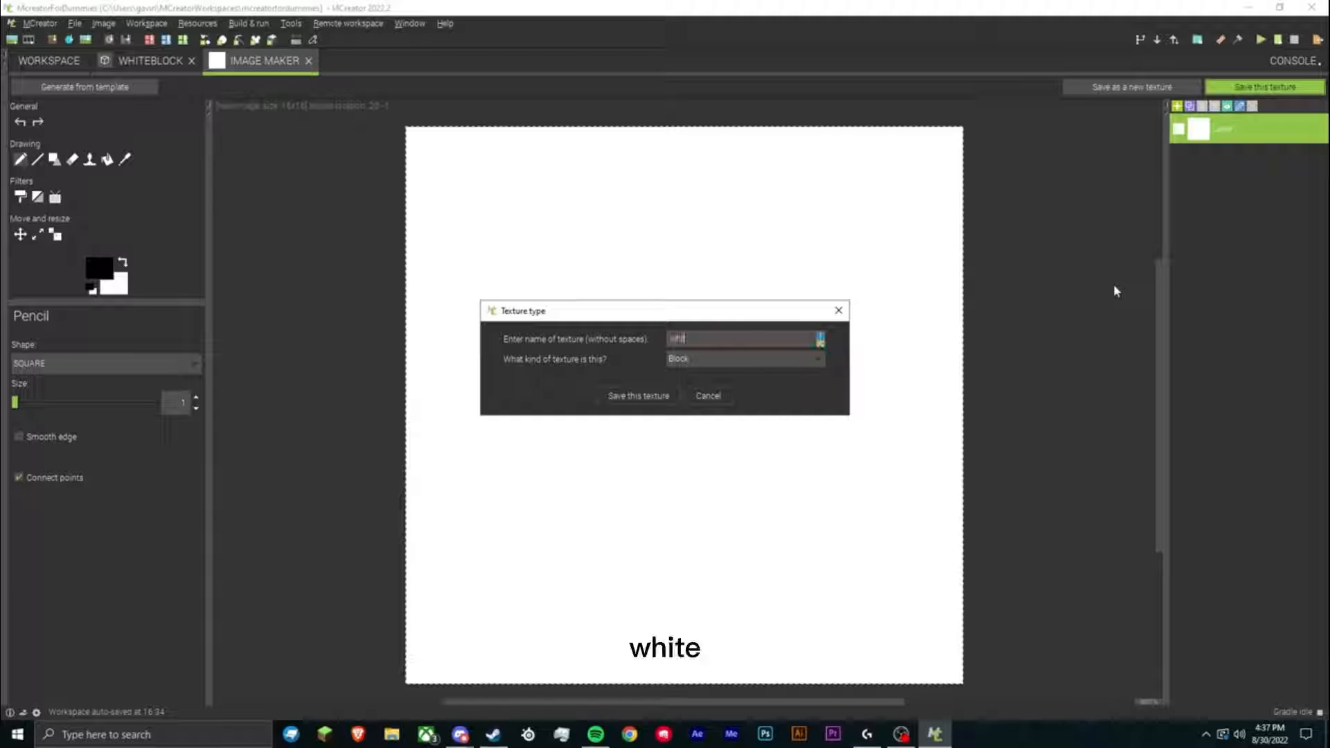
type("ebloc")
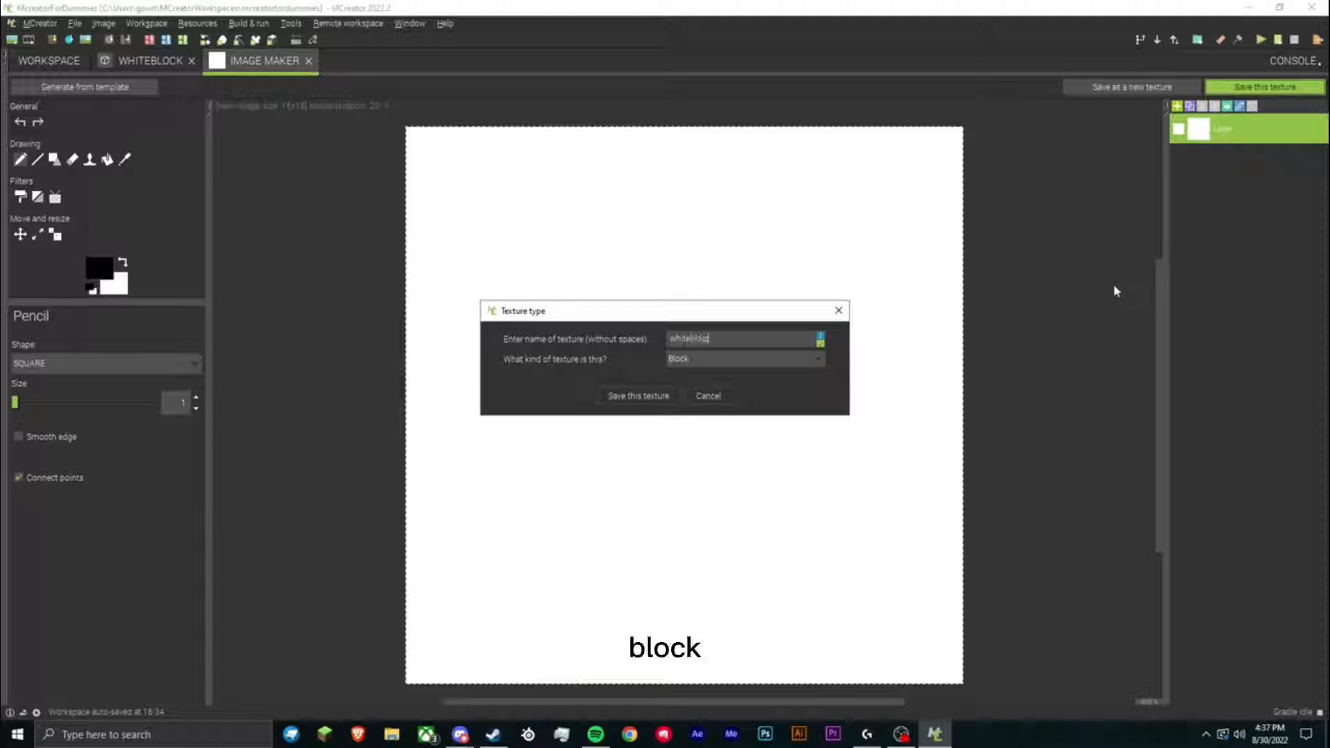
type("ktexture")
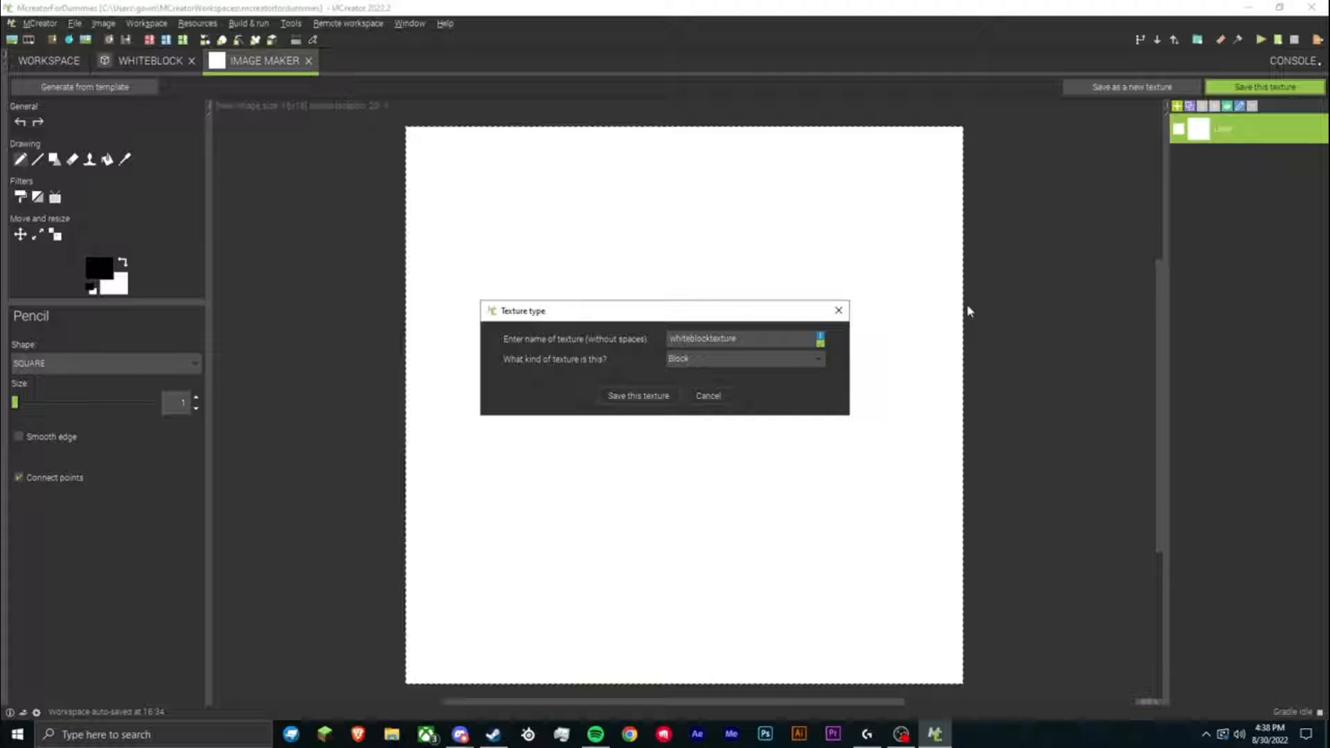
left_click(794, 361)
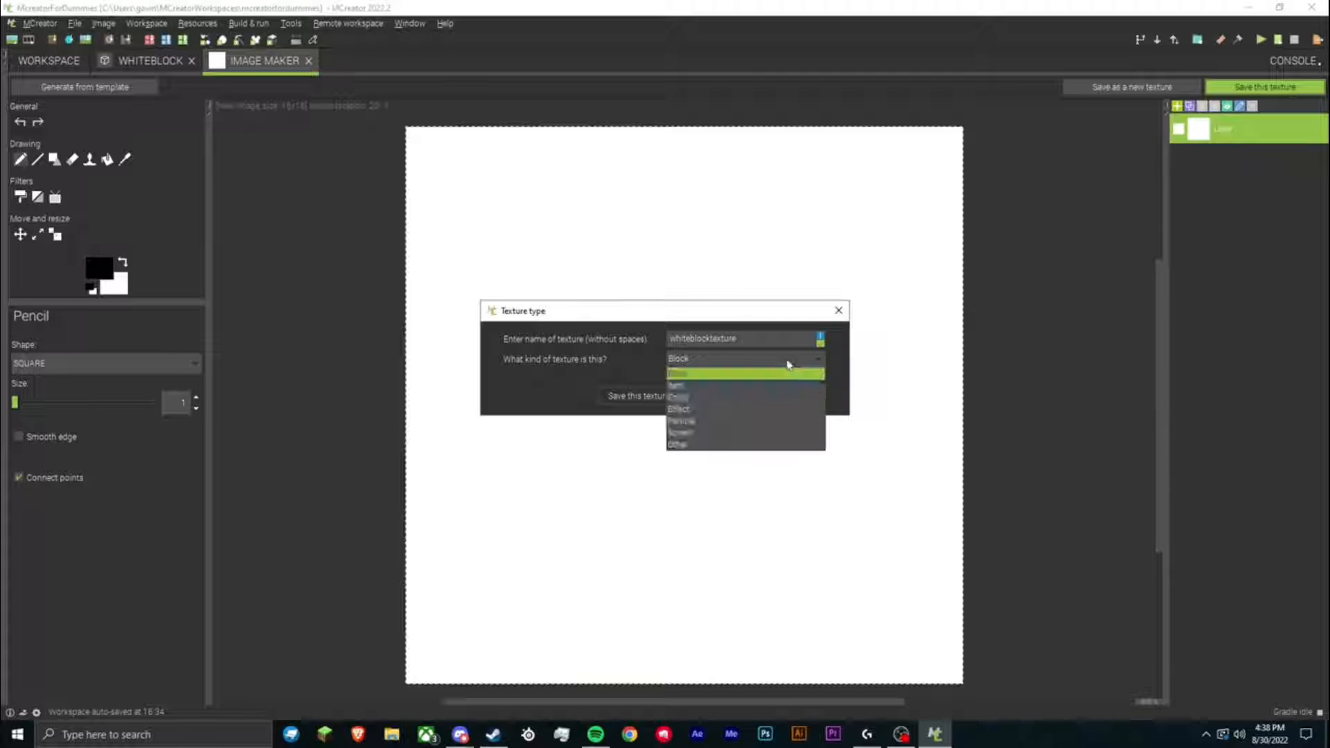
left_click(613, 361)
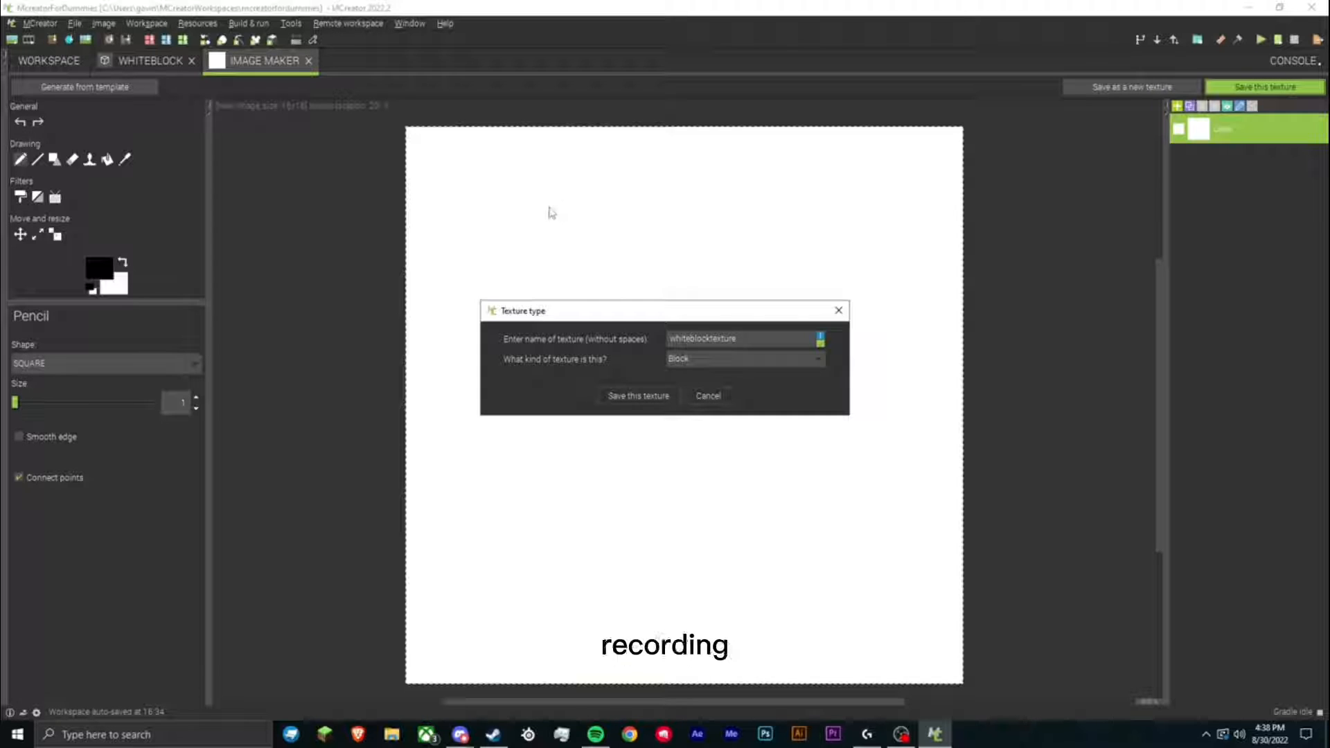
left_click(693, 360)
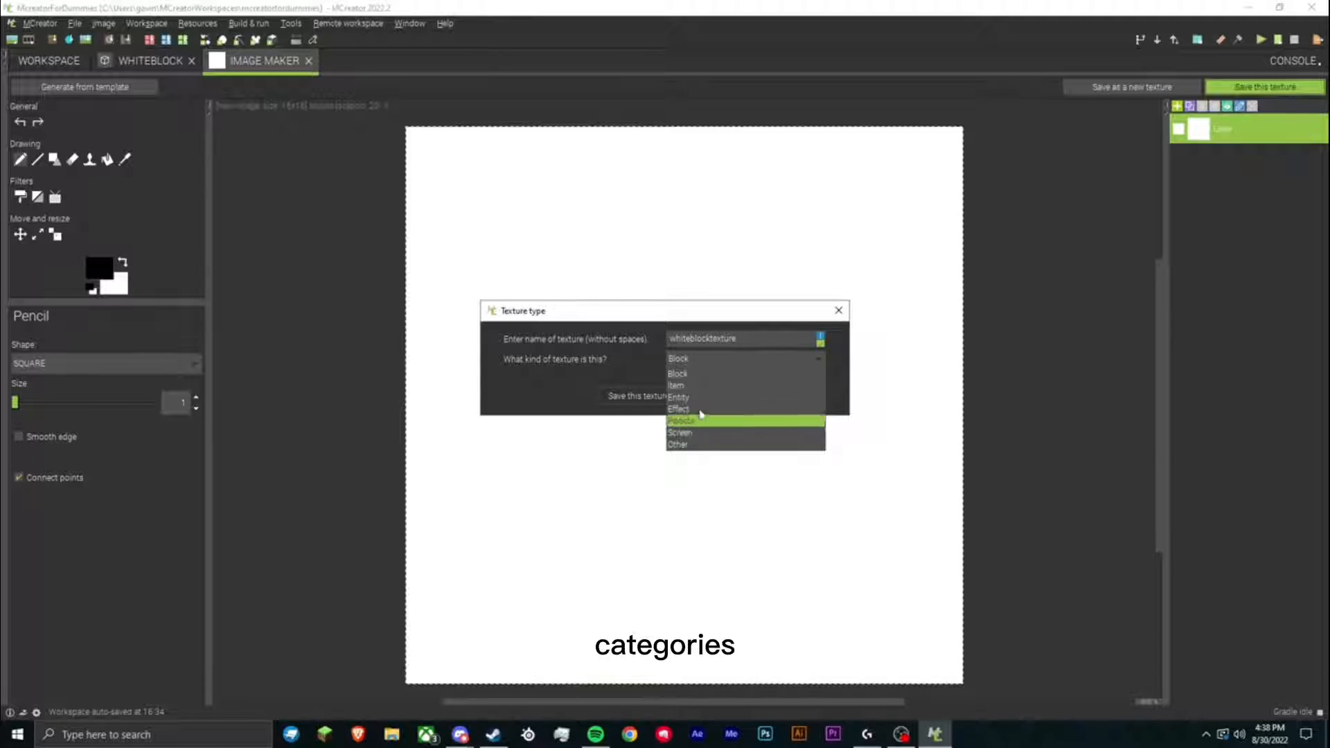
left_click(685, 374)
left_click(664, 396)
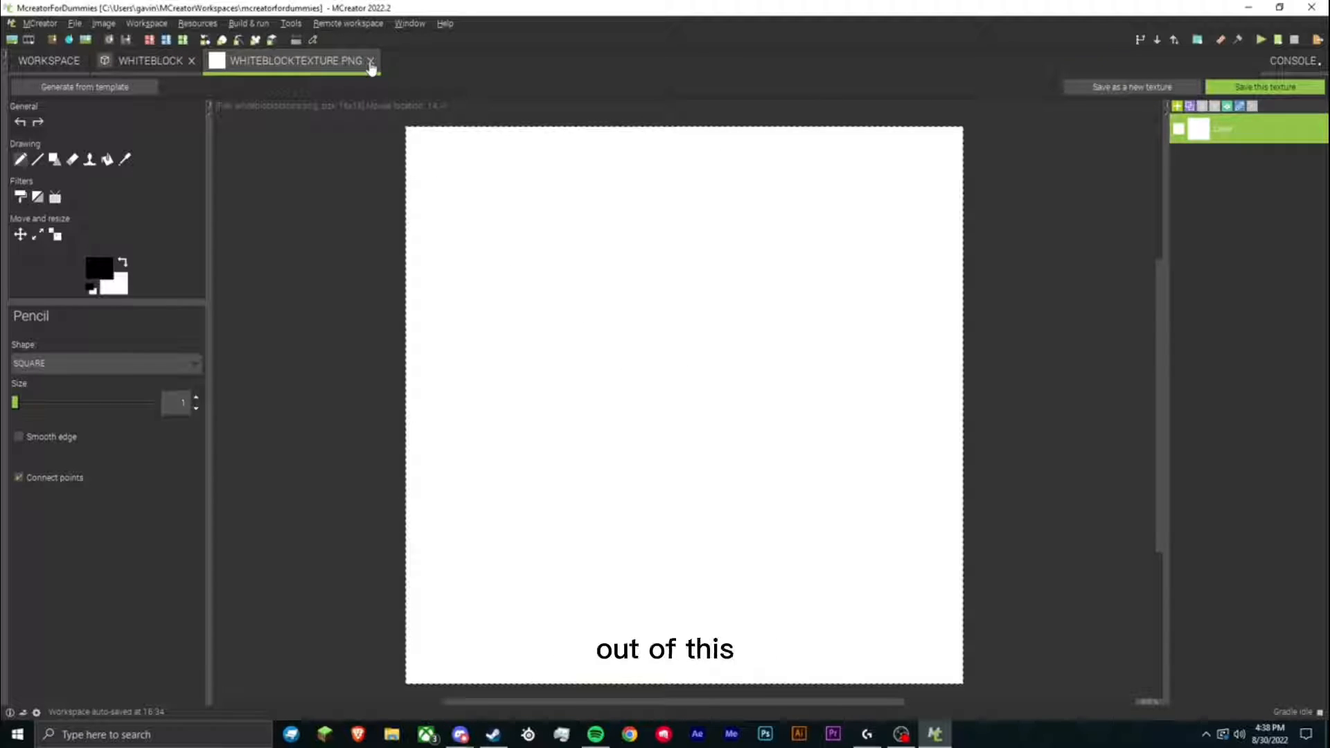
Close the texture image and assign whiteblocktexture to the WhiteBlock's bottom/main face.
left_click(370, 60)
left_click(396, 352)
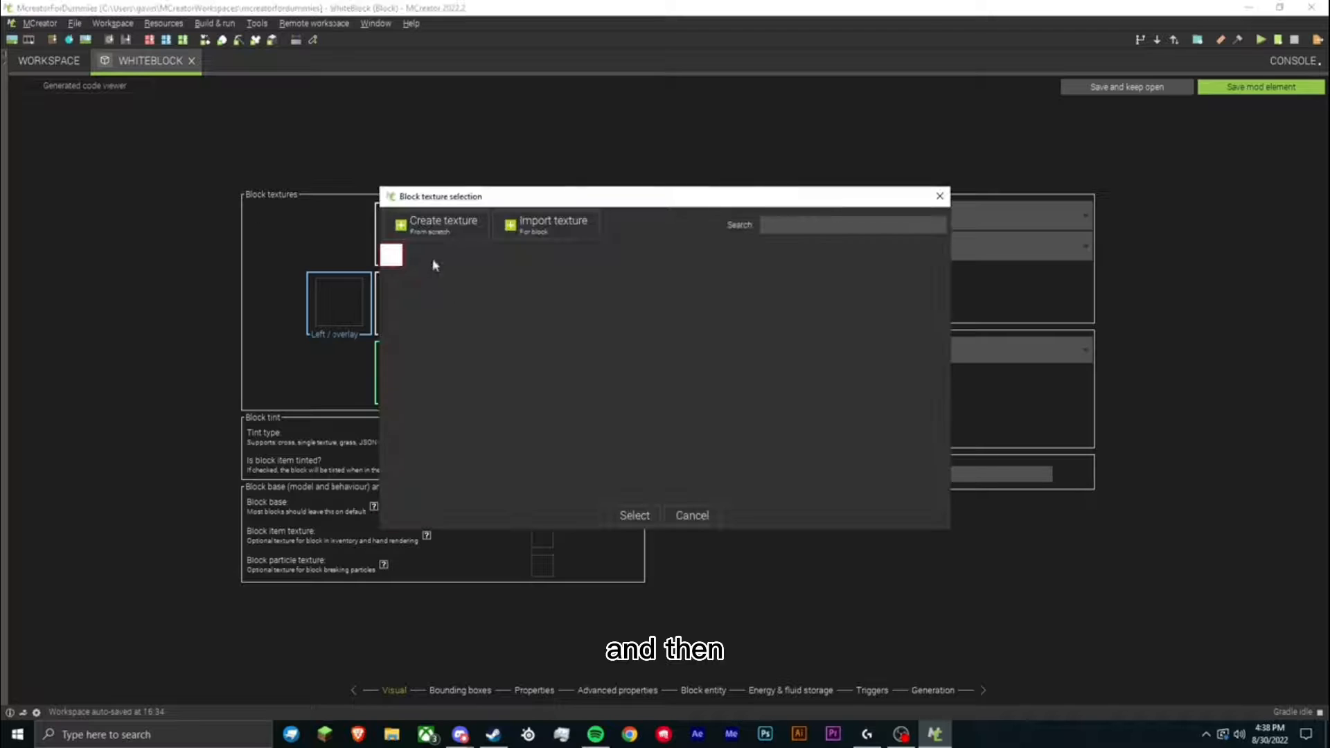
double_click(392, 256)
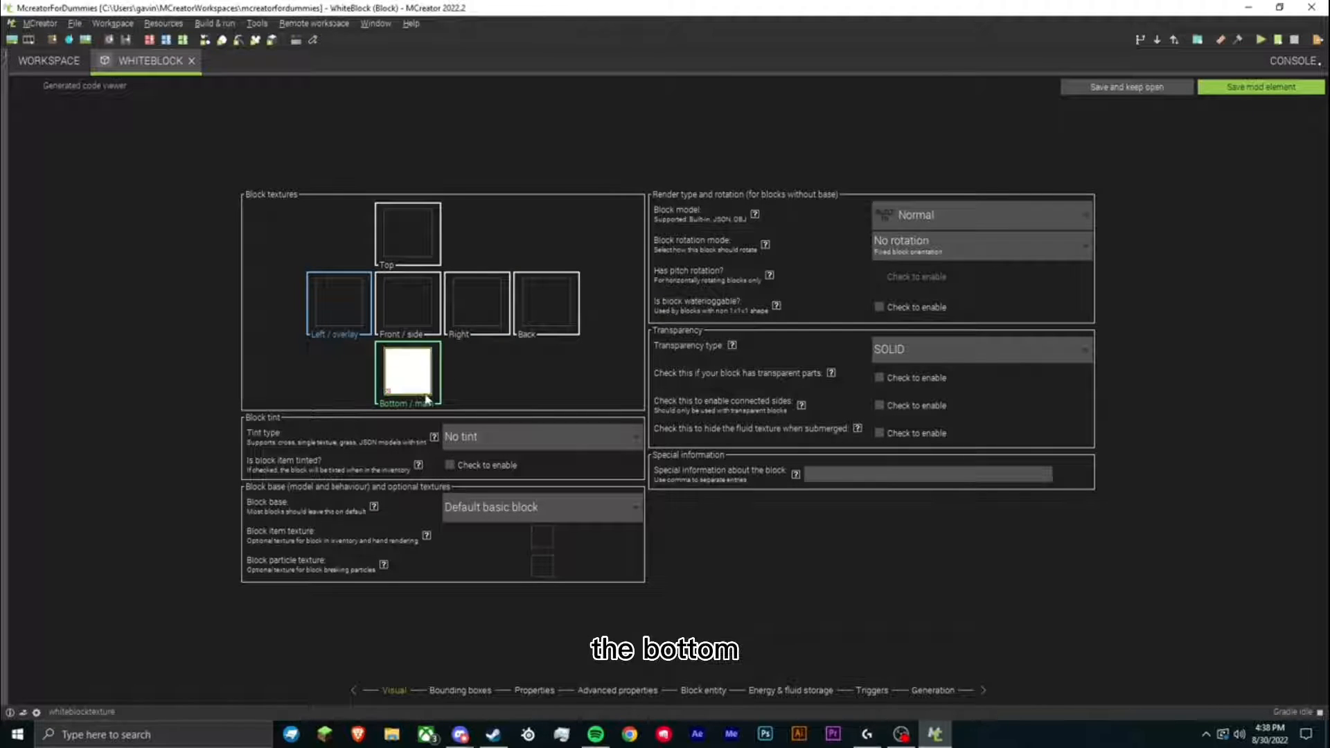
Try the Single texture, Cross model, Crop model and Grass block options as the WhiteBlock's block model.
left_click(901, 215)
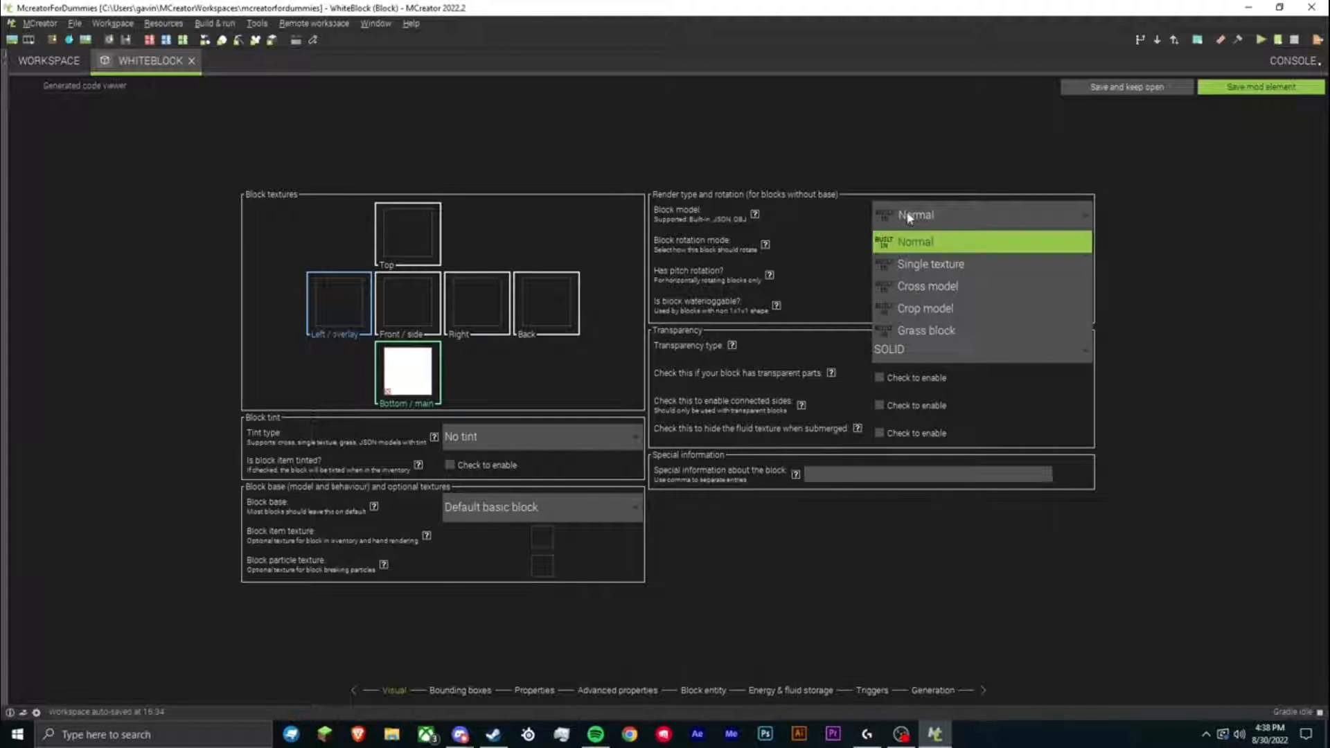
left_click(921, 261)
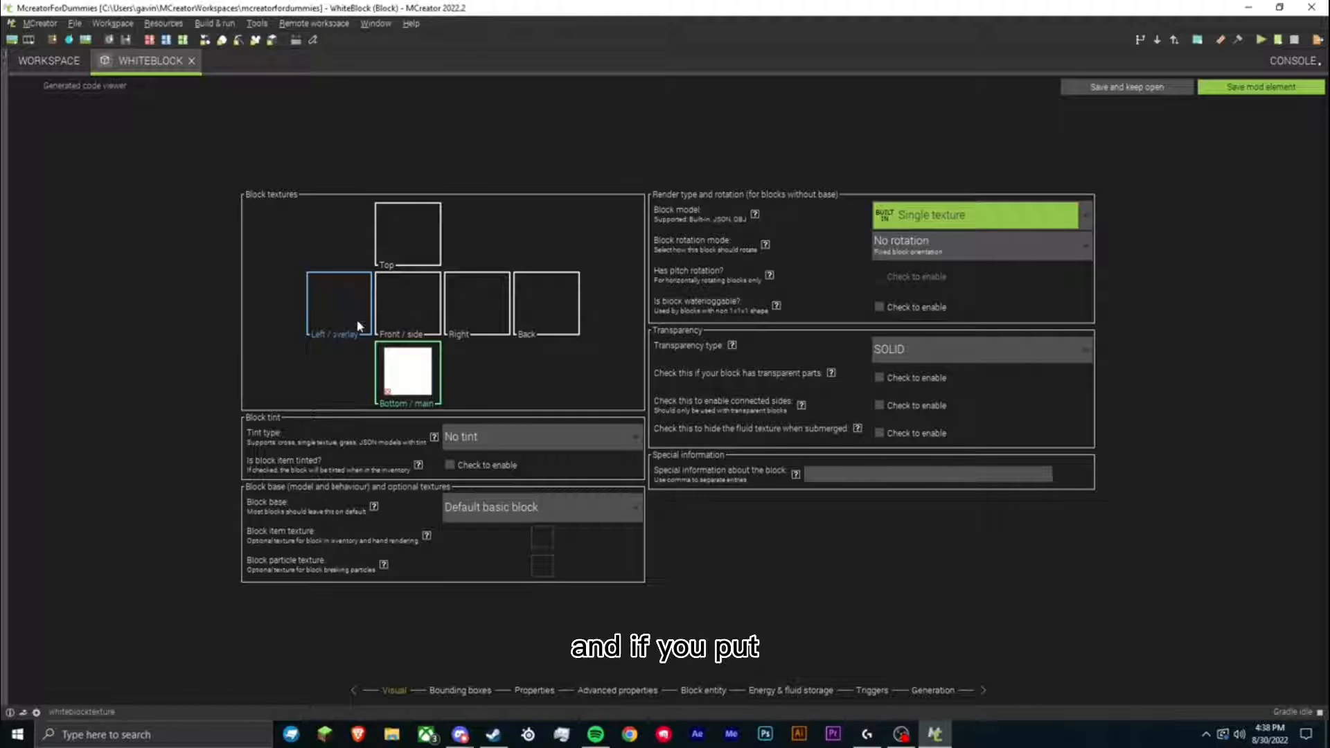
left_click(958, 219)
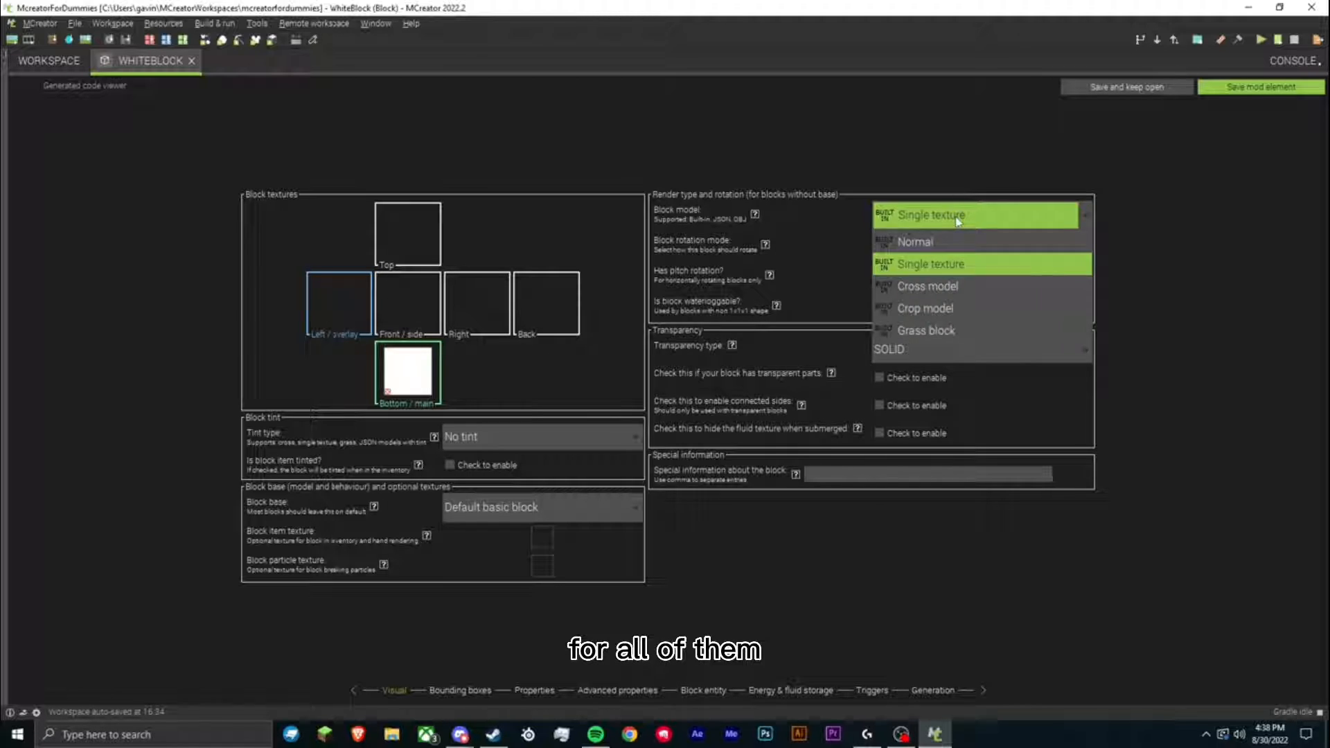
left_click(925, 286)
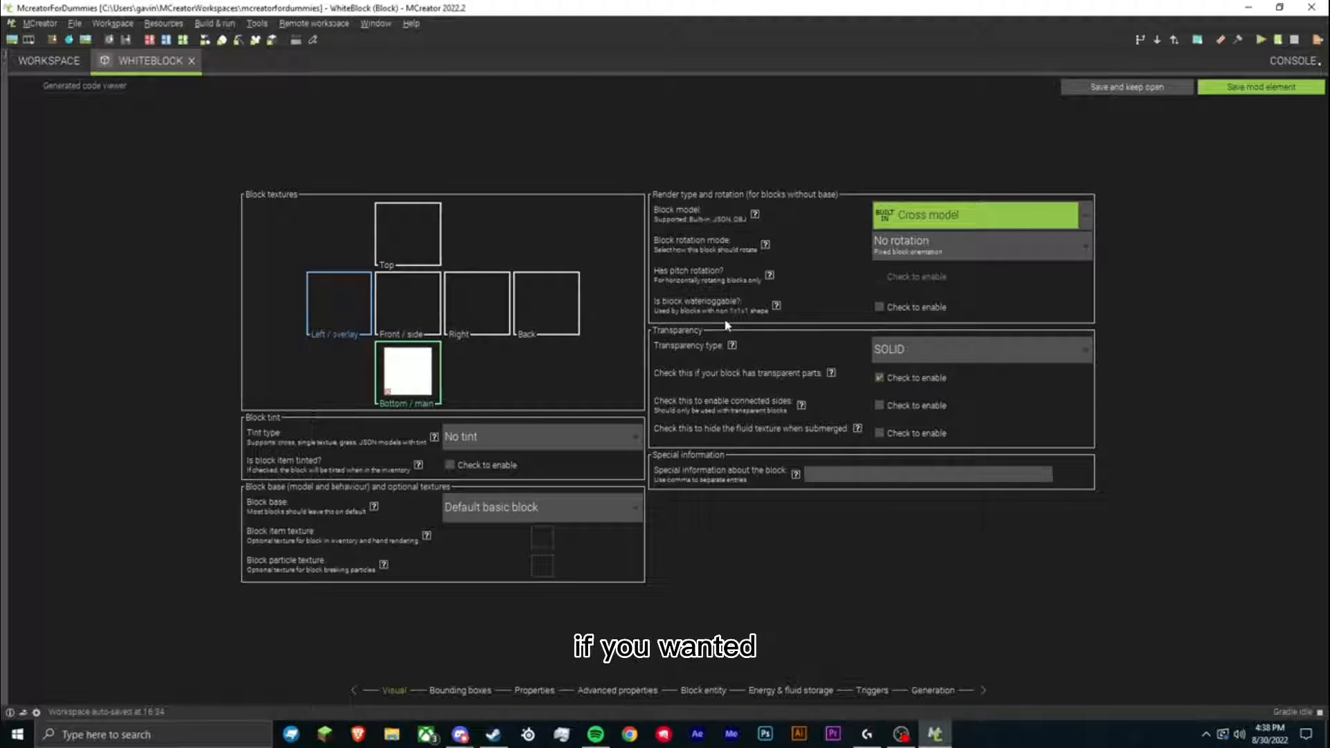
left_click(932, 216)
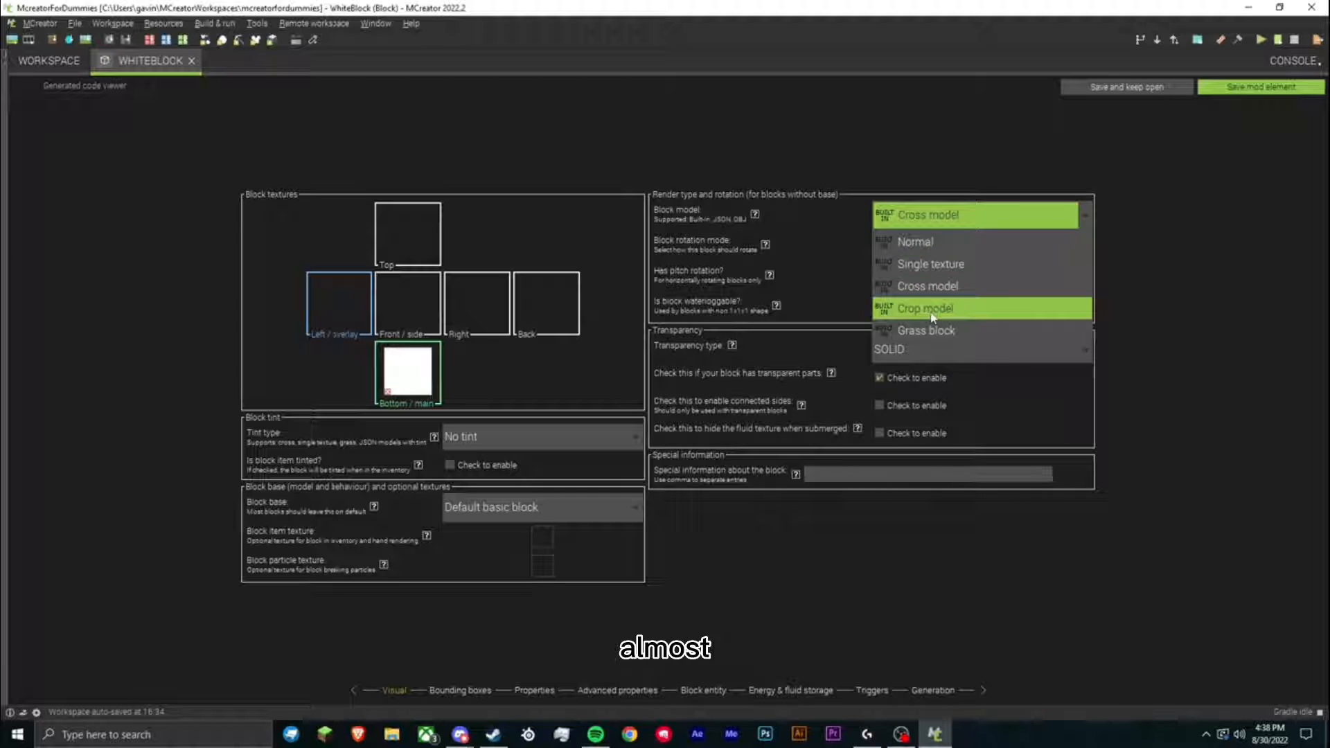
left_click(932, 317)
left_click(956, 216)
left_click(950, 332)
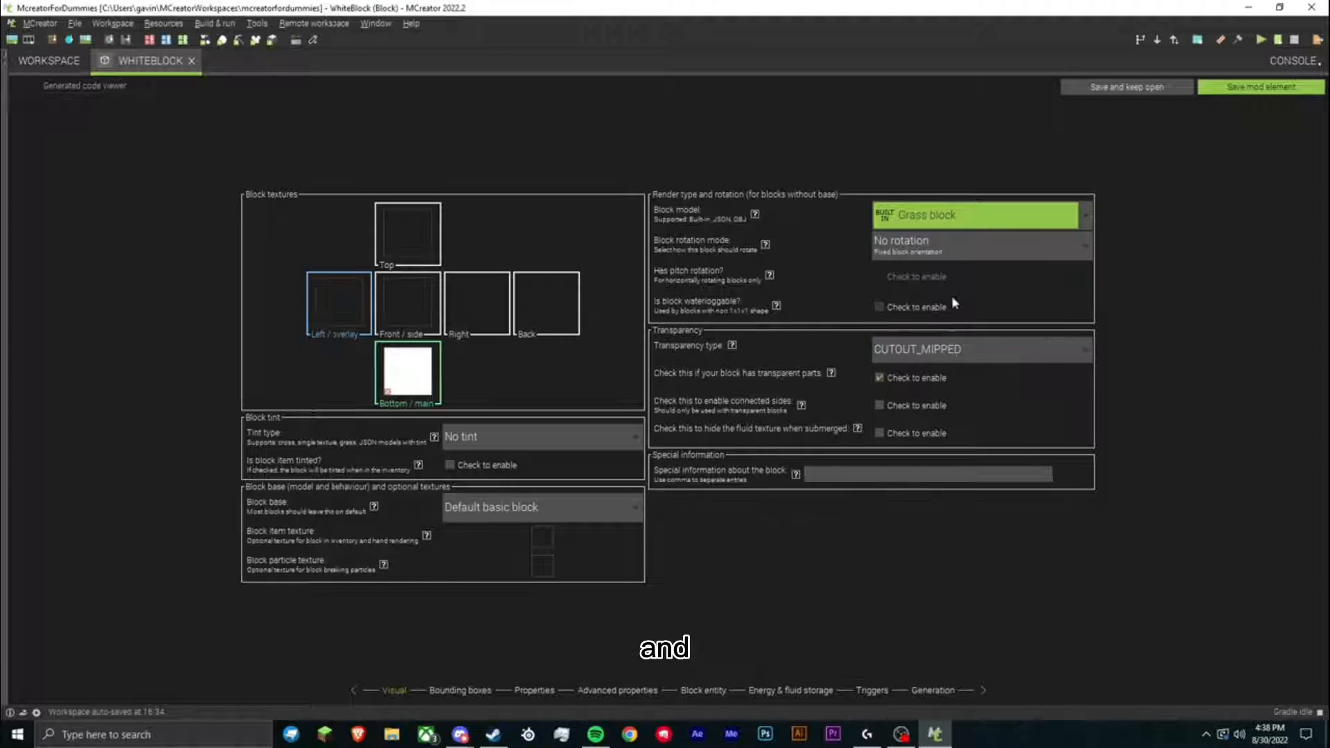
Set the block model to Single texture and review the available block rotation modes without changing the rotation.
left_click(949, 214)
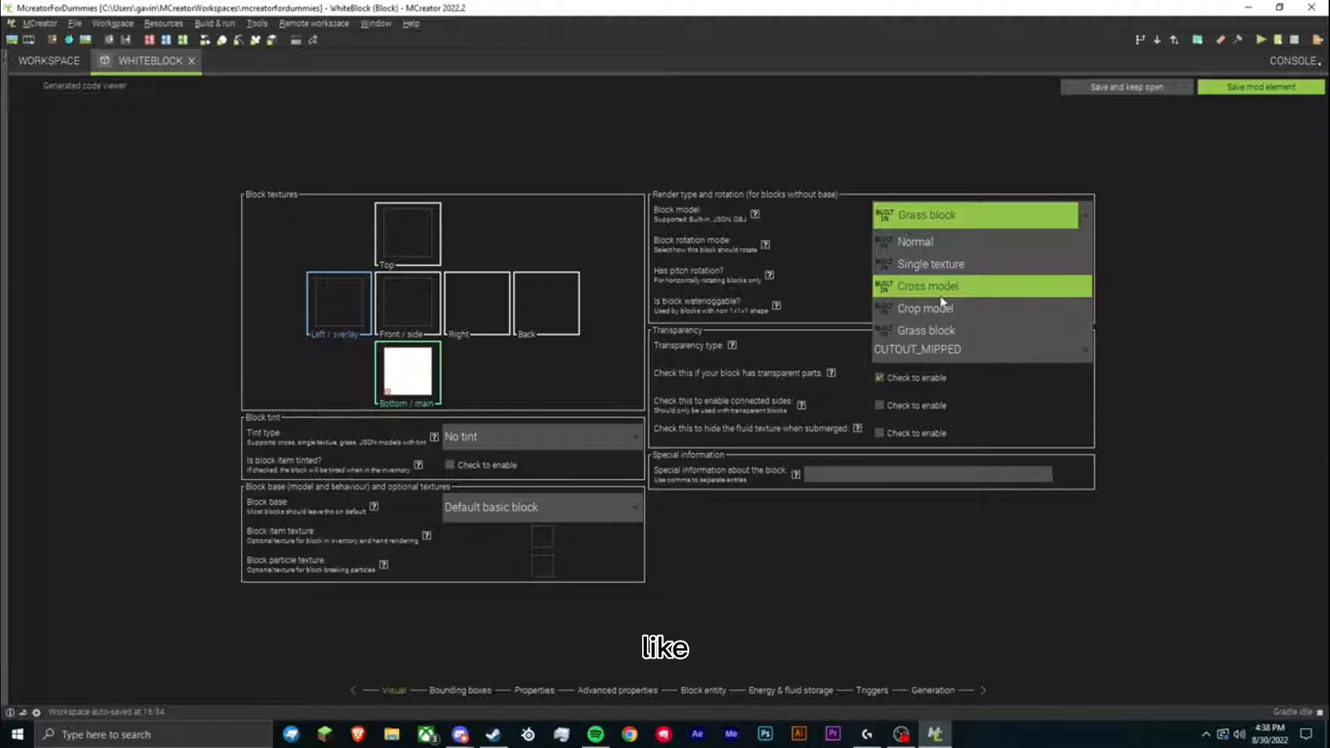
left_click(938, 264)
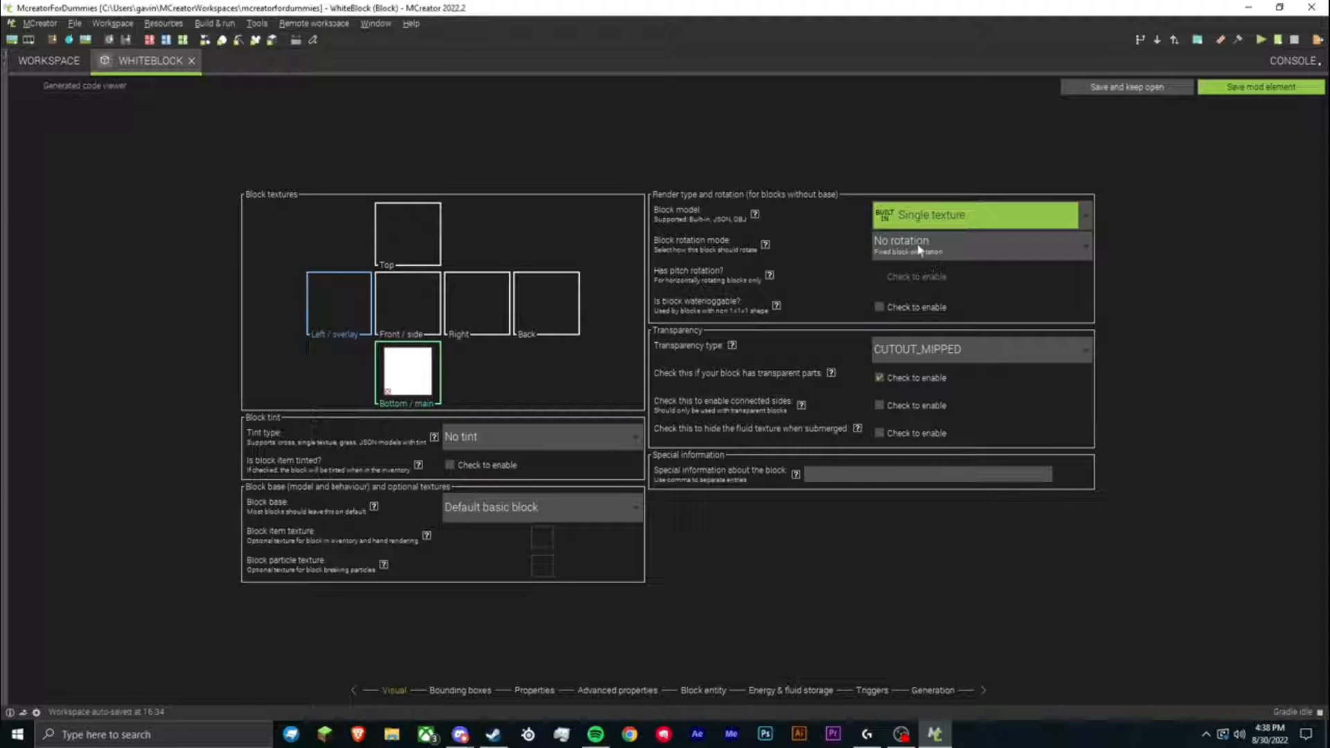
left_click(919, 247)
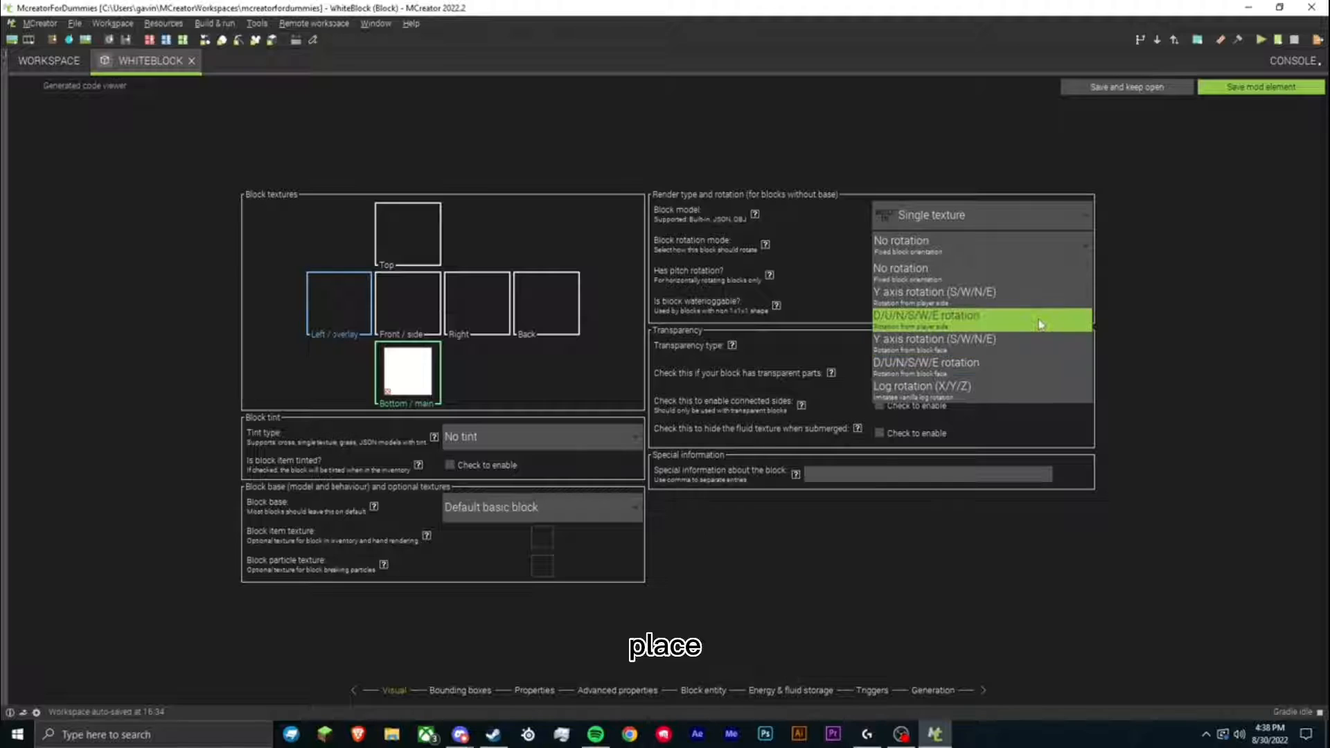
left_click(1257, 268)
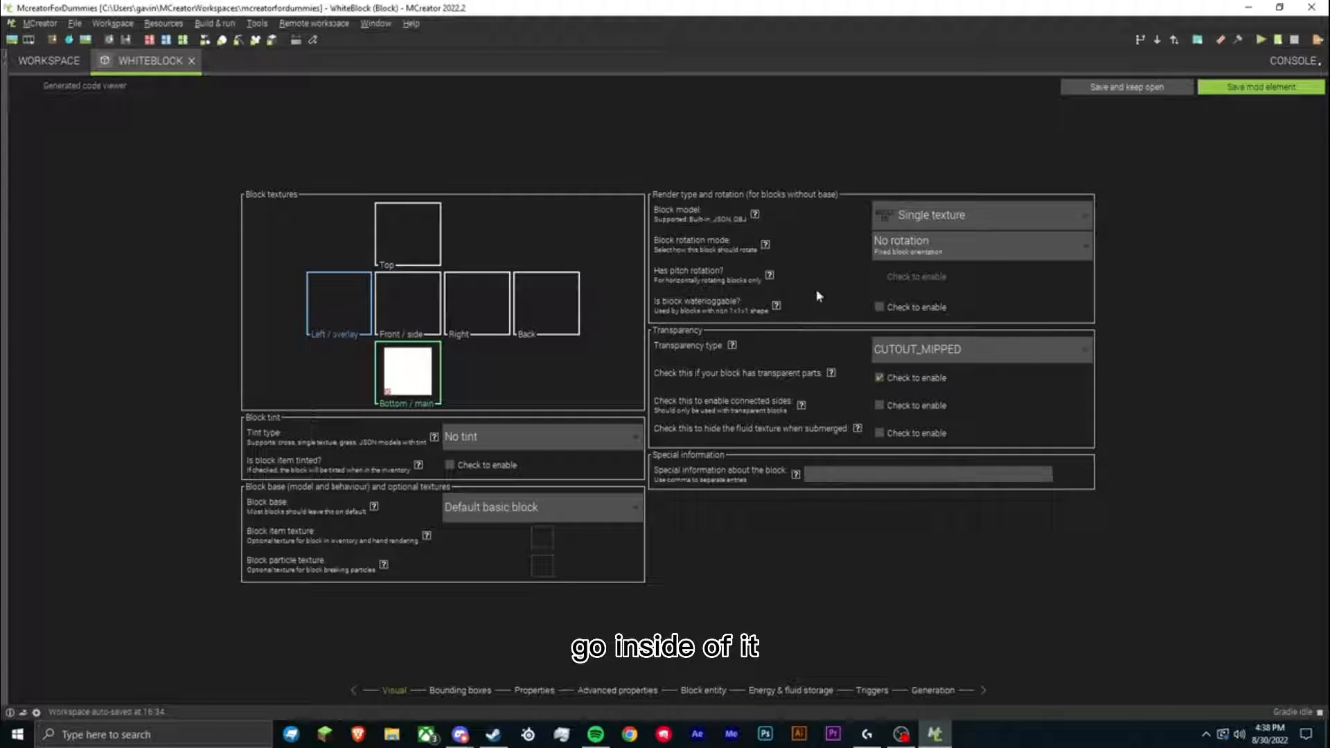
Review the transparency type options and read the help text explaining each of them.
left_click(958, 350)
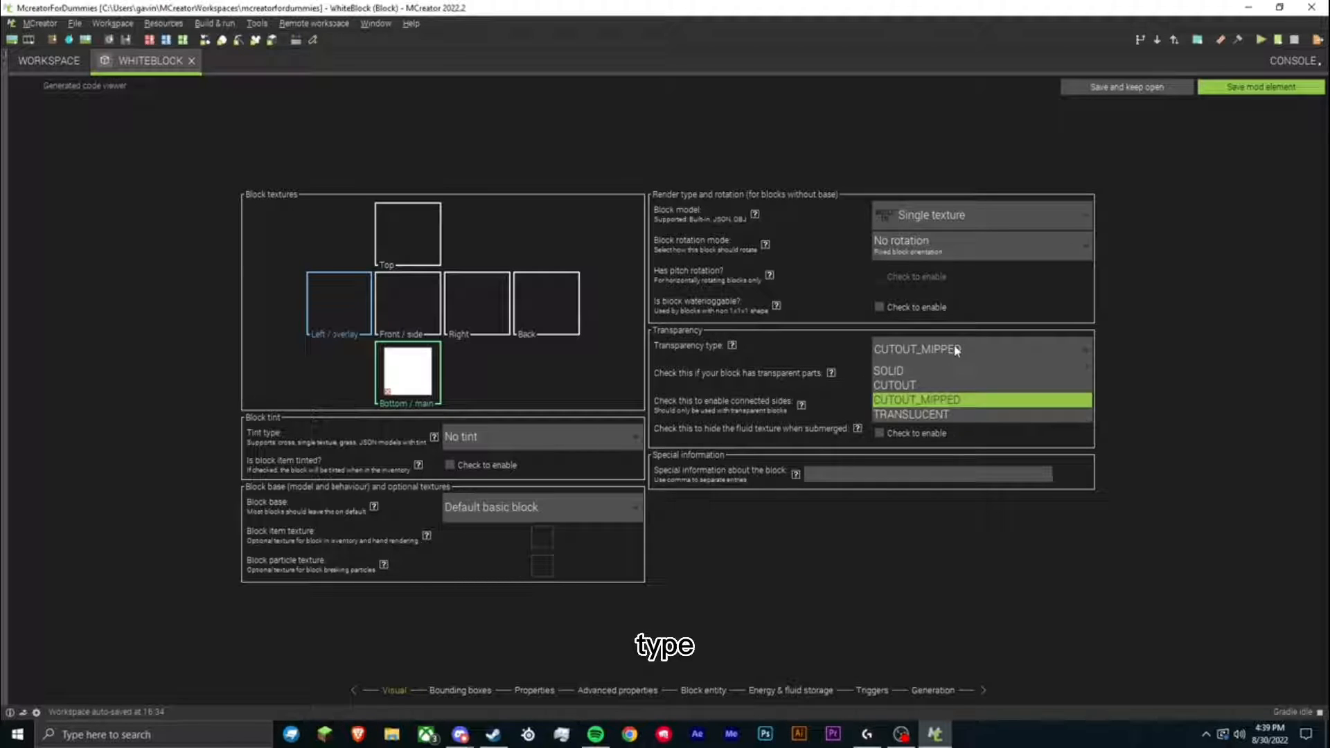
left_click(823, 349)
left_click(925, 353)
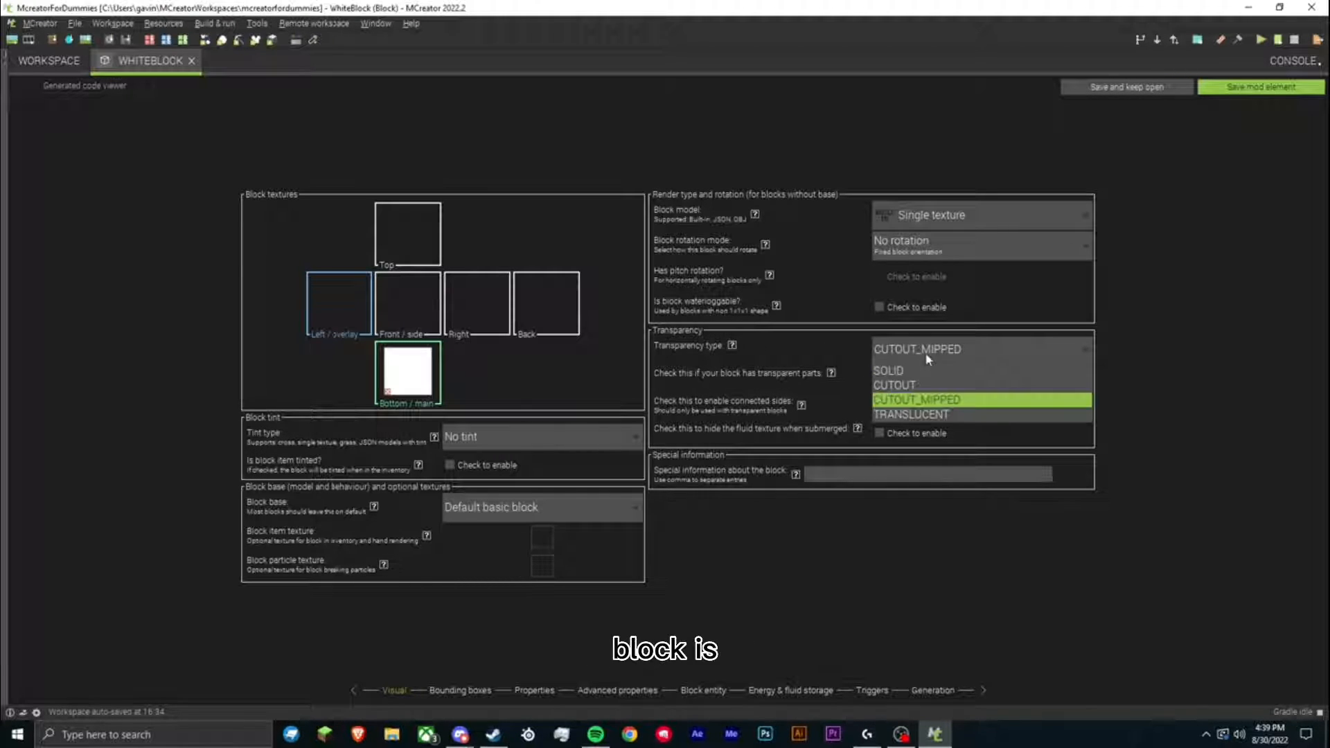
left_click(732, 345)
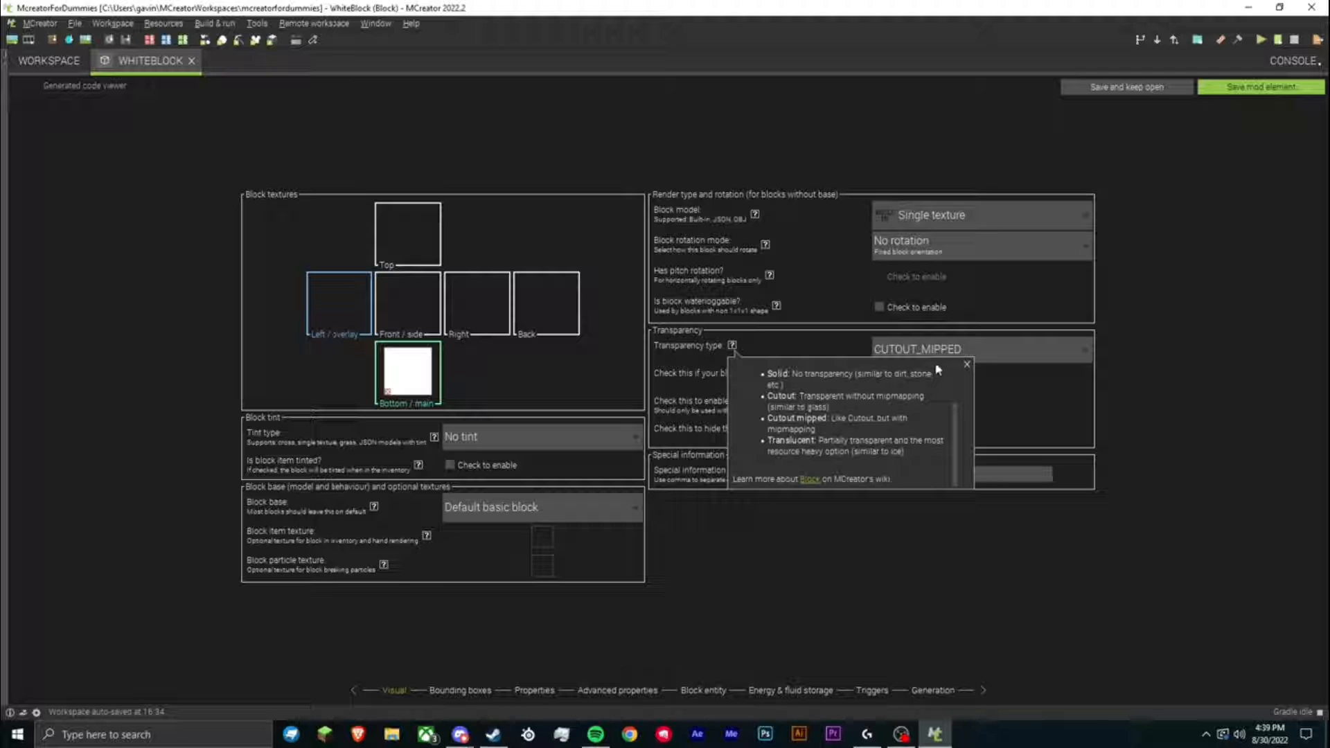
left_click(967, 365)
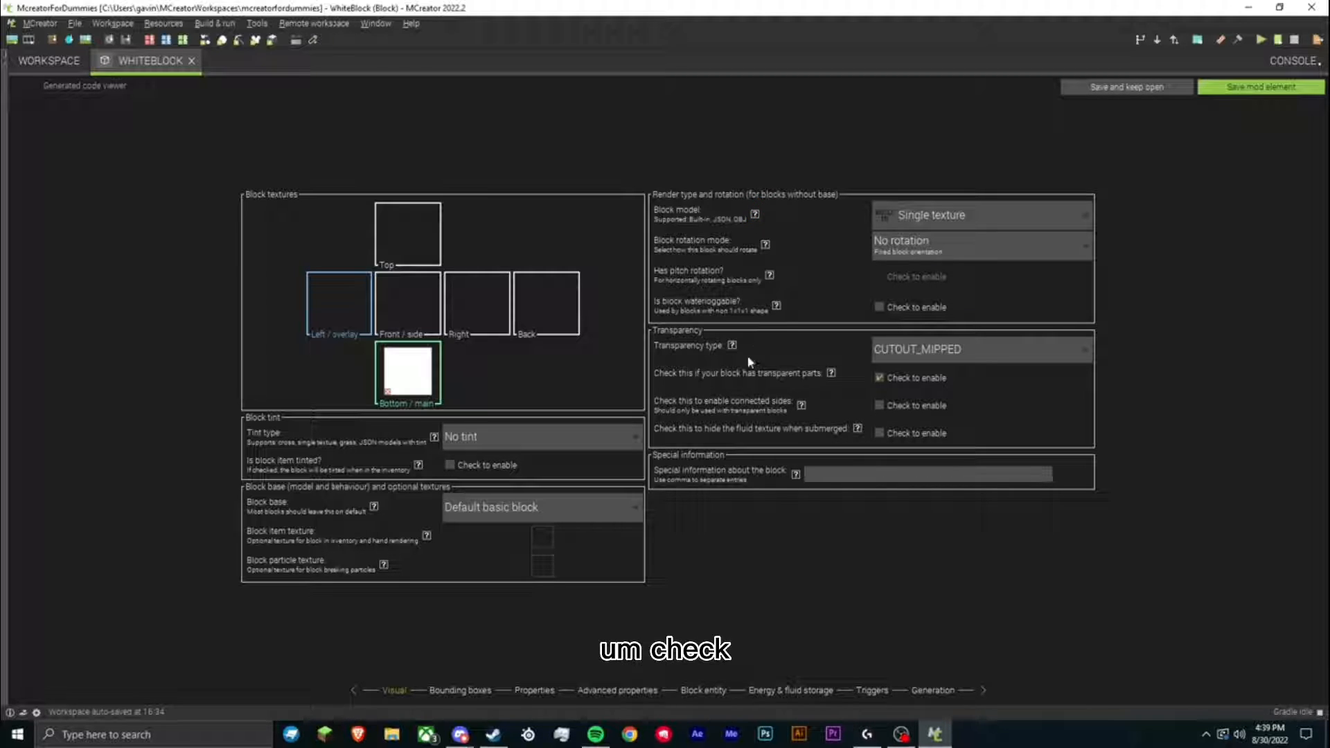
Disable the transparent parts option and set the transparency type to SOLID.
left_click(879, 378)
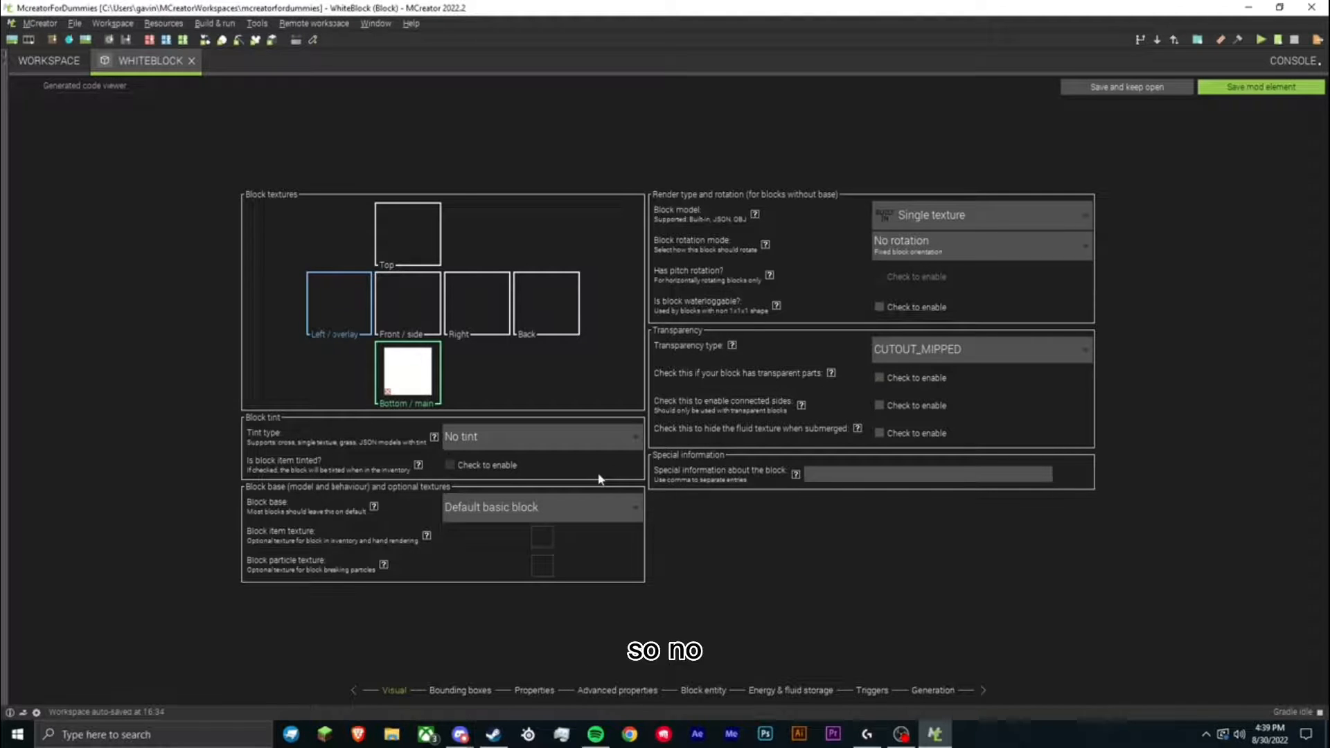
left_click(904, 365)
left_click(901, 375)
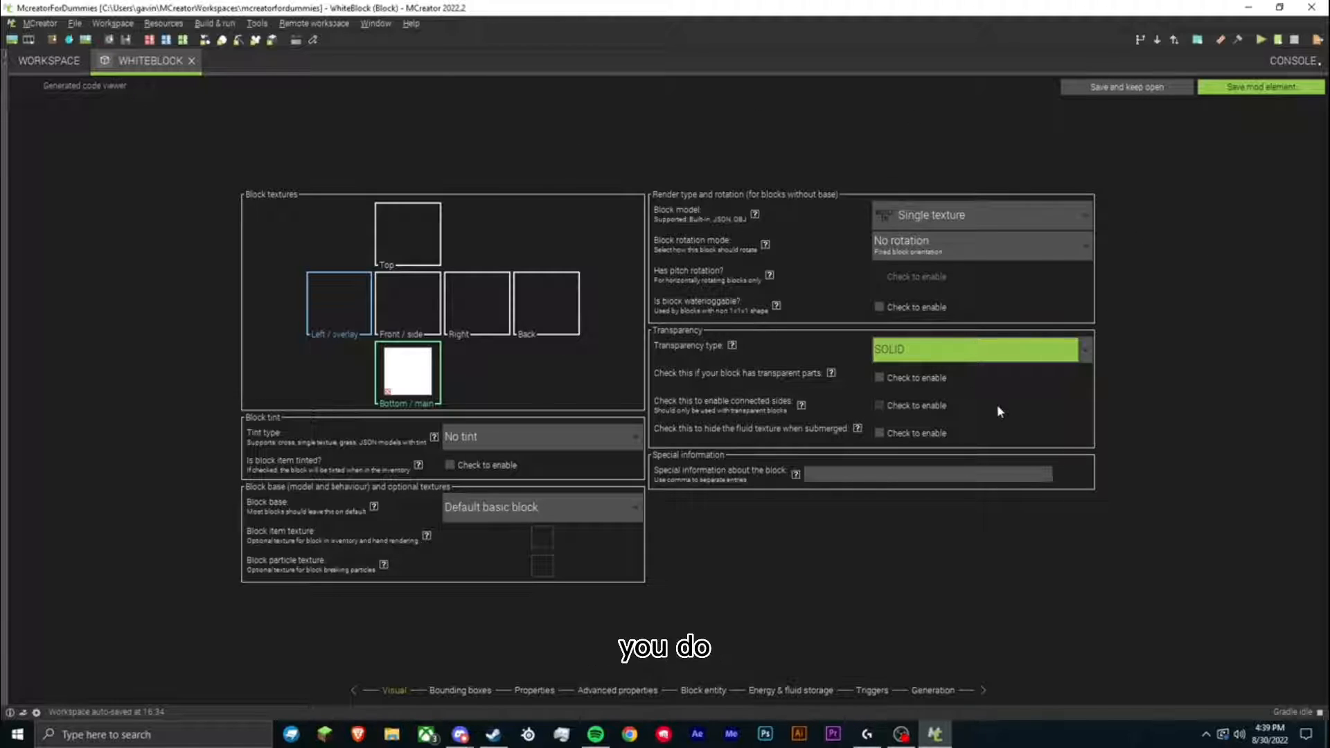
Look through the available block tint types without changing the tint.
left_click(485, 433)
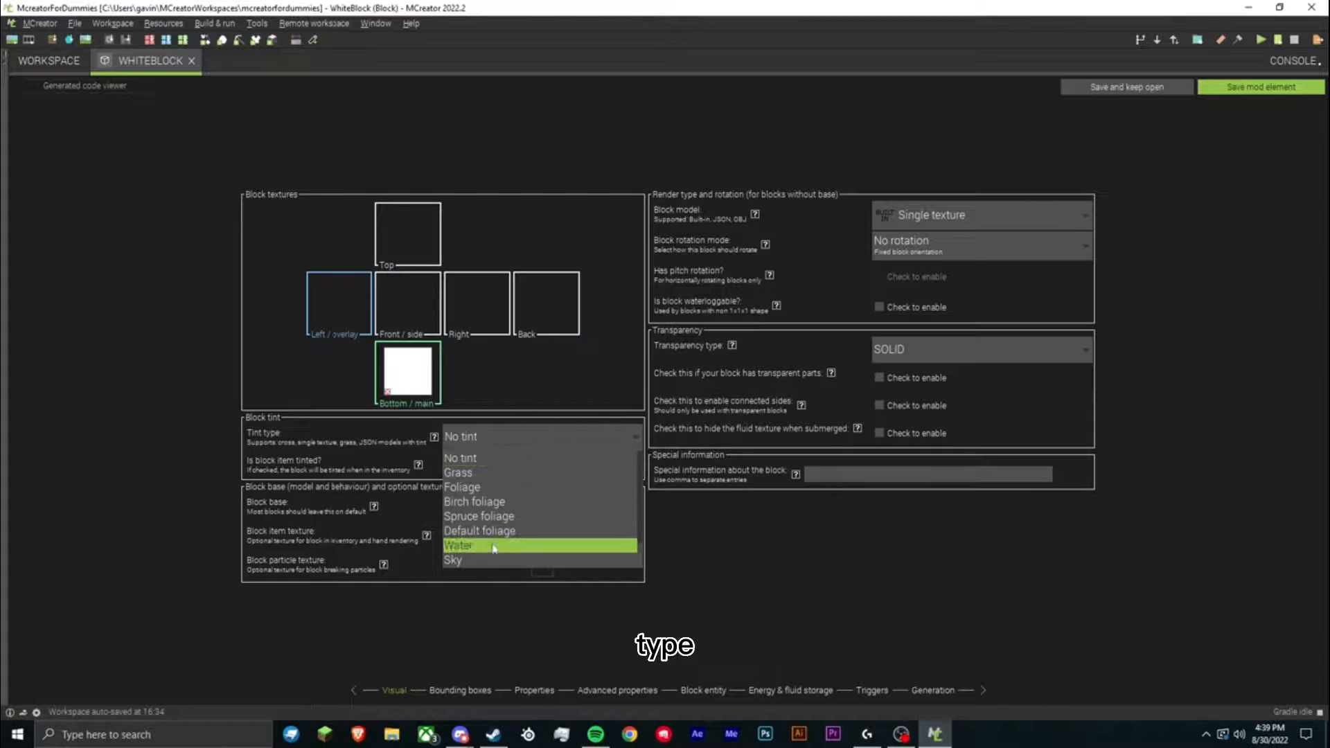
scroll(499, 526, "down", 1)
left_click(367, 444)
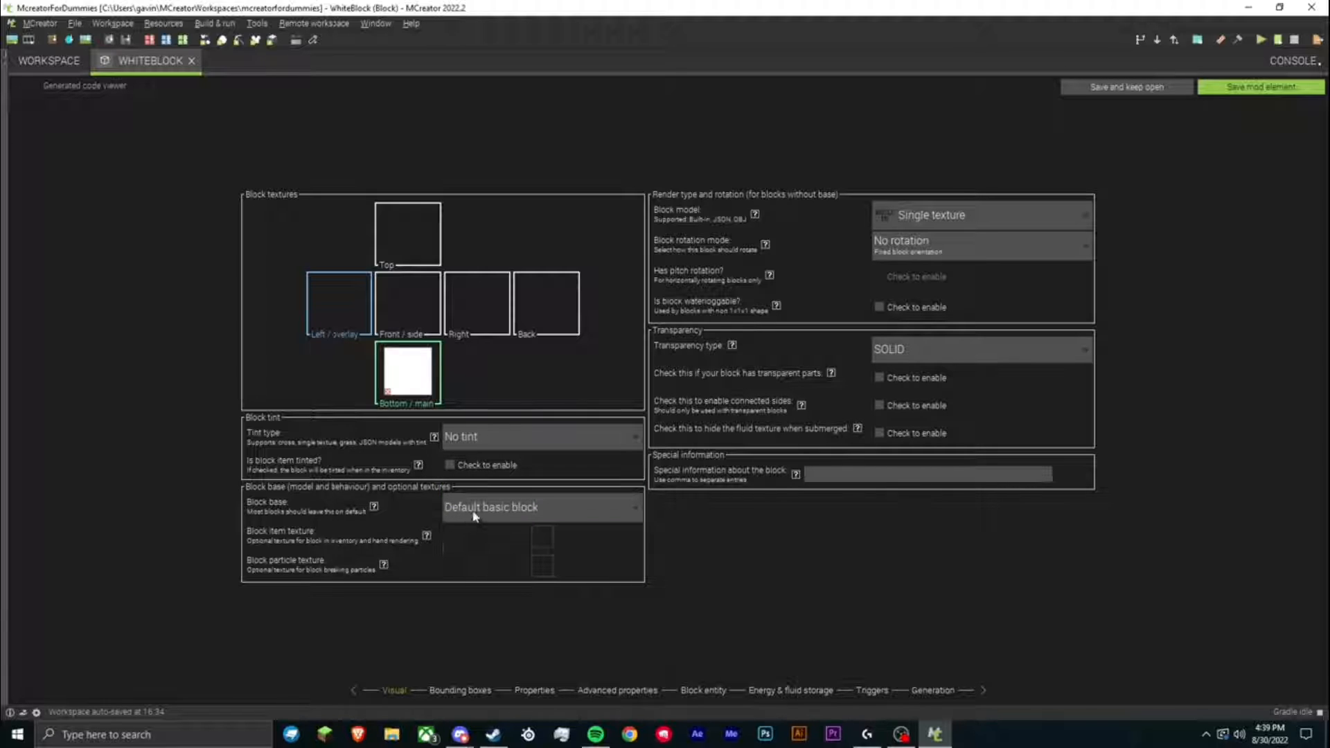
Try Wall and Stairs as the block base, and return it to Default basic block.
left_click(475, 516)
left_click(466, 589)
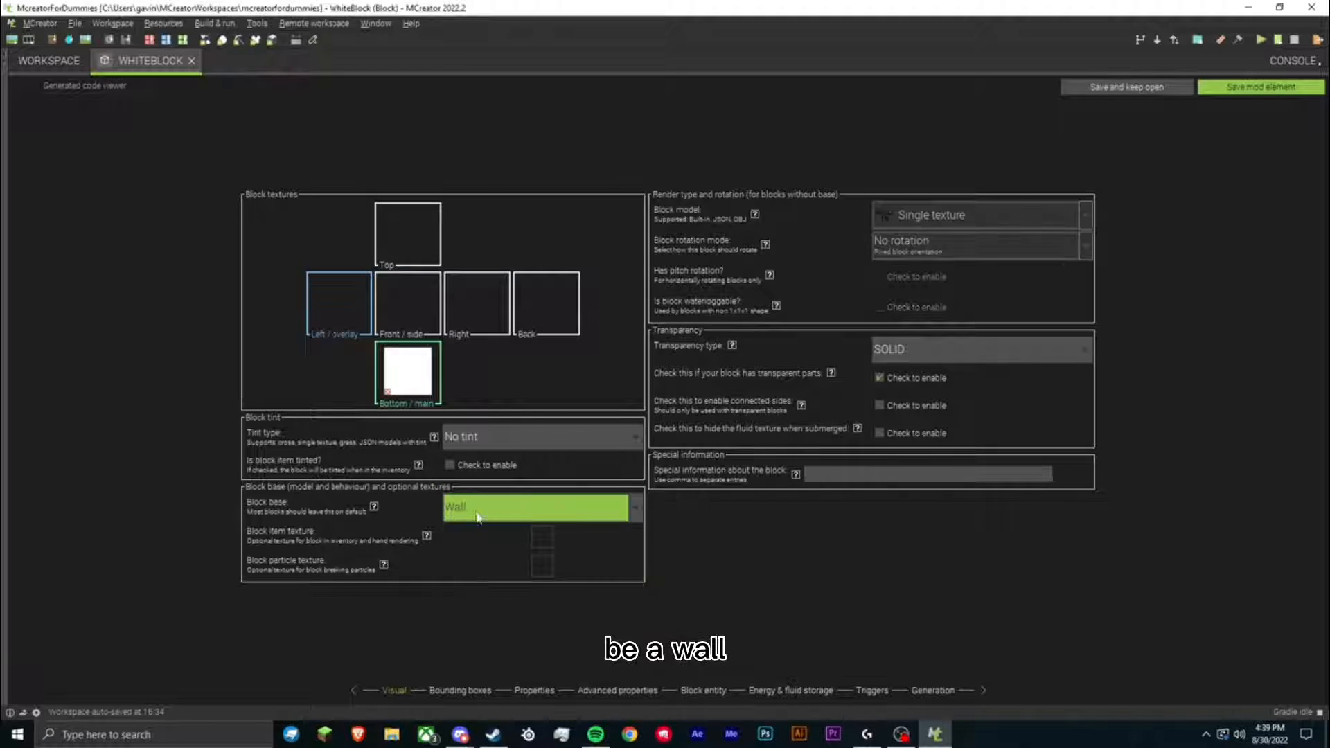
left_click(477, 517)
left_click(458, 547)
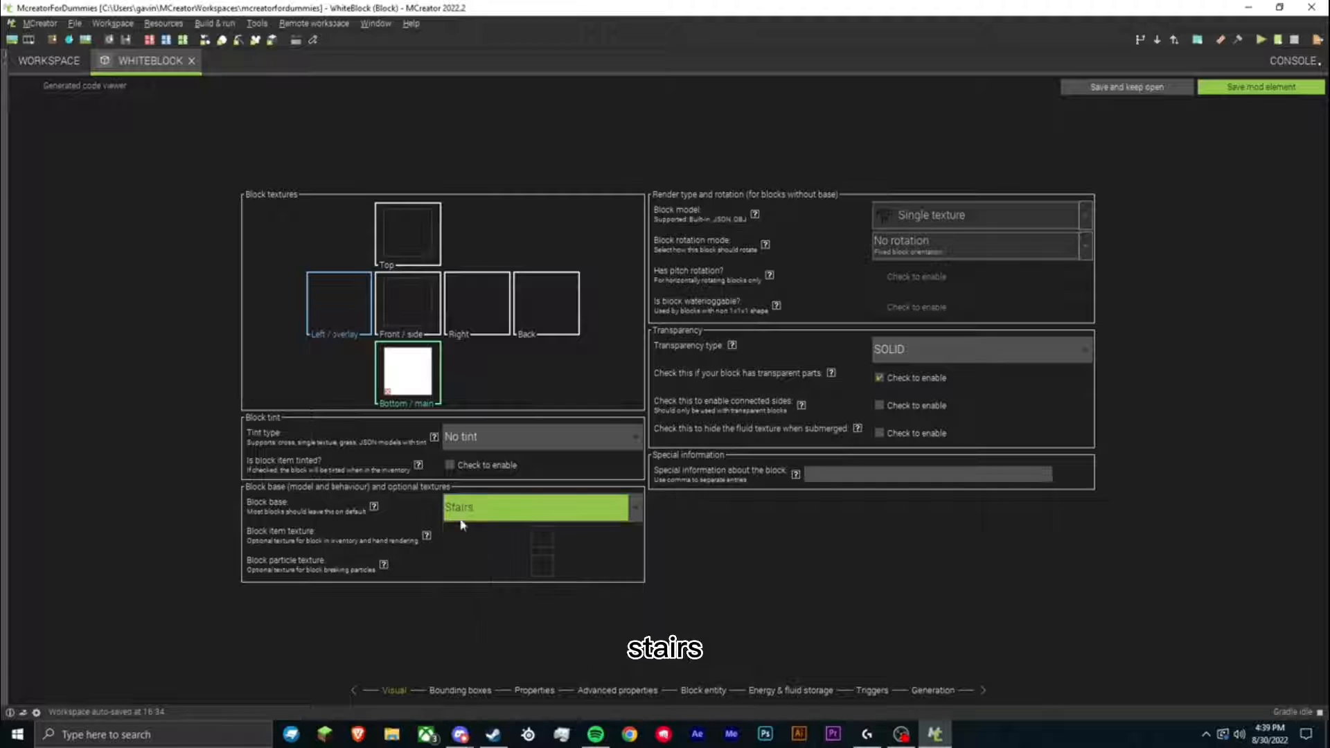
left_click(585, 511)
left_click(514, 531)
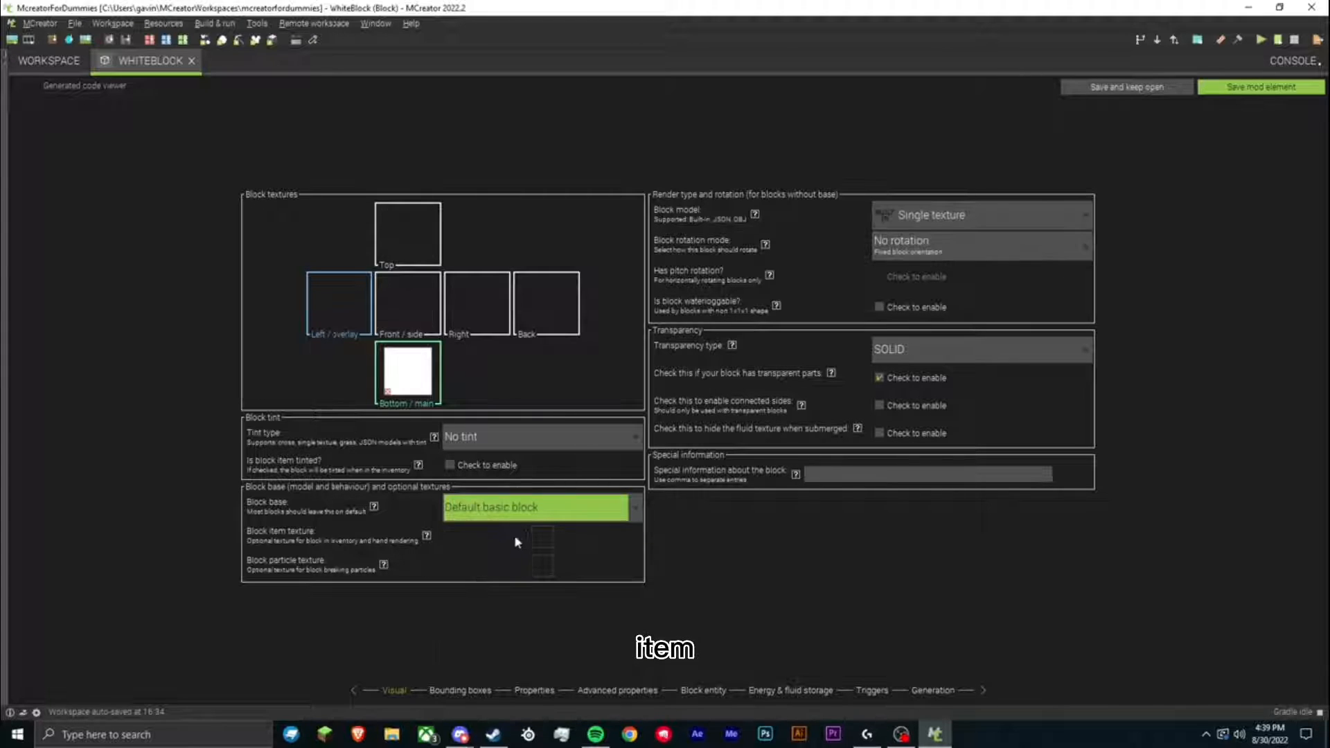
Look at the texture selection for the block item texture without choosing one, and view the bounding box settings.
left_click(541, 538)
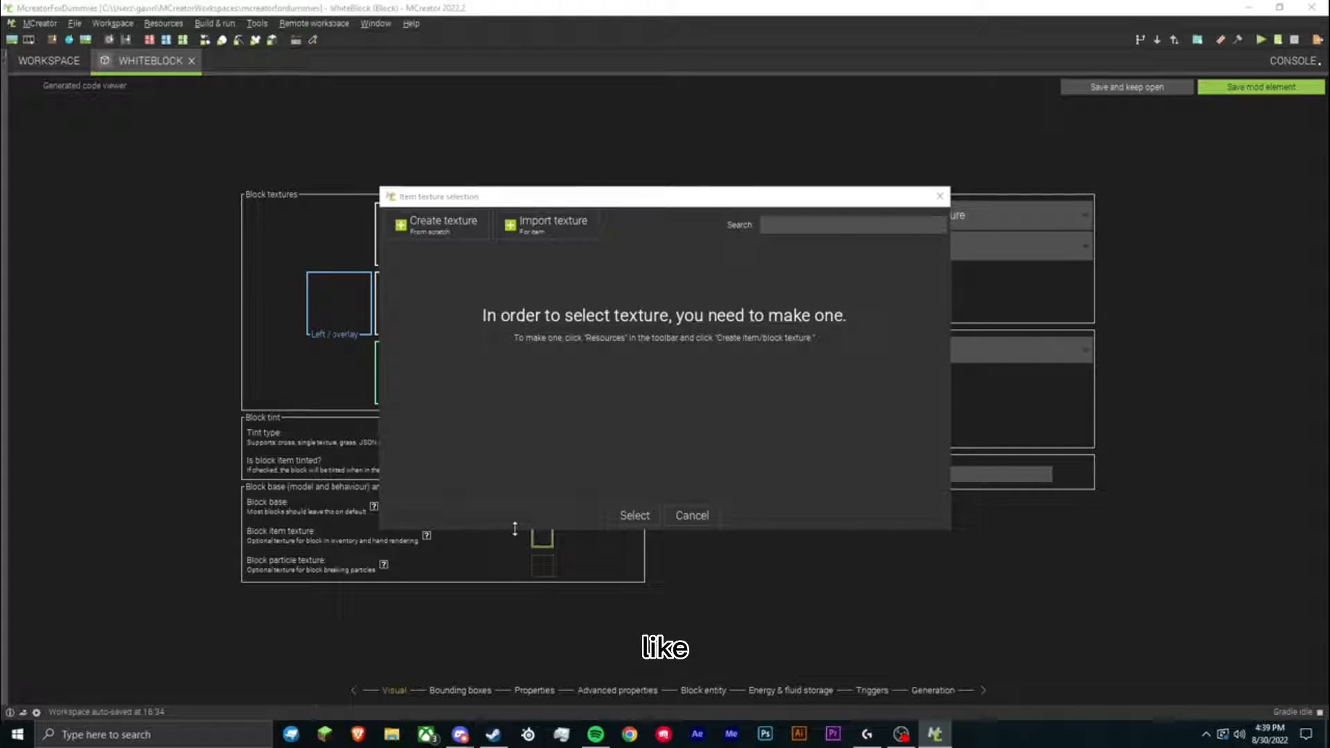
left_click(691, 516)
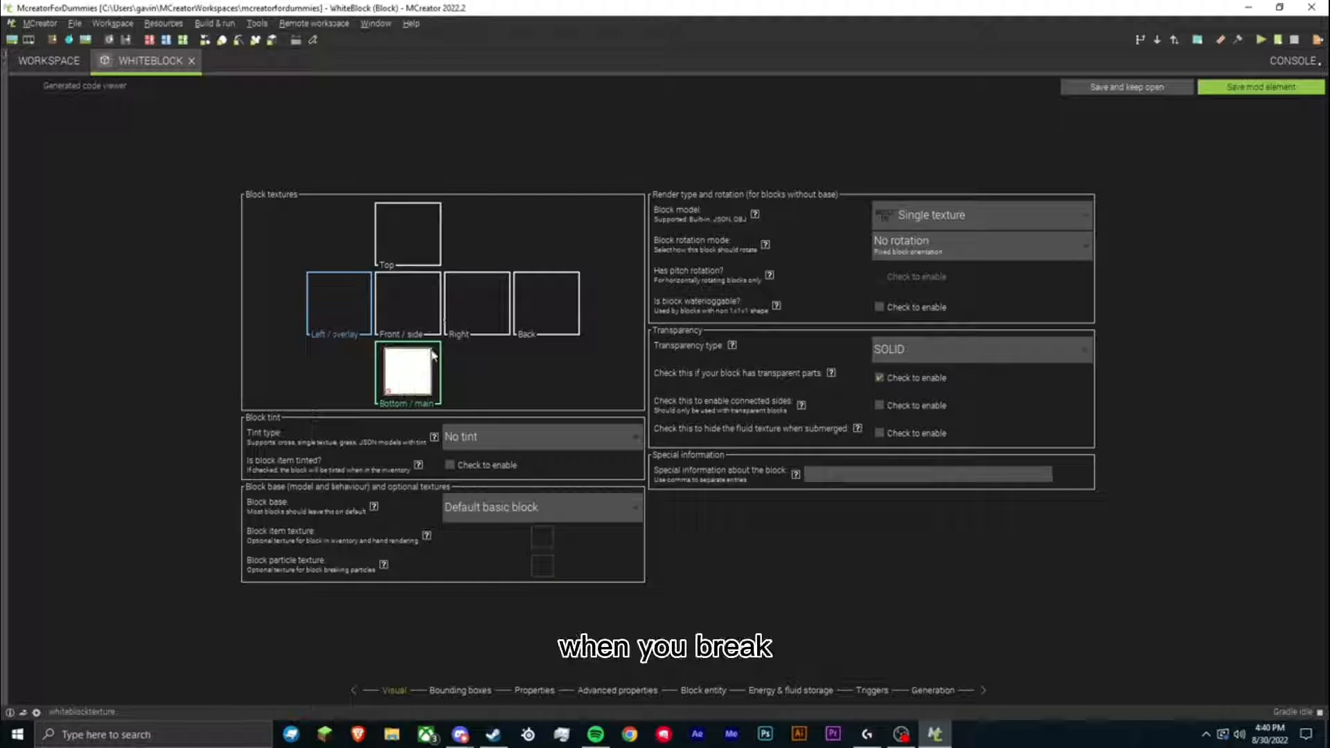
left_click(460, 690)
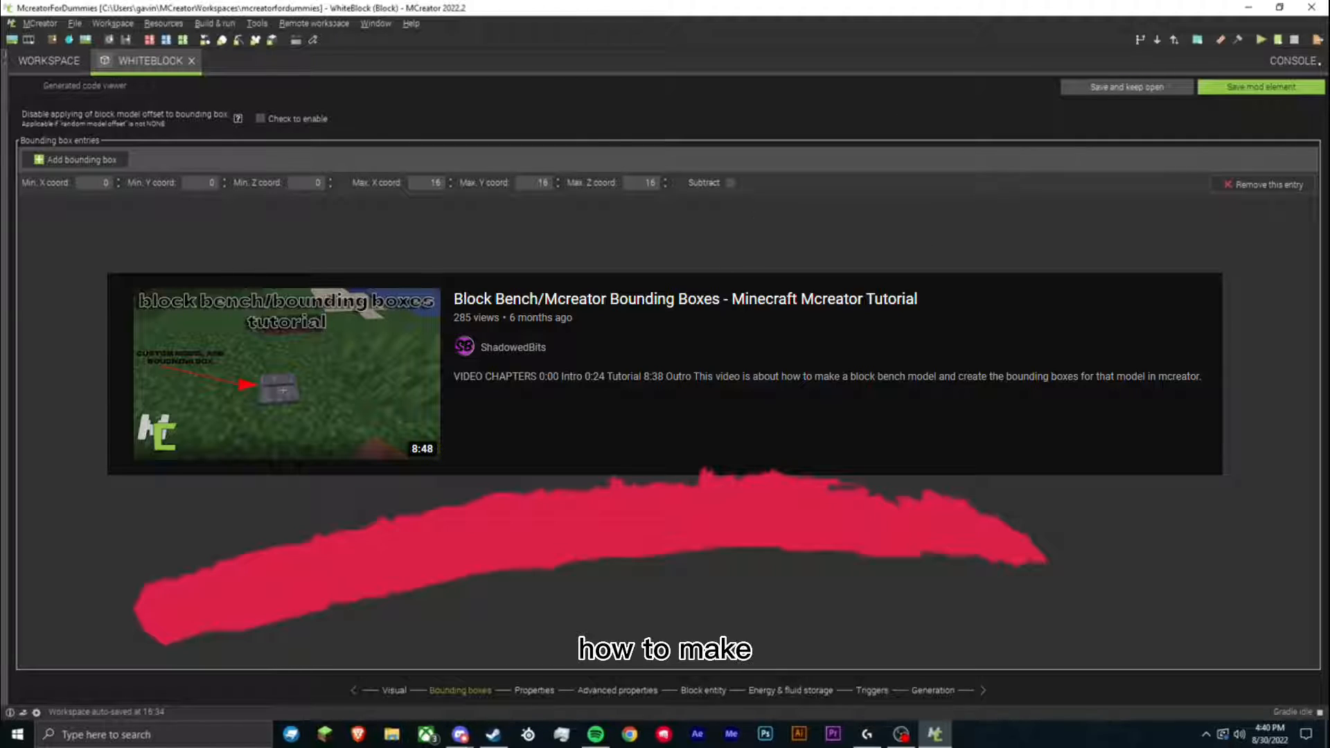
left_click(398, 691)
left_click(490, 692)
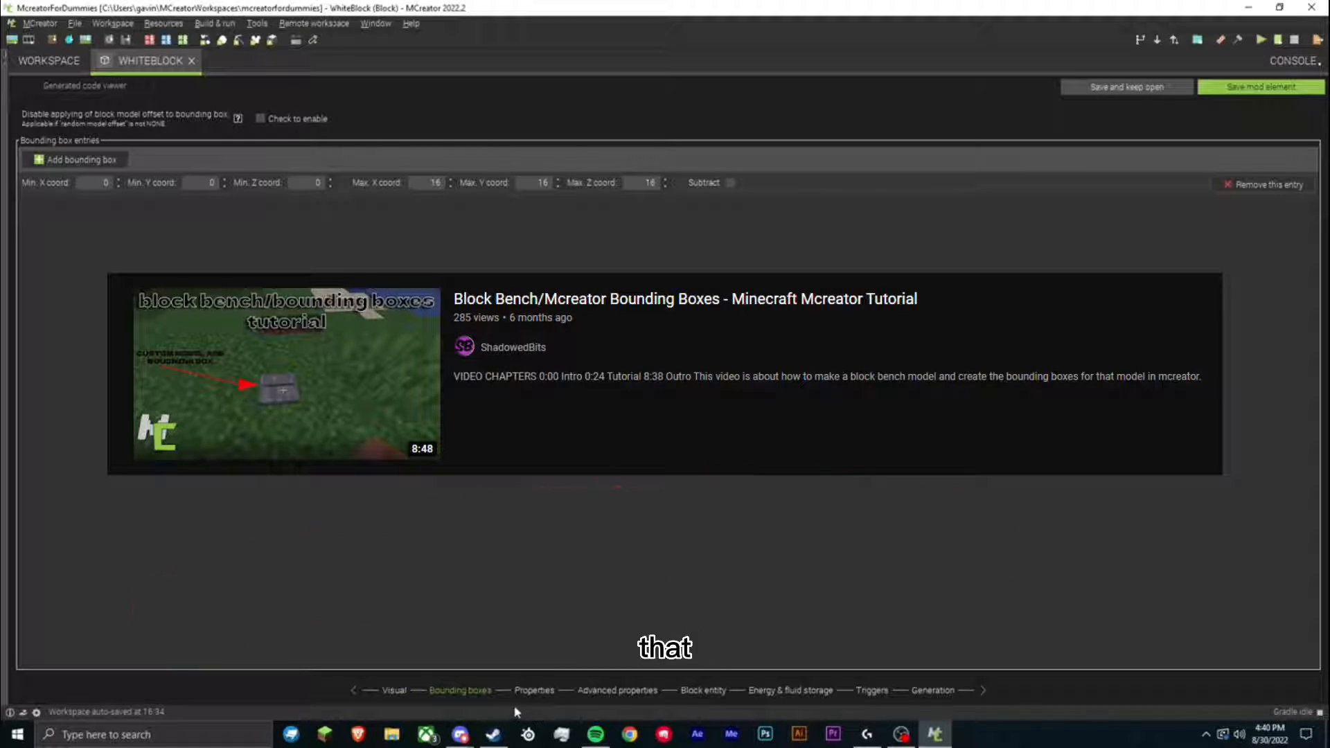
Show the block's general properties and examine its in-game name without changing it.
left_click(528, 695)
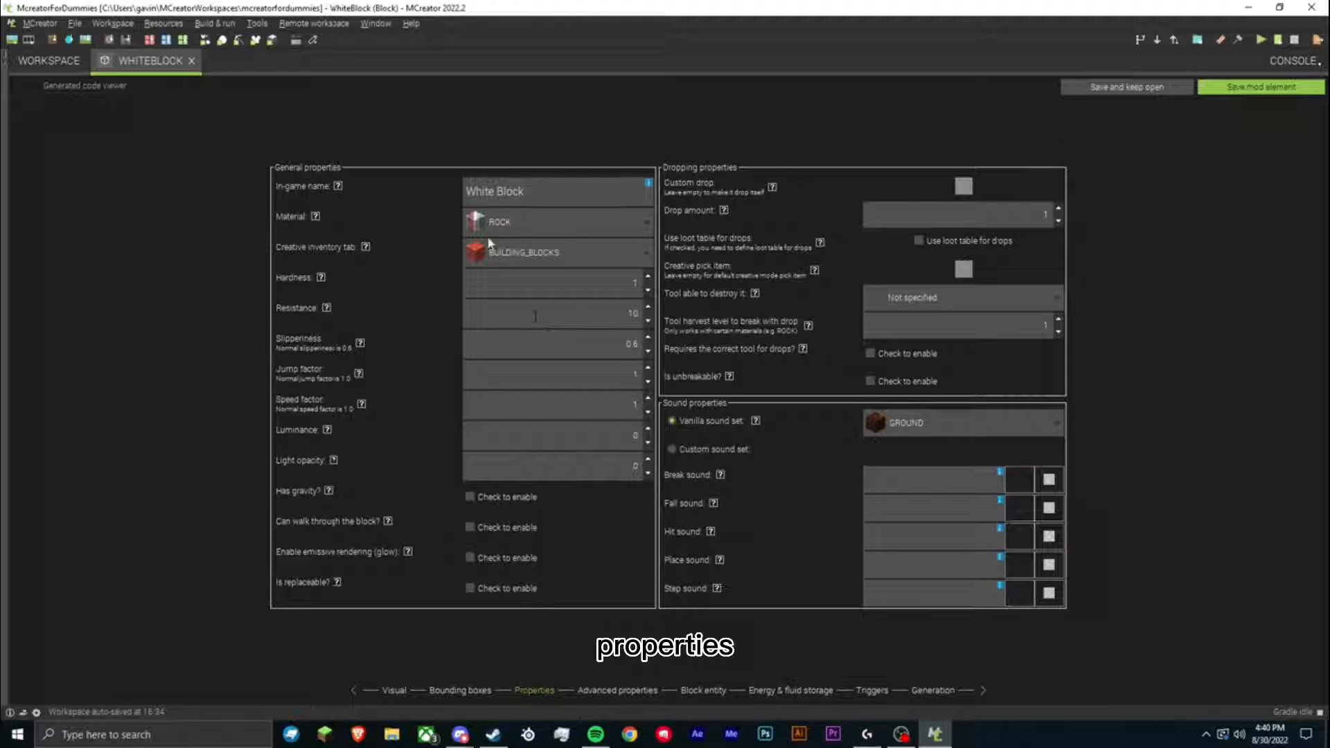
left_click_drag(529, 192, 465, 192)
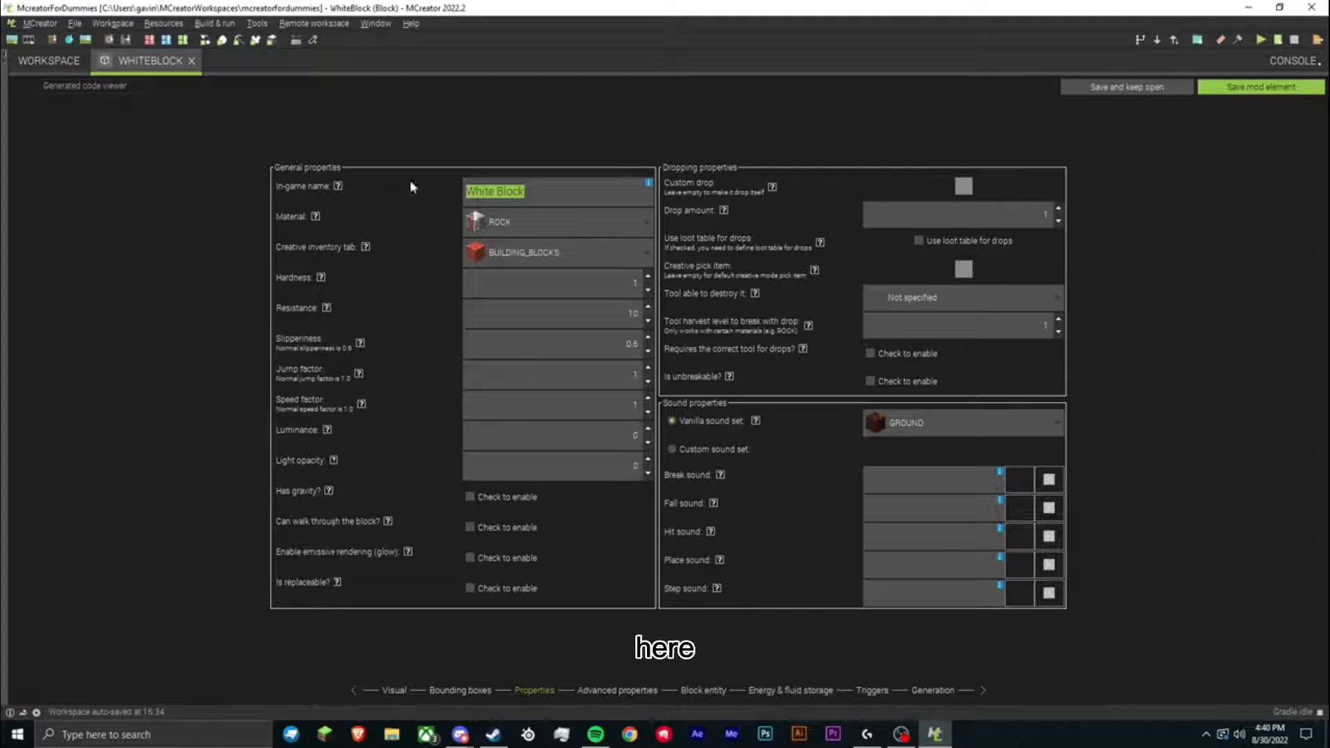
left_click(337, 186)
left_click(572, 207)
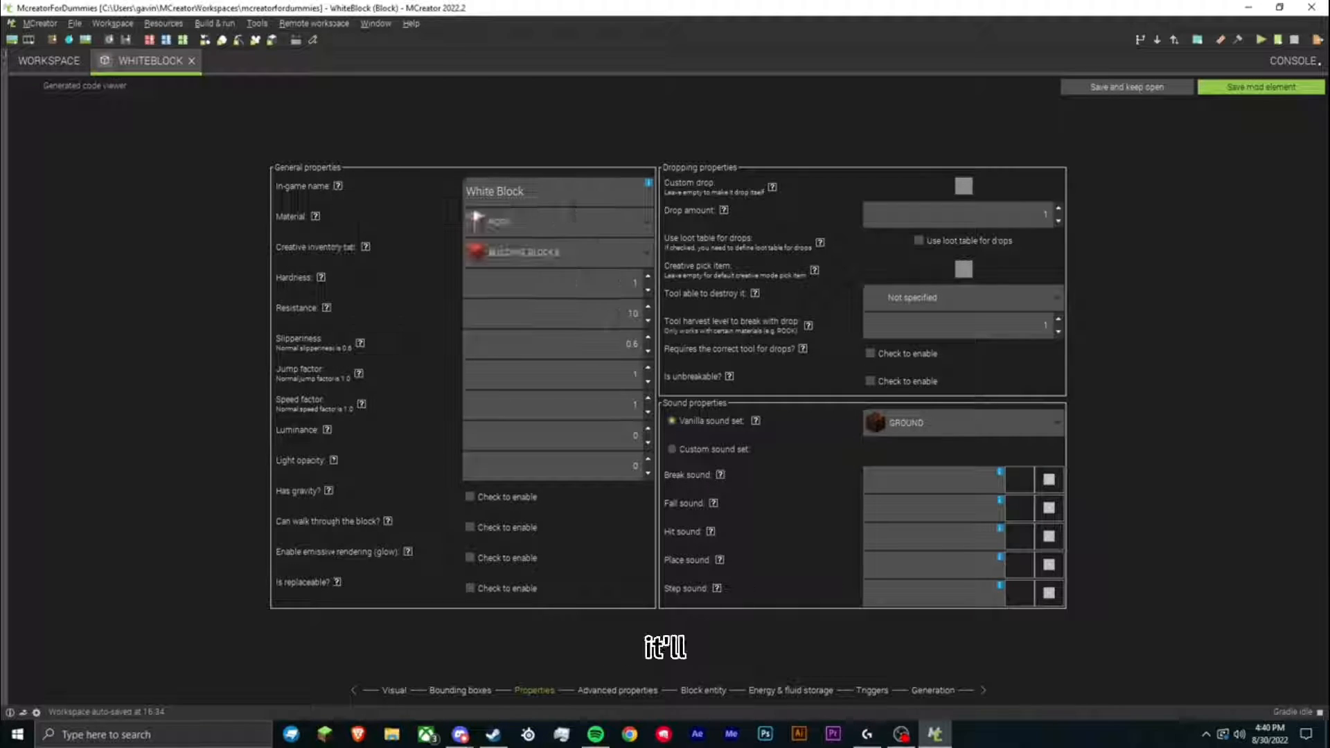
left_click_drag(551, 198, 439, 195)
left_click(538, 193)
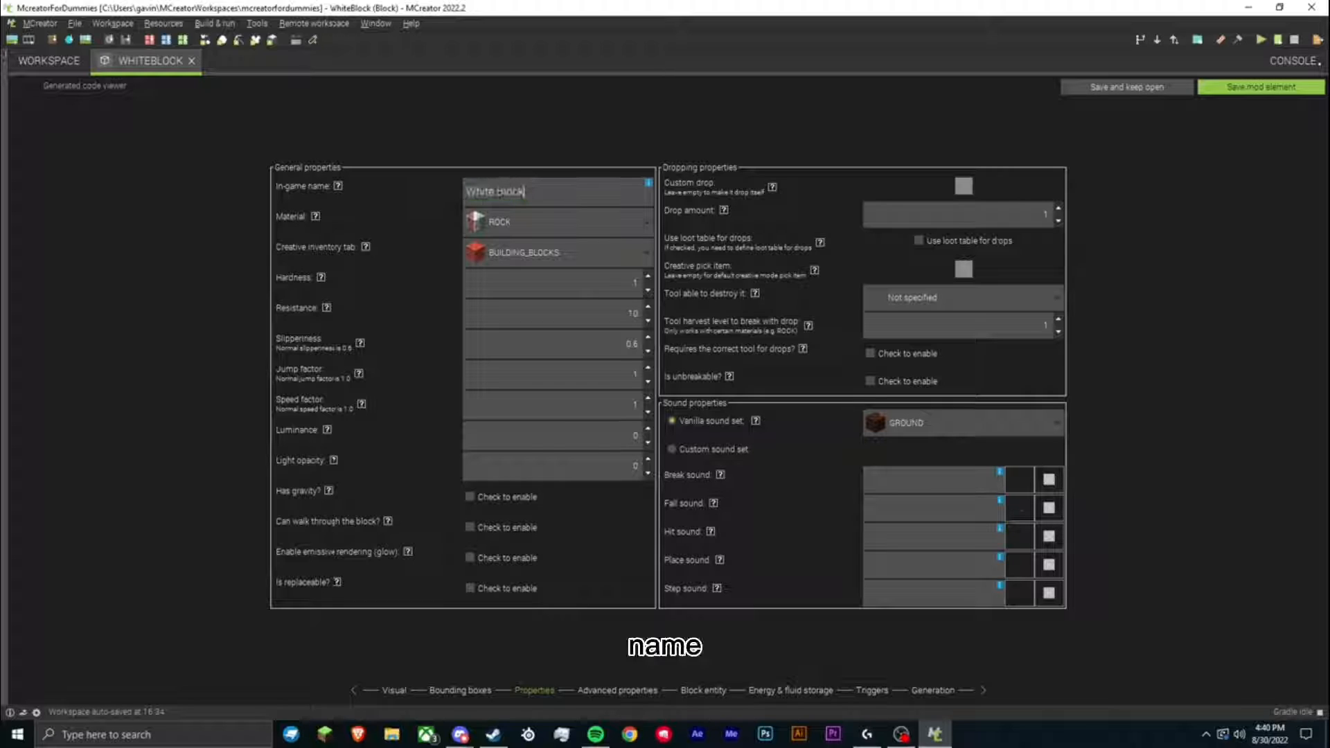
Browse the material and creative inventory tab options, keeping ROCK and BUILDING_BLOCKS.
left_click(494, 222)
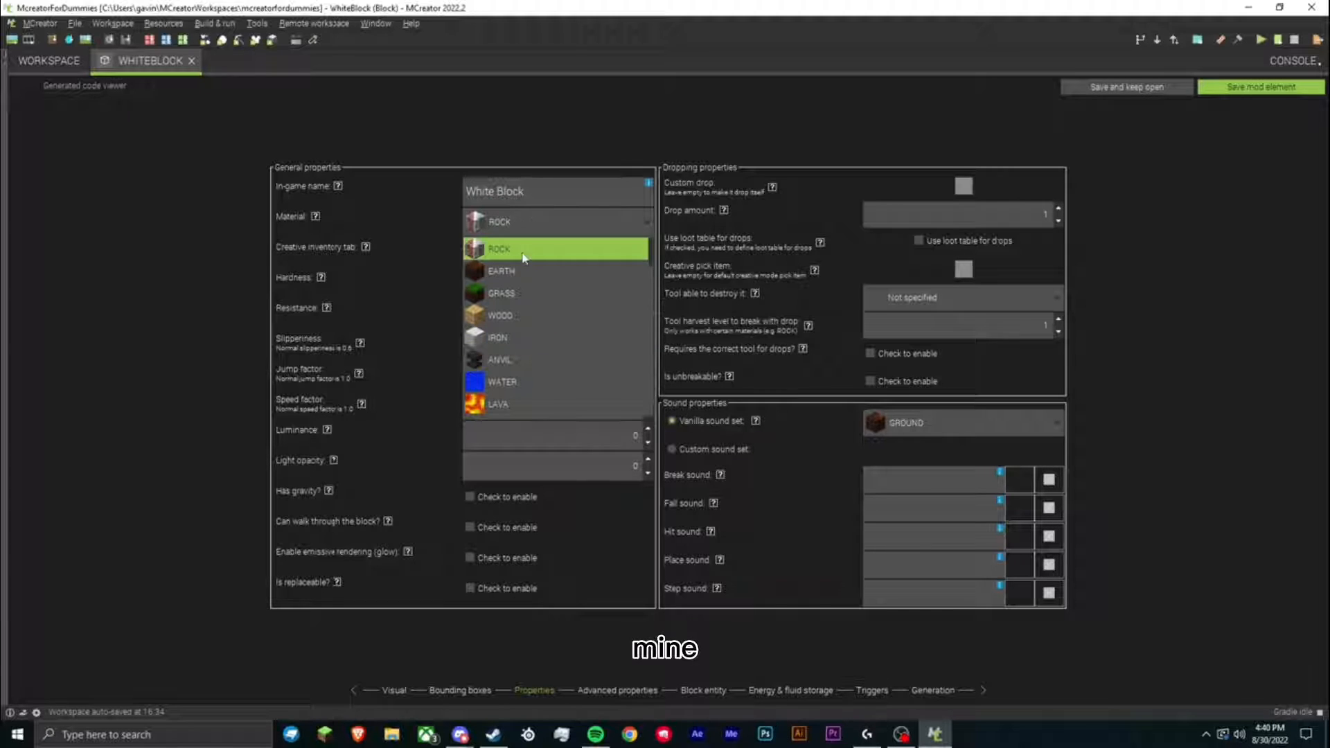
scroll(541, 289, "down", 7)
left_click(397, 220)
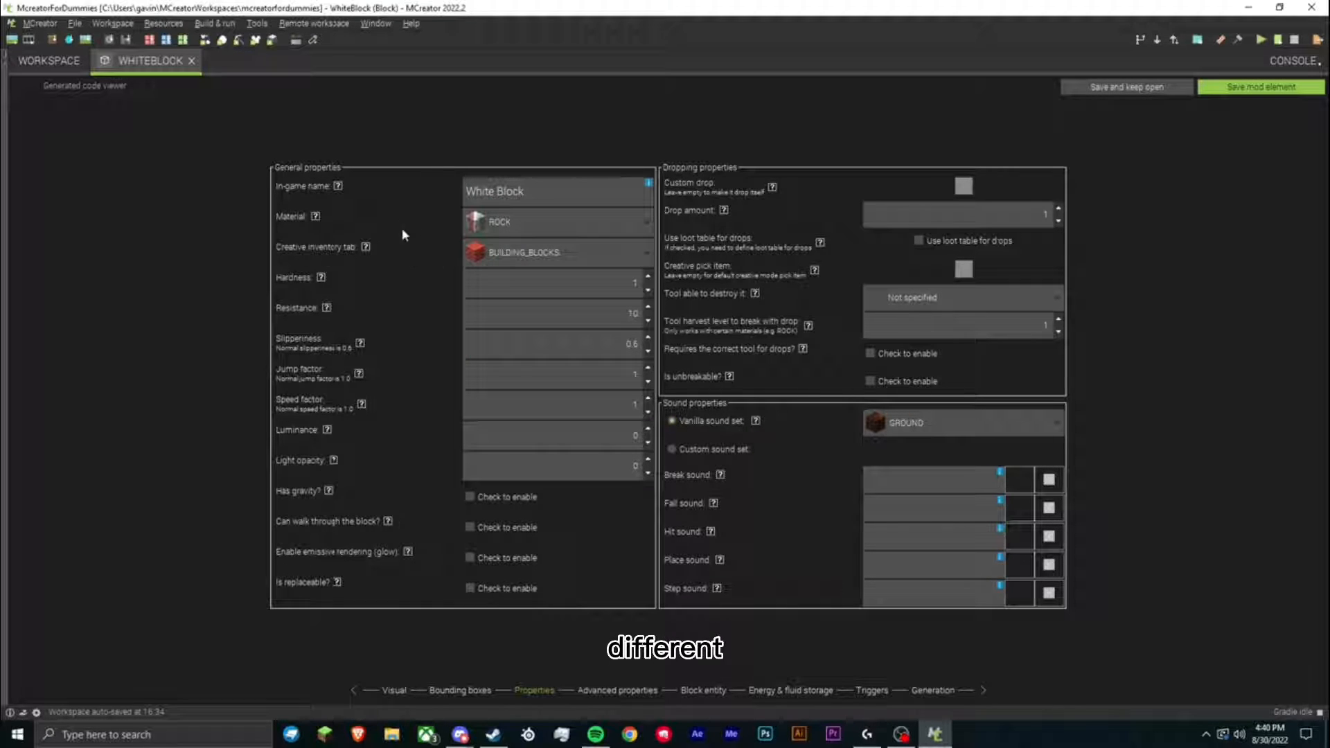
left_click(526, 253)
scroll(543, 385, "down", 3)
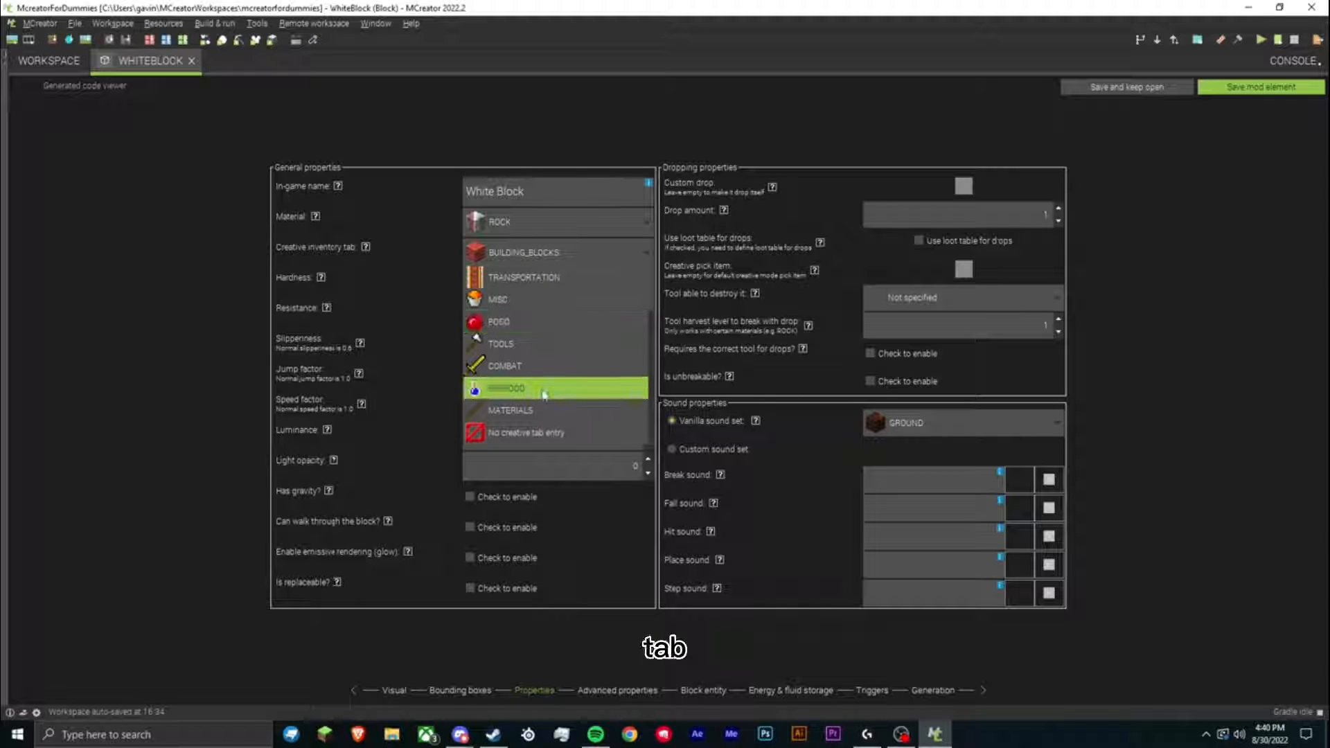
scroll(544, 393, "up", 3)
left_click(541, 277)
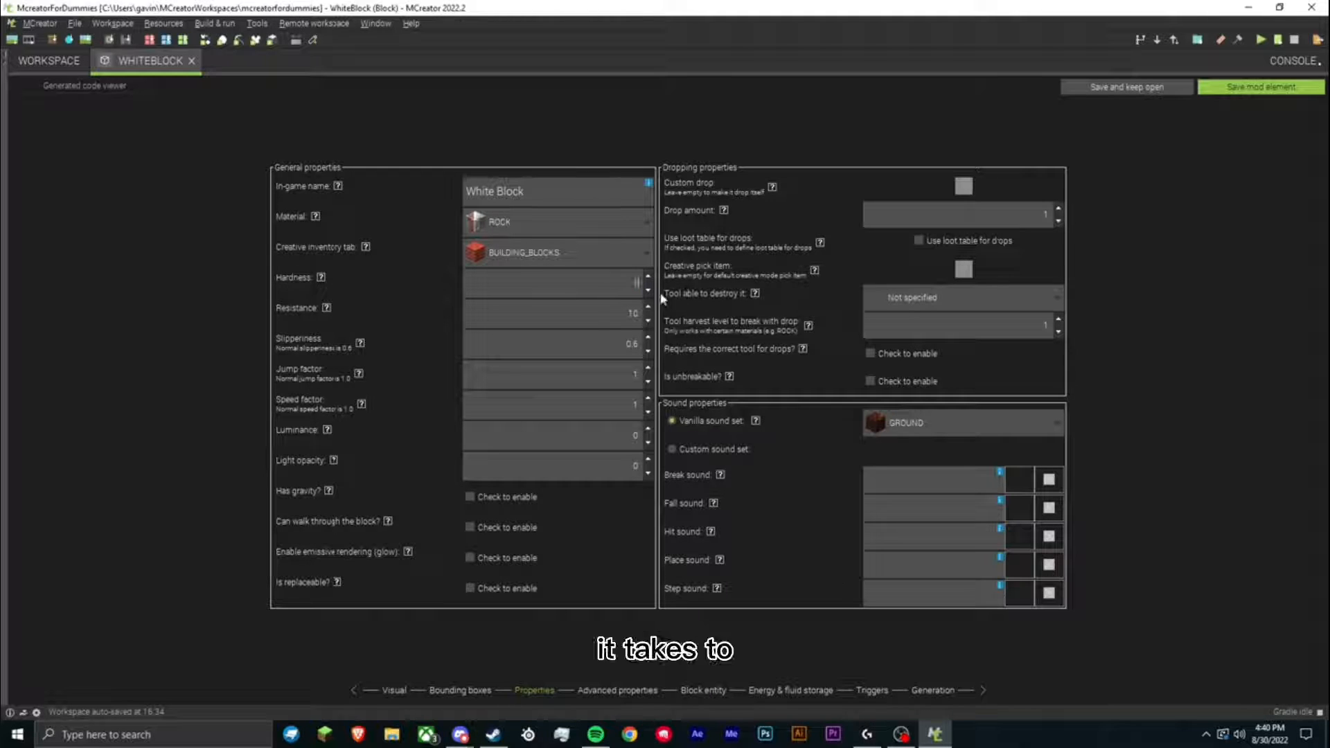
Check the block's hardness setting and read the help text for its resistance.
left_click_drag(640, 284, 414, 316)
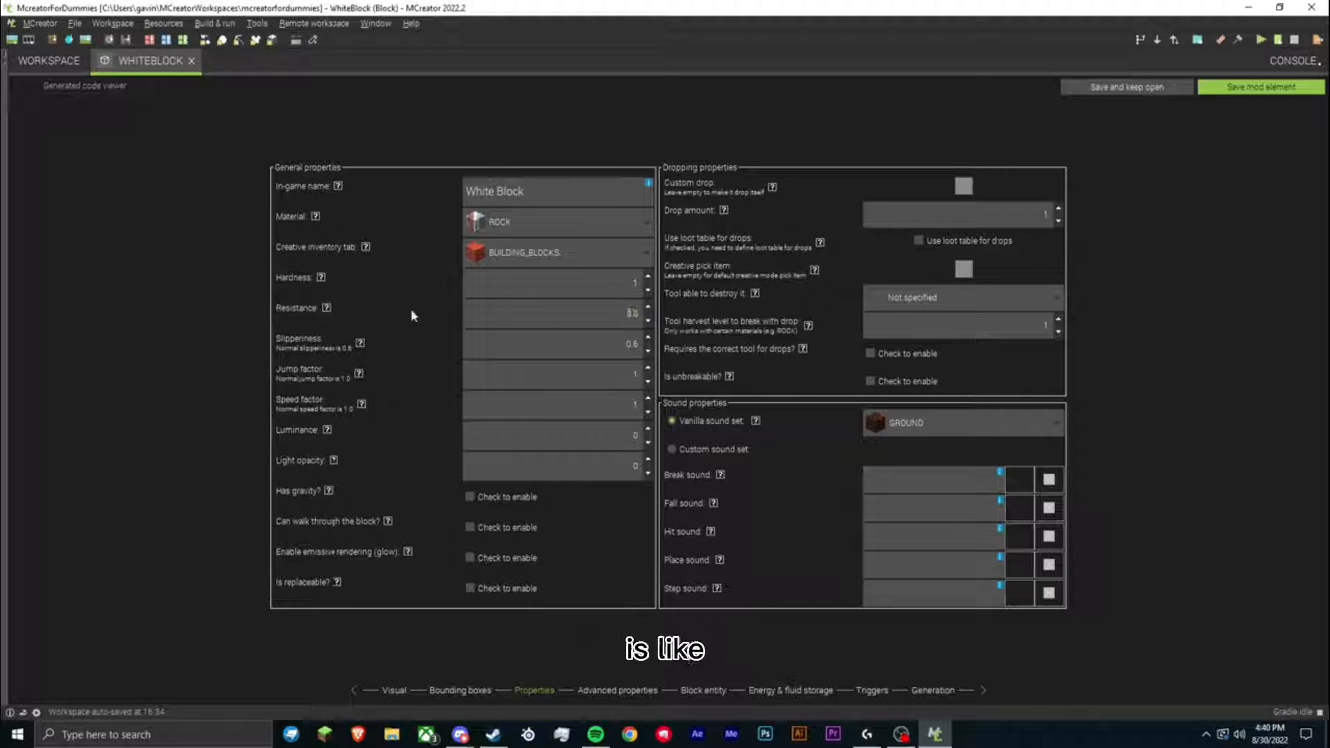
mouse_move(328, 312)
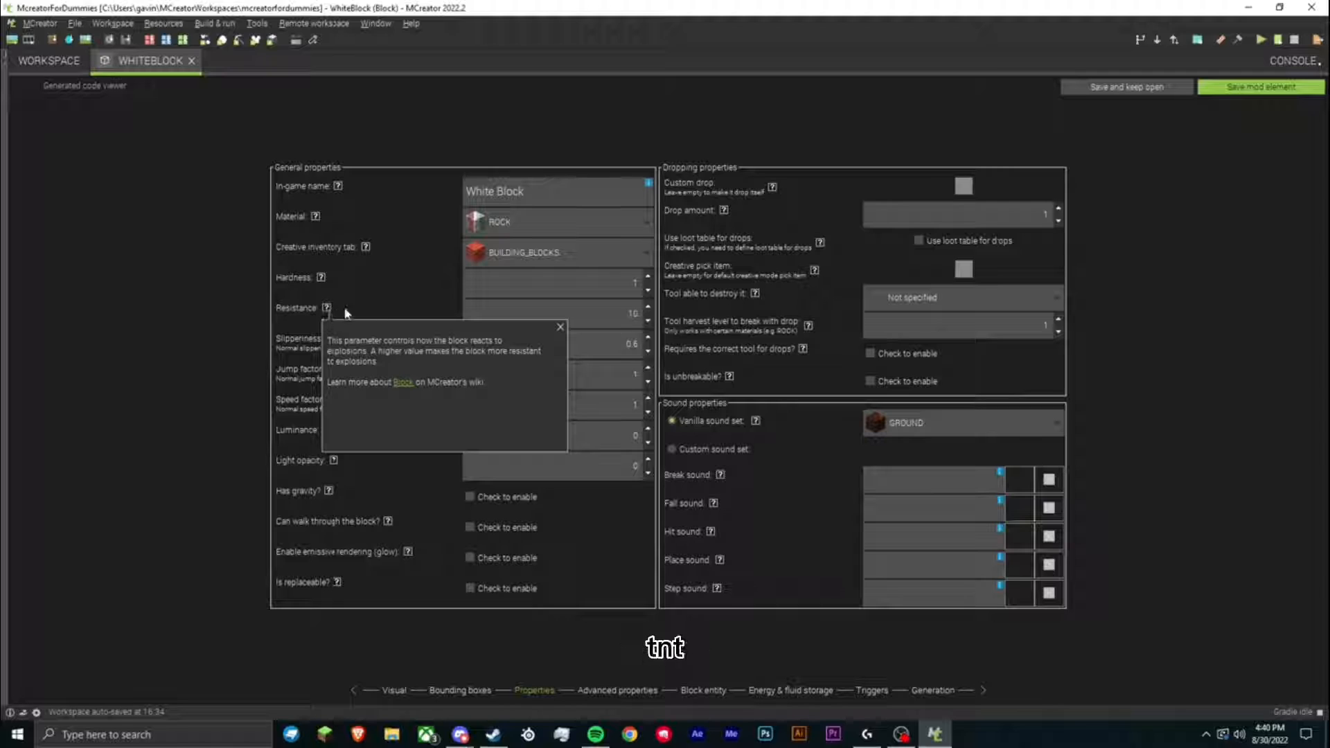
Check the block's slipperiness, jump factor, speed factor and luminance settings without changing them.
left_click(561, 327)
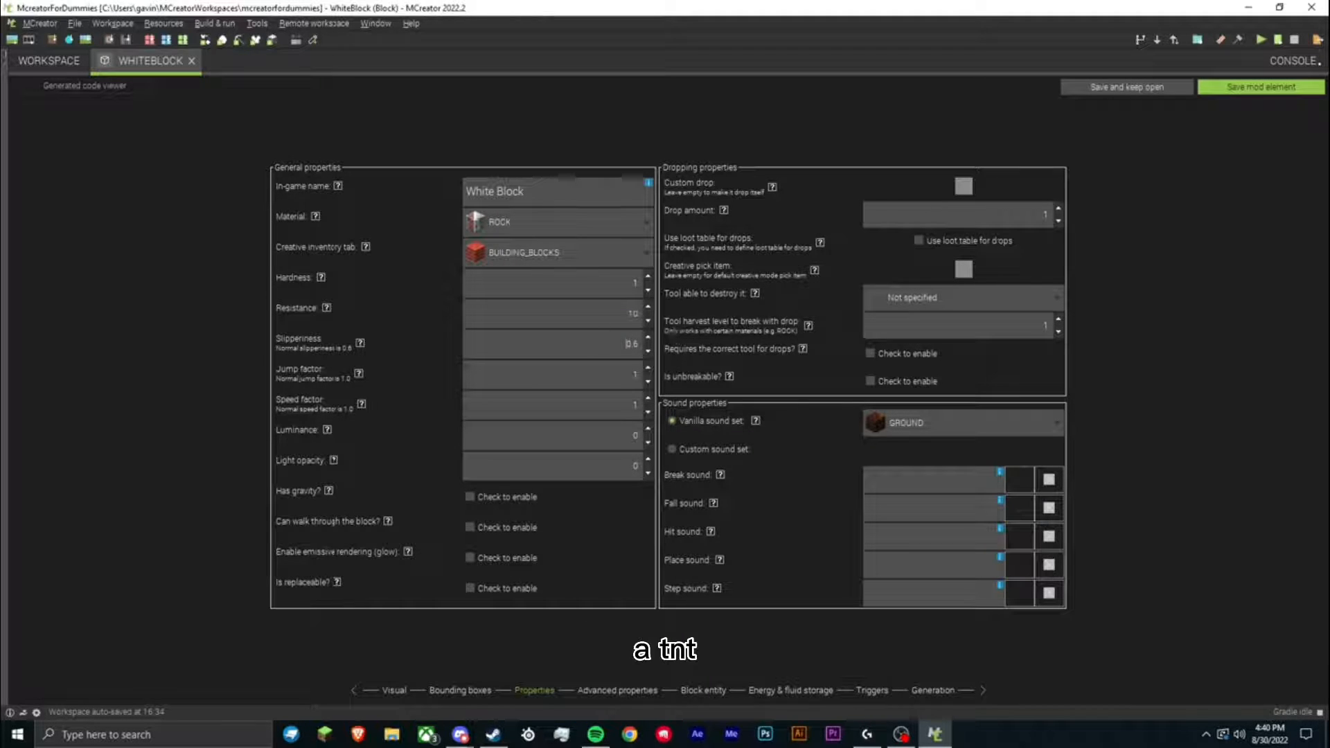
left_click_drag(626, 344, 695, 344)
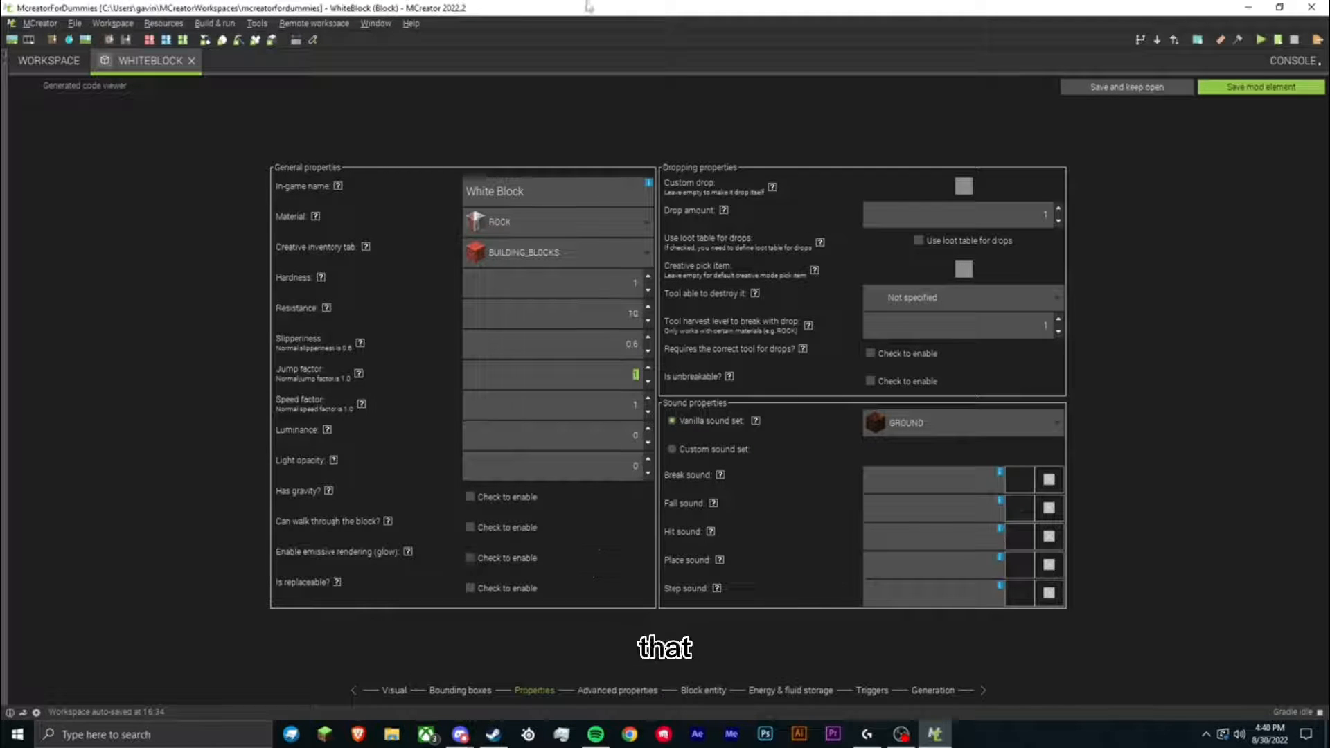
left_click(600, 409)
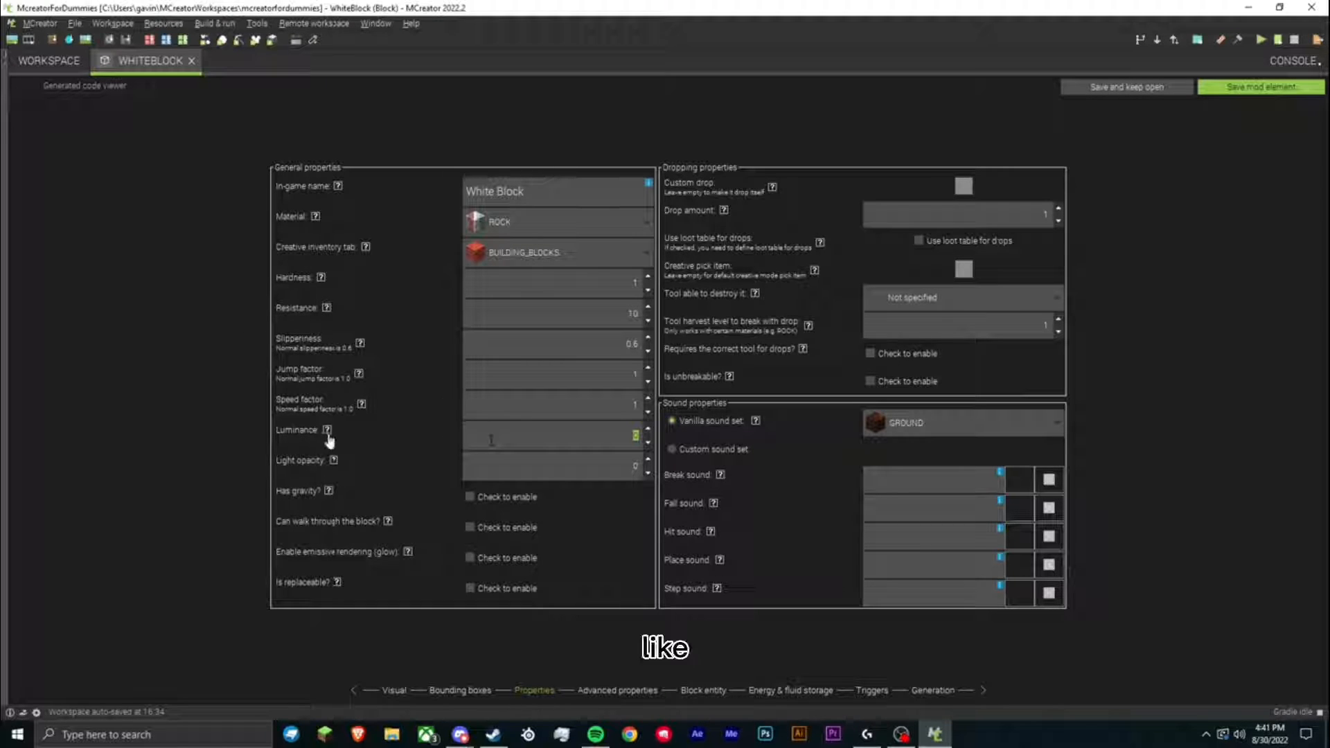
mouse_move(329, 433)
left_click(562, 449)
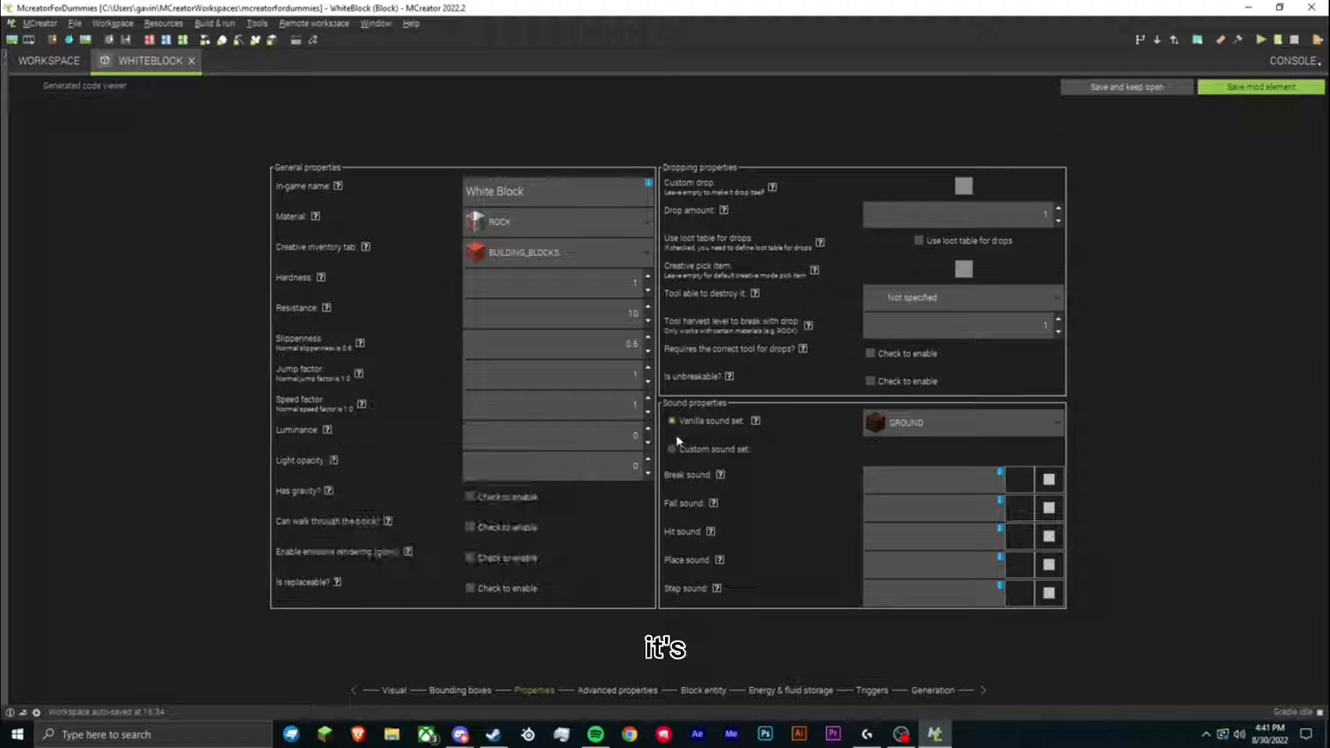
Check the block's light opacity and gravity options, and read the help text for emissive rendering.
double_click(632, 466)
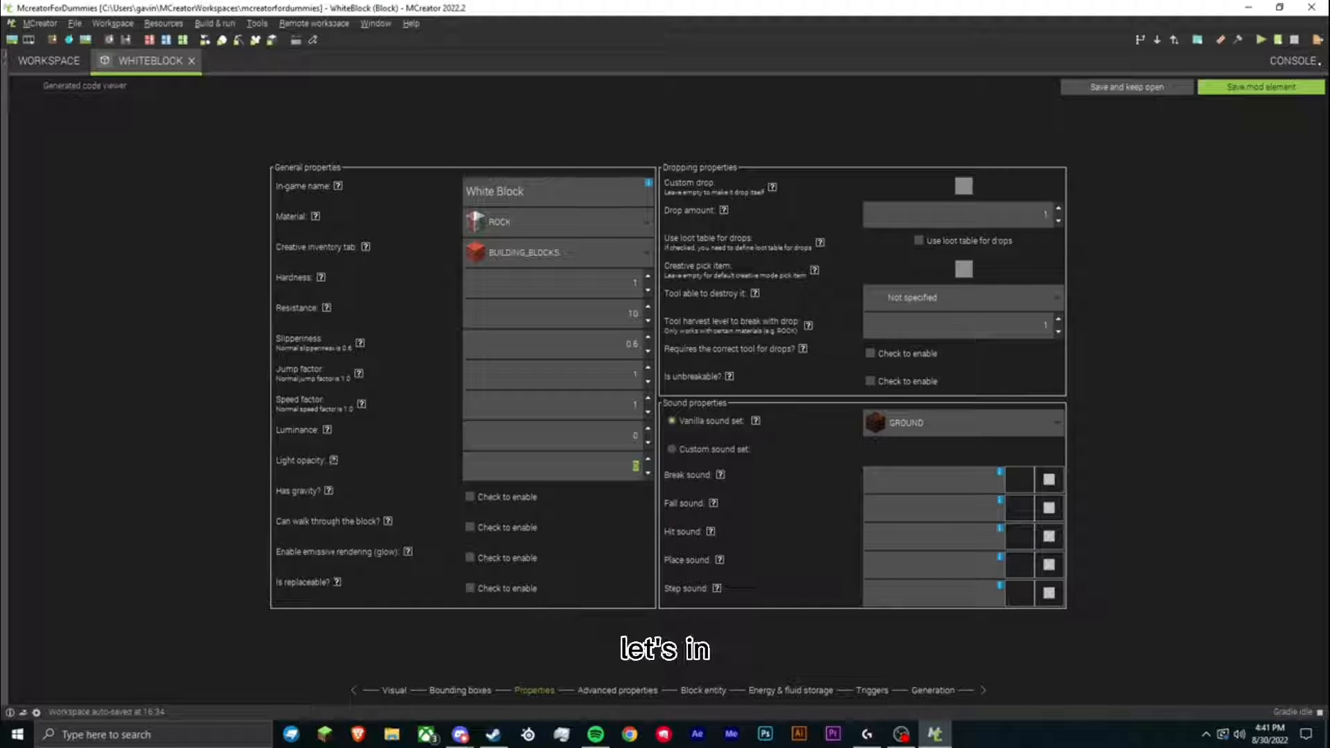
left_click(495, 503)
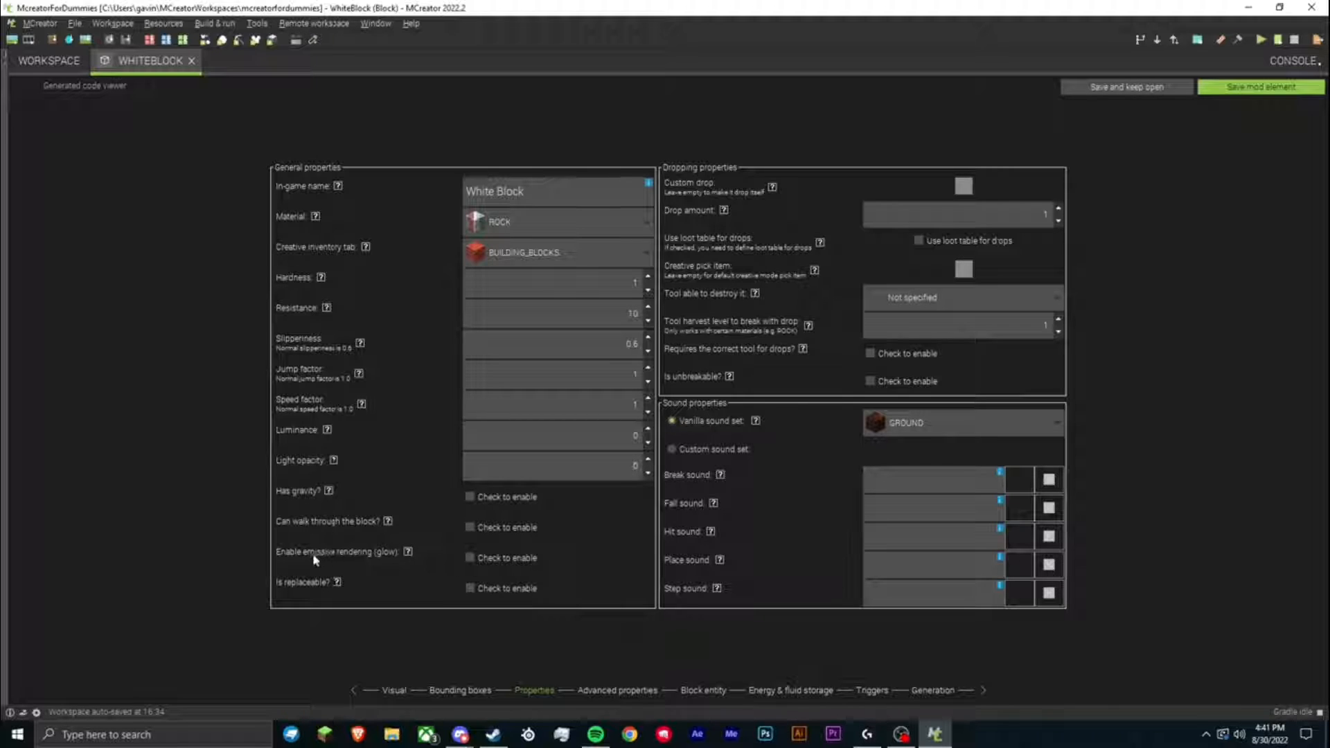
left_click(408, 551)
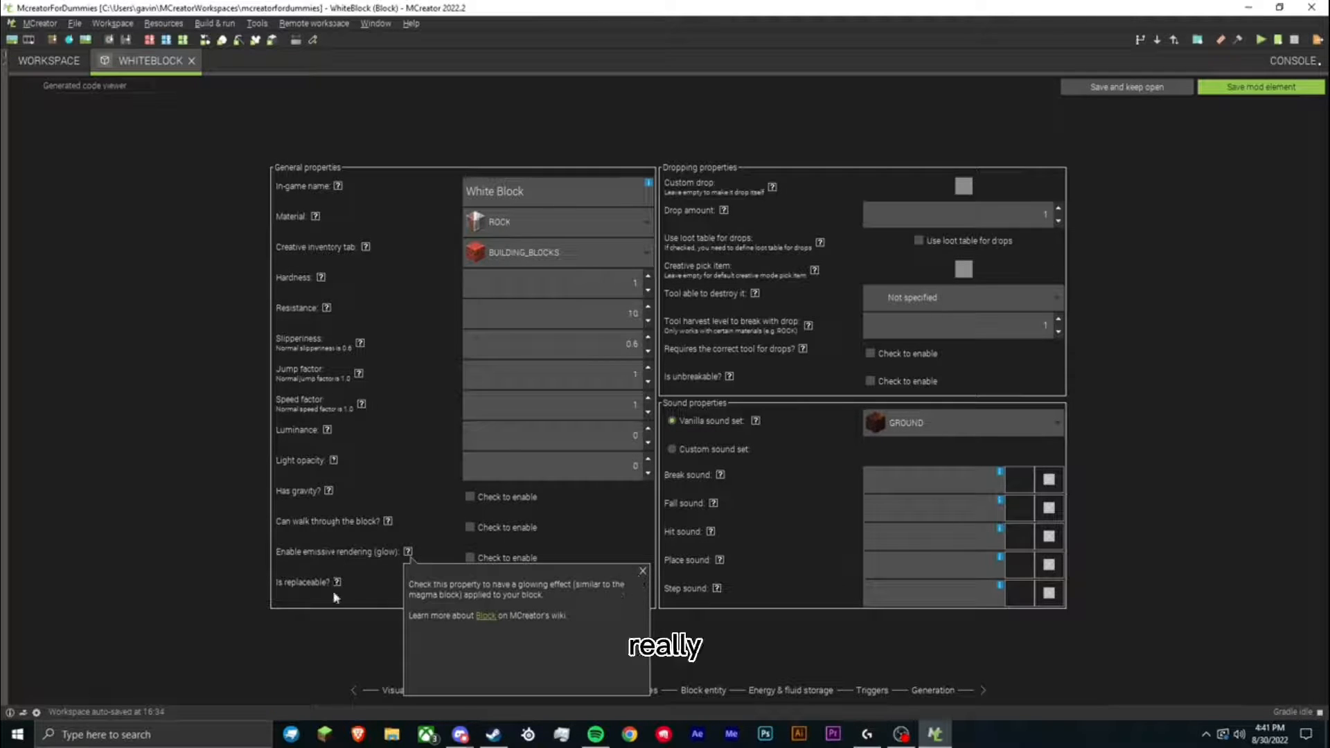
left_click(644, 572)
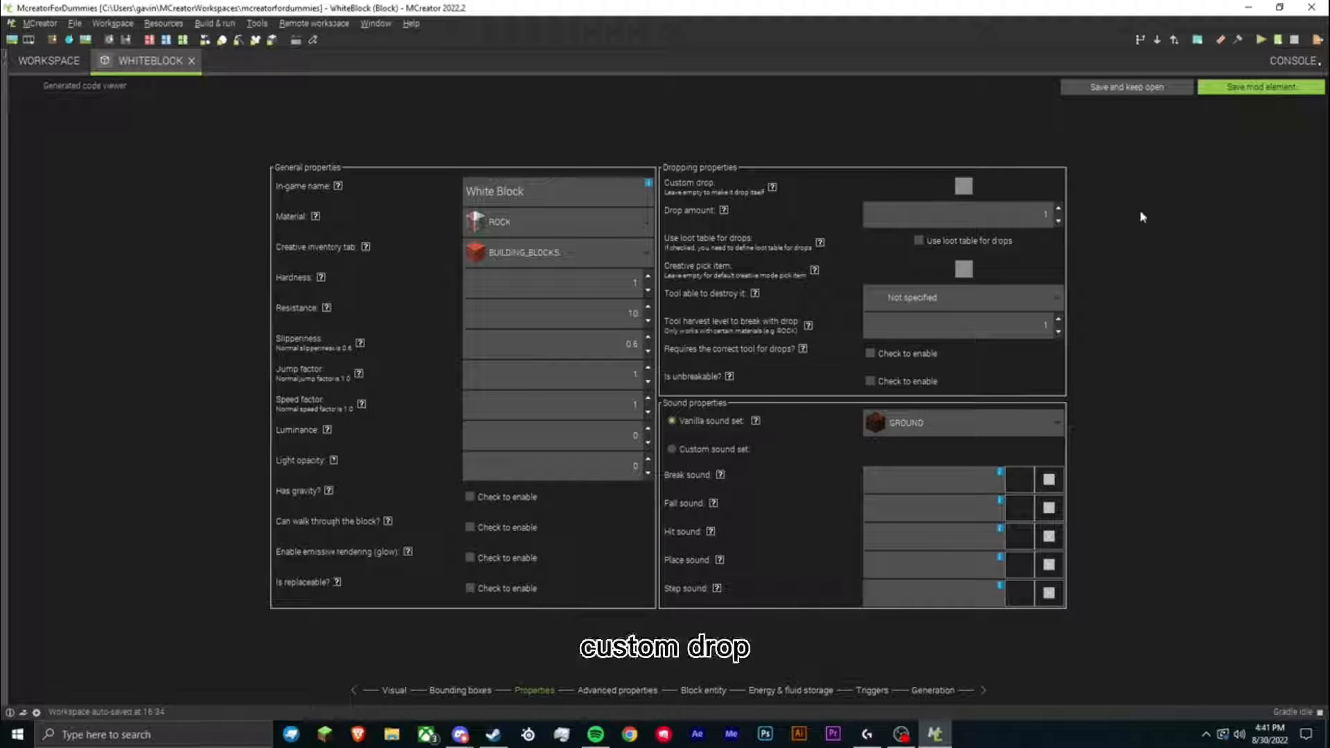
Try an amethyst item as the block's custom drop, and clear the custom drop again.
left_click(964, 185)
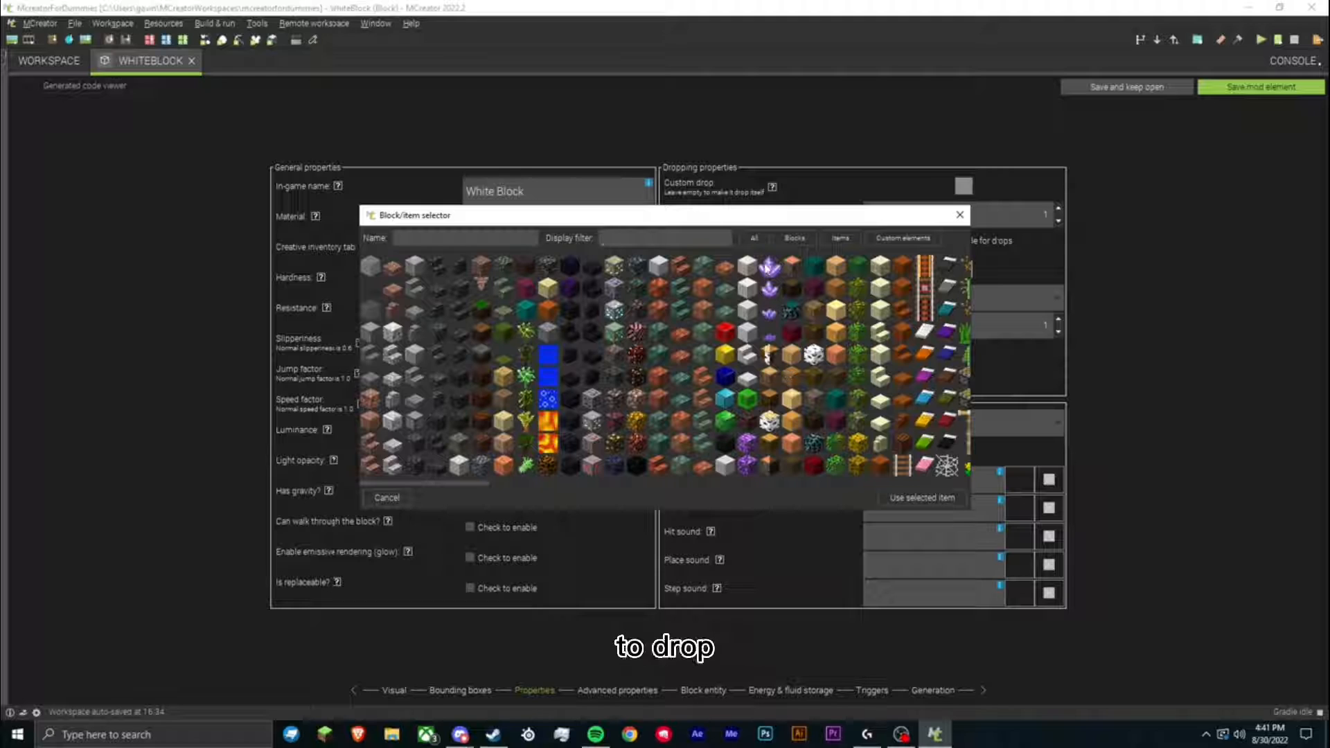
double_click(766, 269)
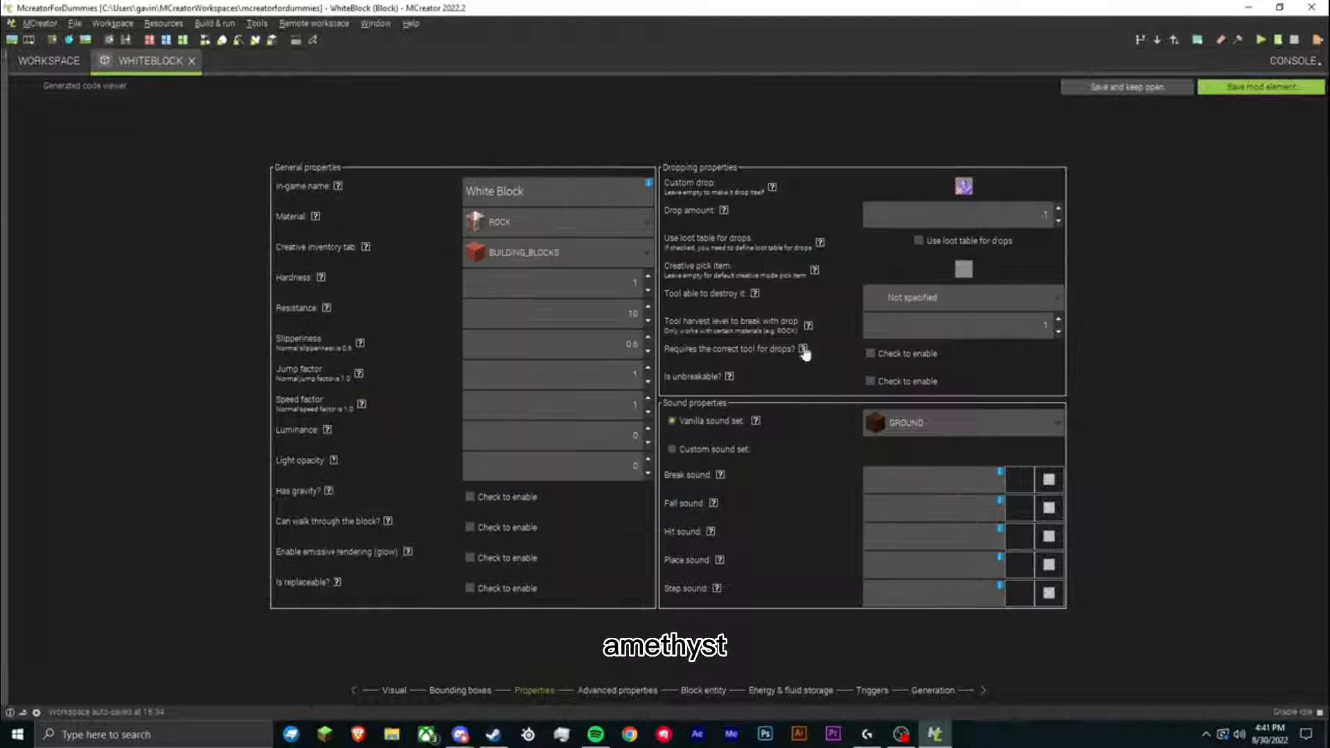
left_click(960, 192)
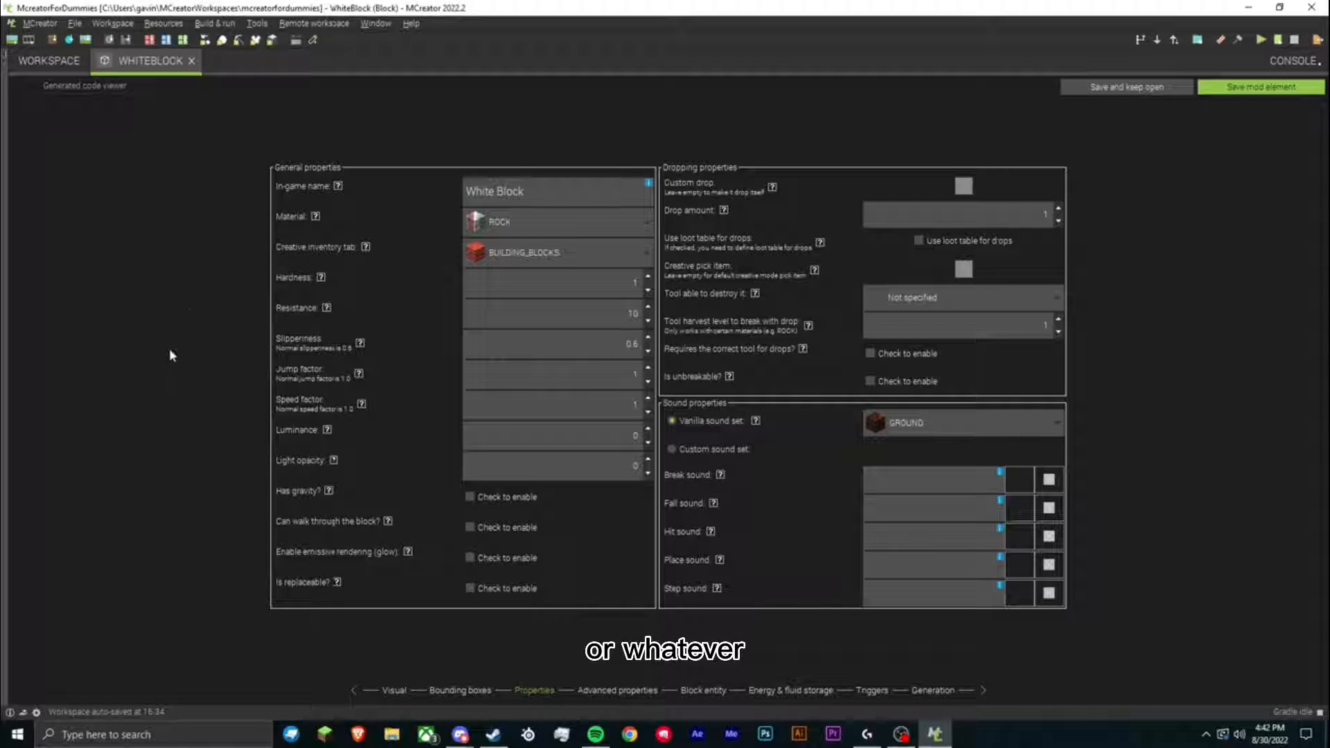
Set pickaxe as the tool able to destroy the block and require the correct tool for drops, consulting the harvest level help.
left_click(914, 300)
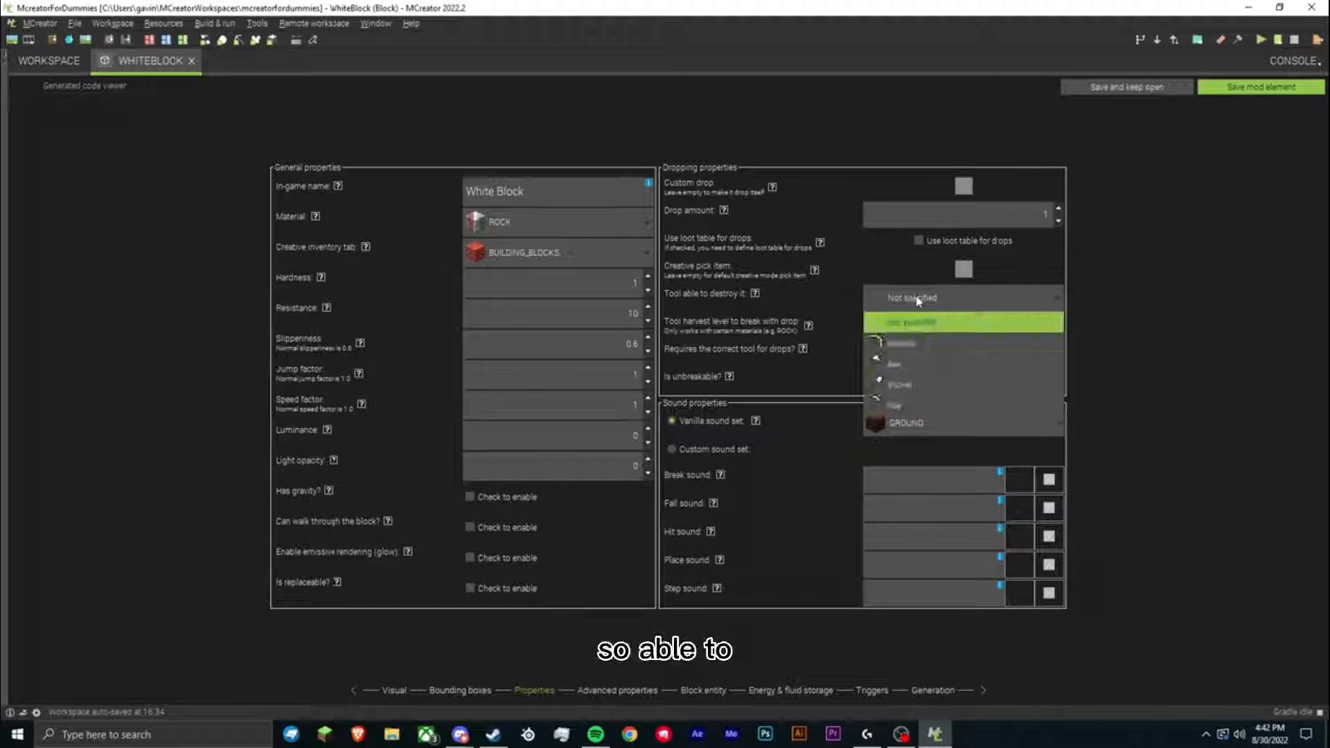
left_click(901, 342)
left_click(808, 325)
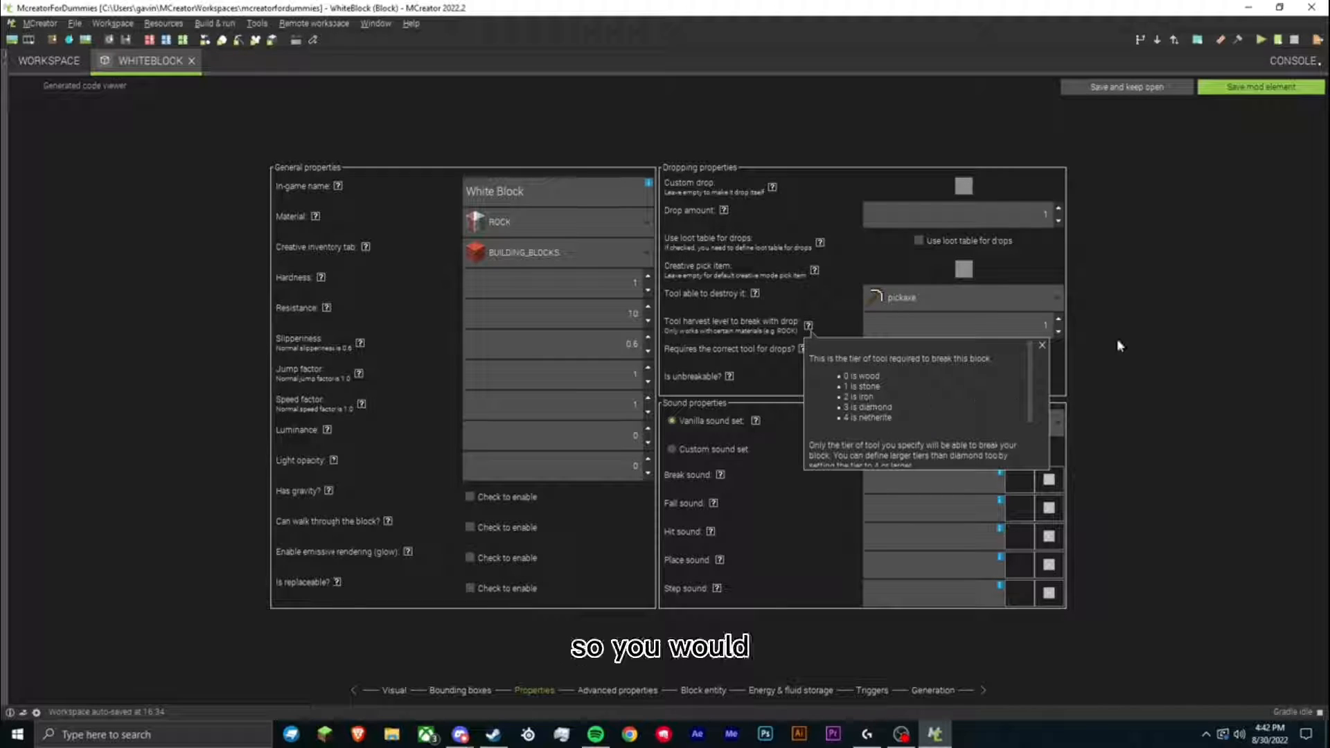
left_click(1042, 344)
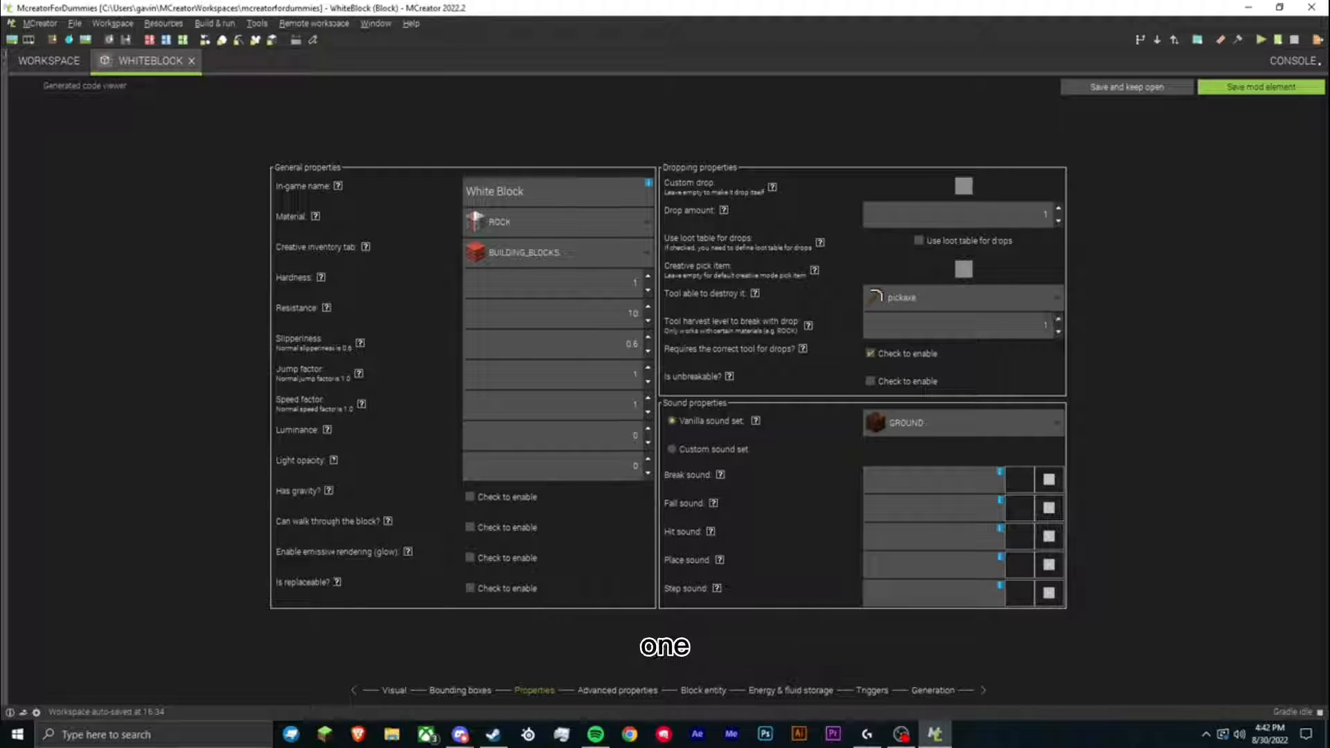
left_click(802, 348)
left_click(1037, 368)
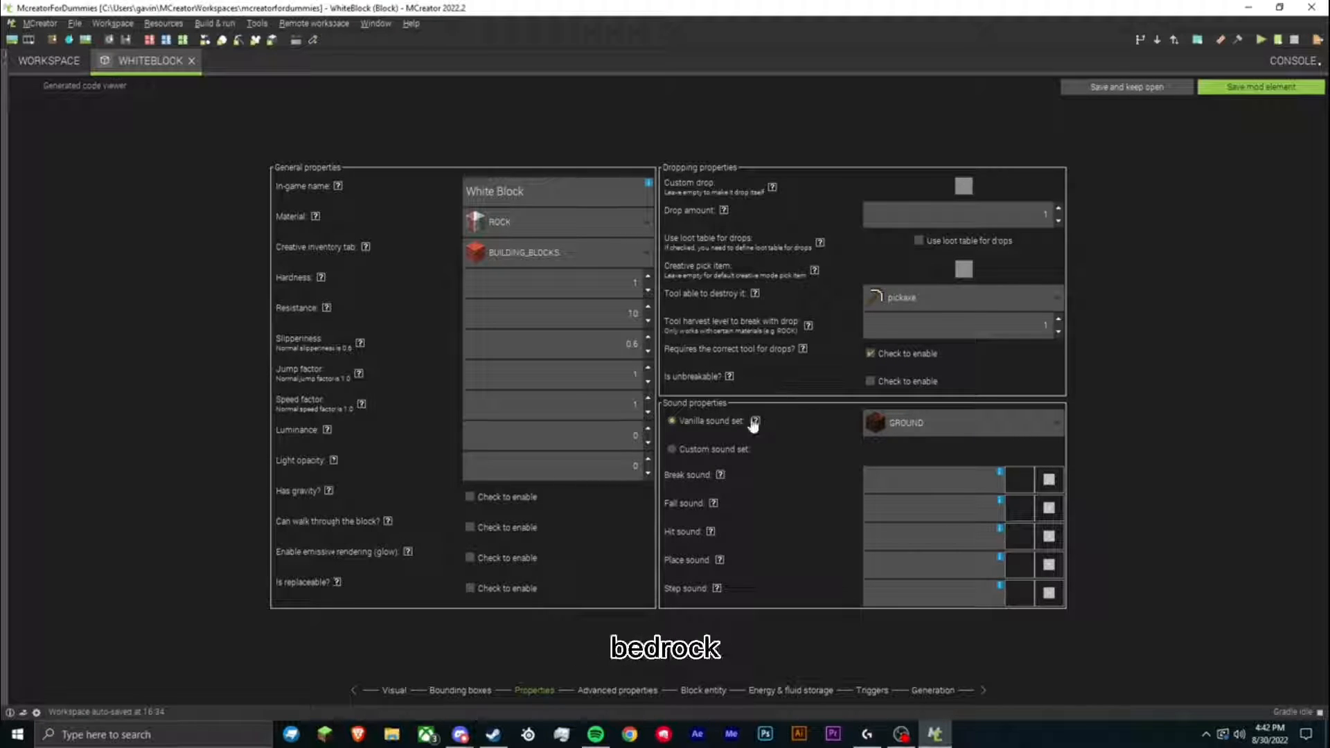
Browse the vanilla sound sets and set the block's sound set to METAL.
left_click(878, 424)
left_click(816, 424)
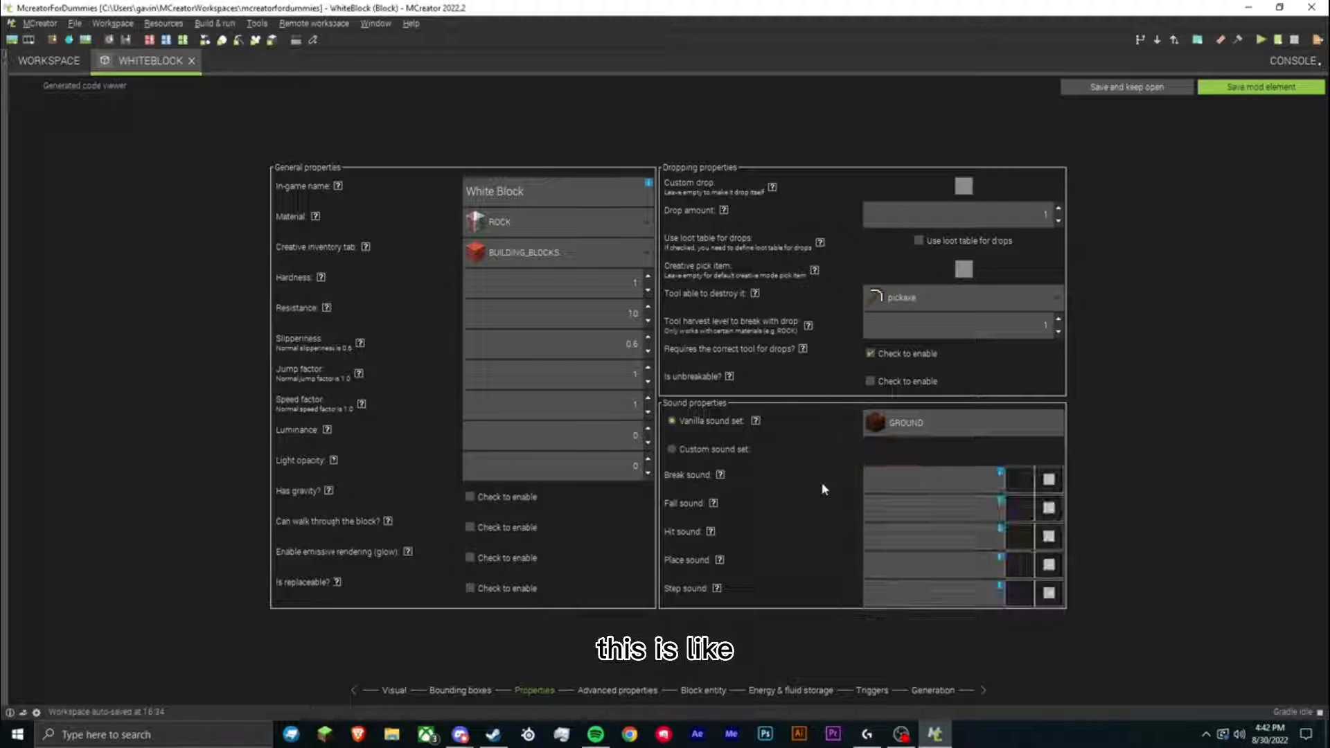
left_click(908, 432)
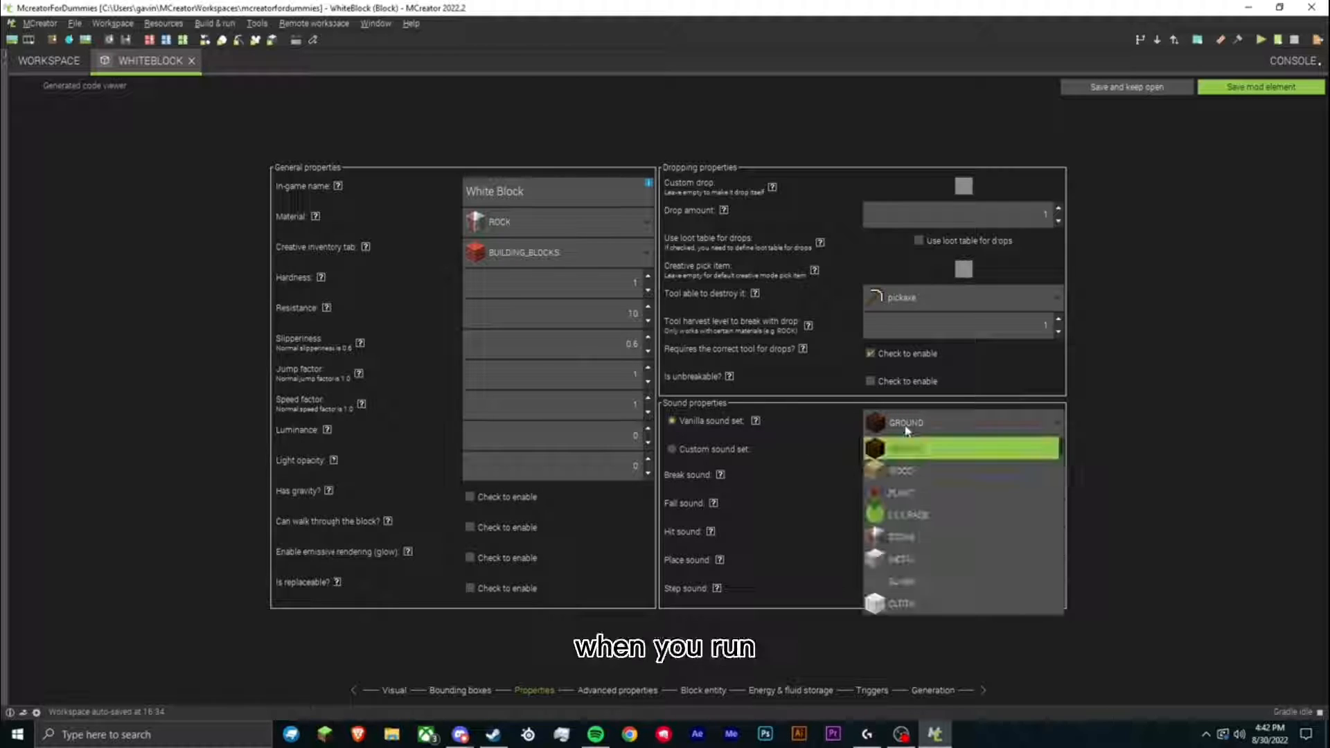
left_click(905, 425)
left_click(901, 424)
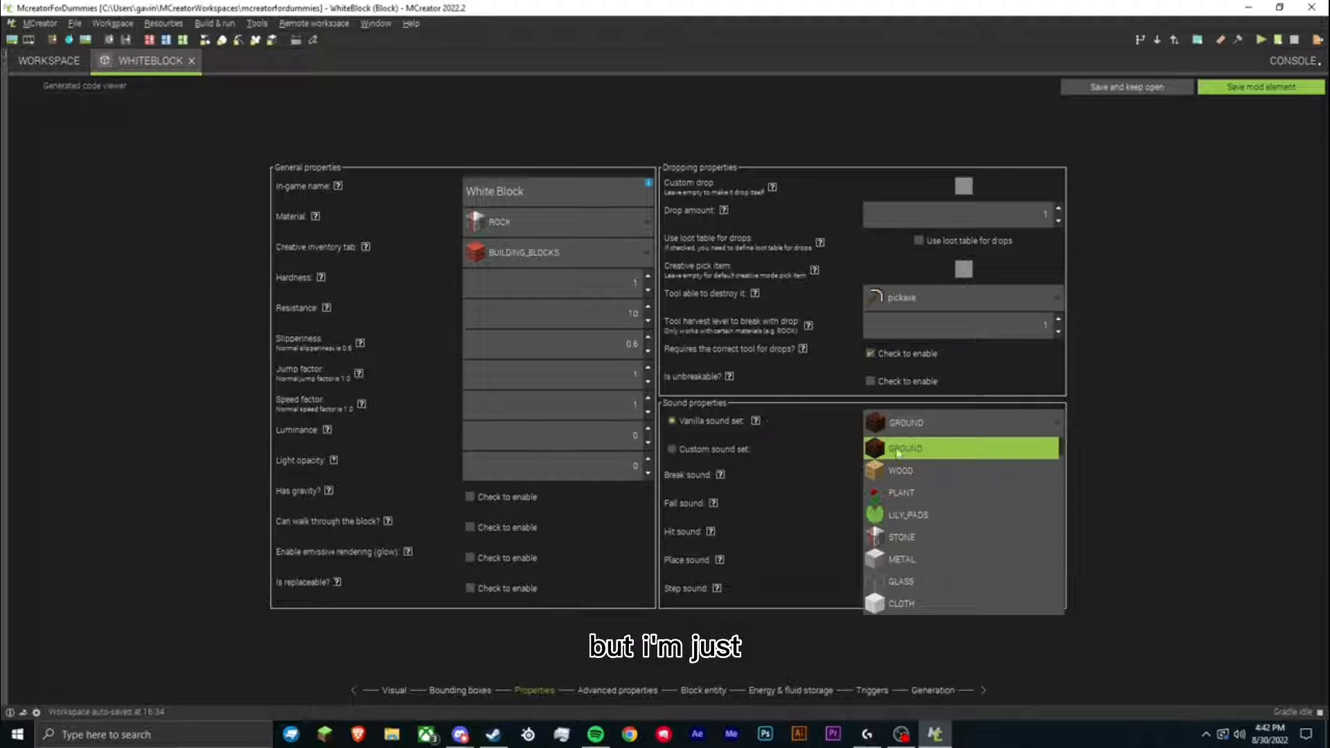
left_click(910, 544)
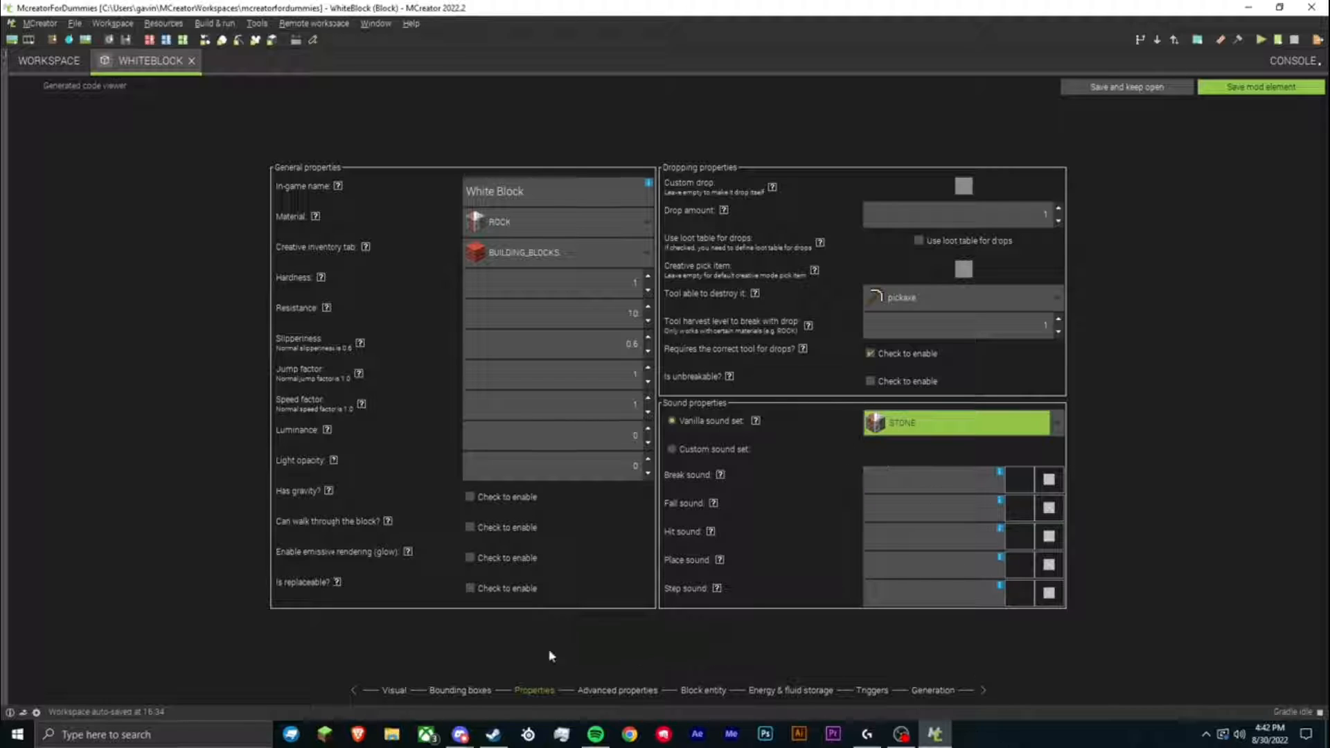
left_click(906, 426)
left_click(935, 559)
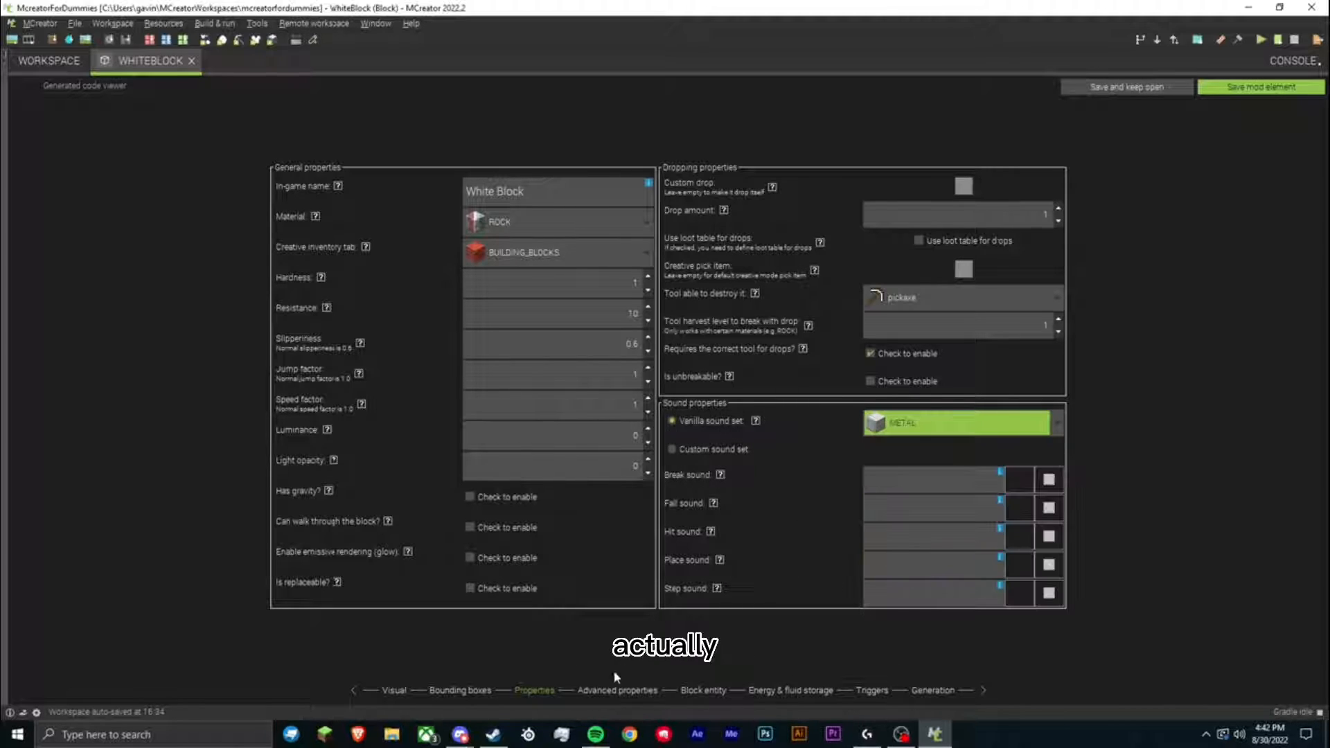
Look through the block's advanced properties, including map color, ladder behavior and the flammability help text, keeping the default values.
left_click(617, 691)
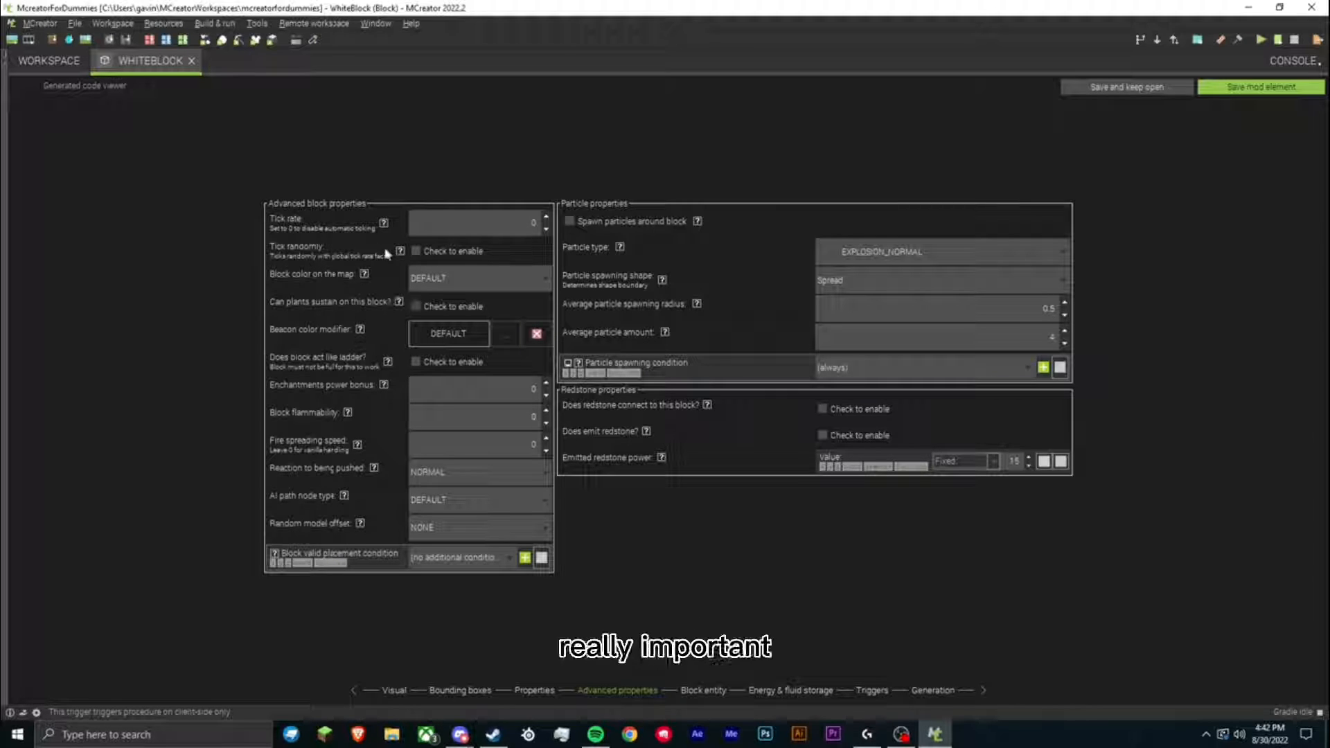
left_click(458, 278)
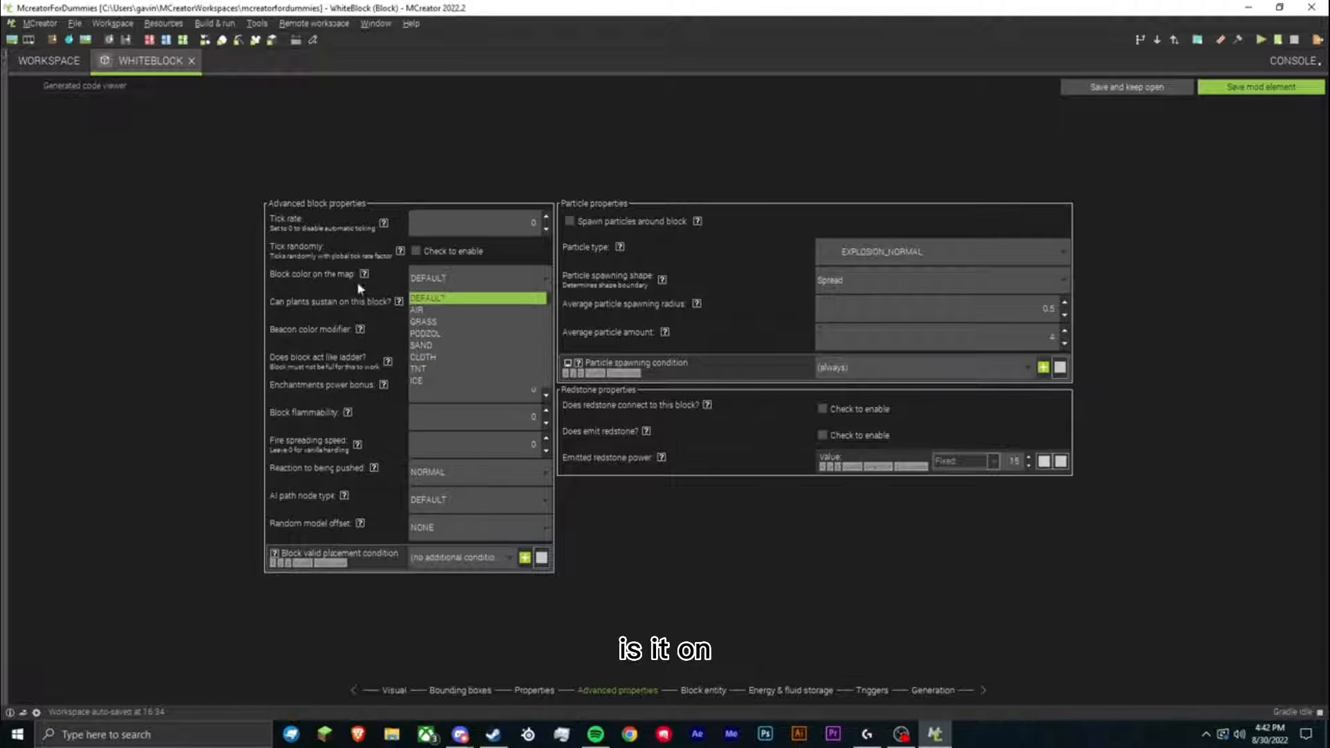
left_click(499, 298)
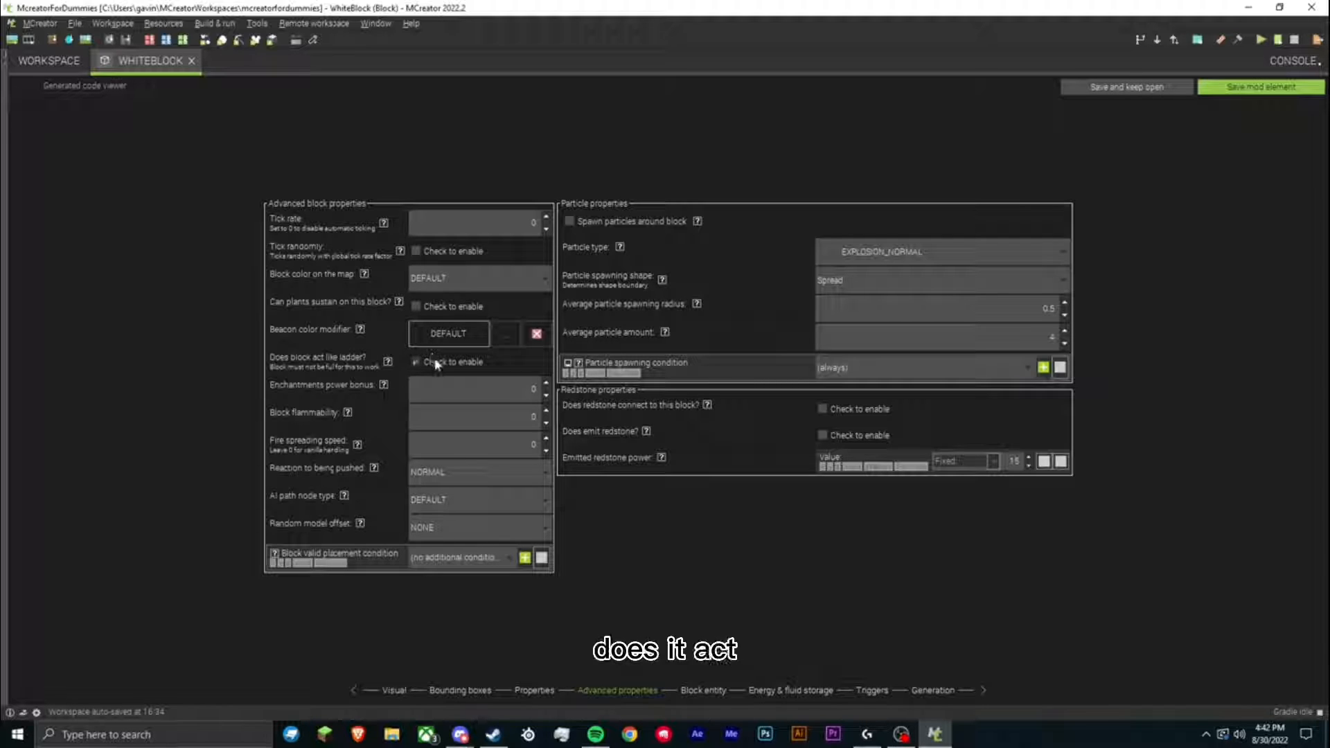
double_click(478, 417)
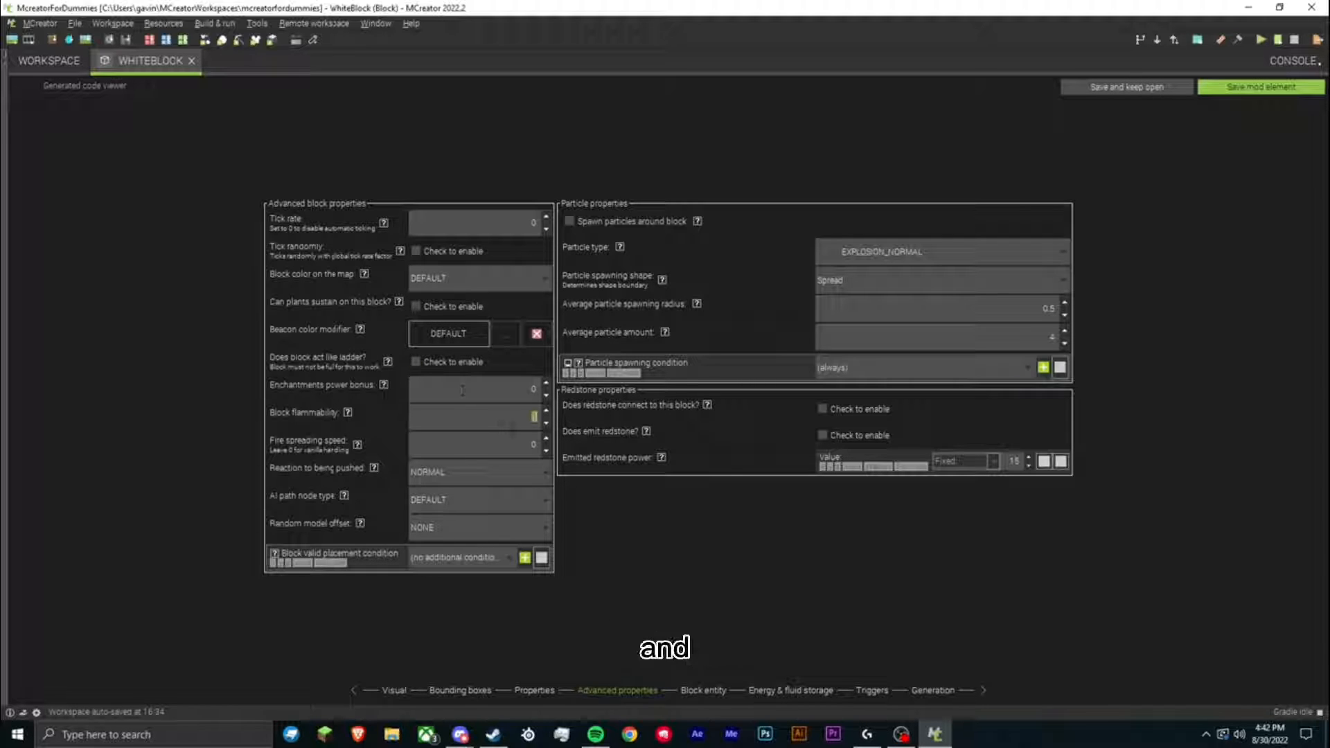
left_click(347, 415)
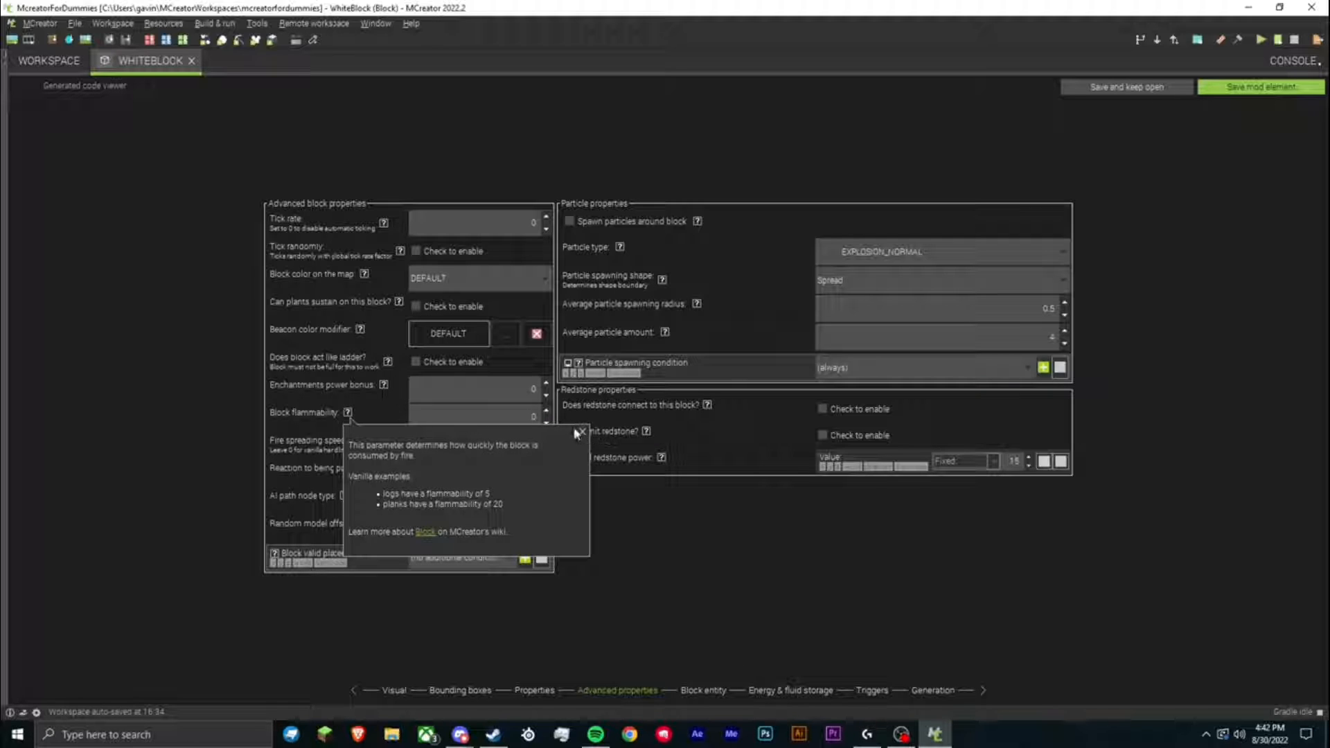
left_click(582, 491)
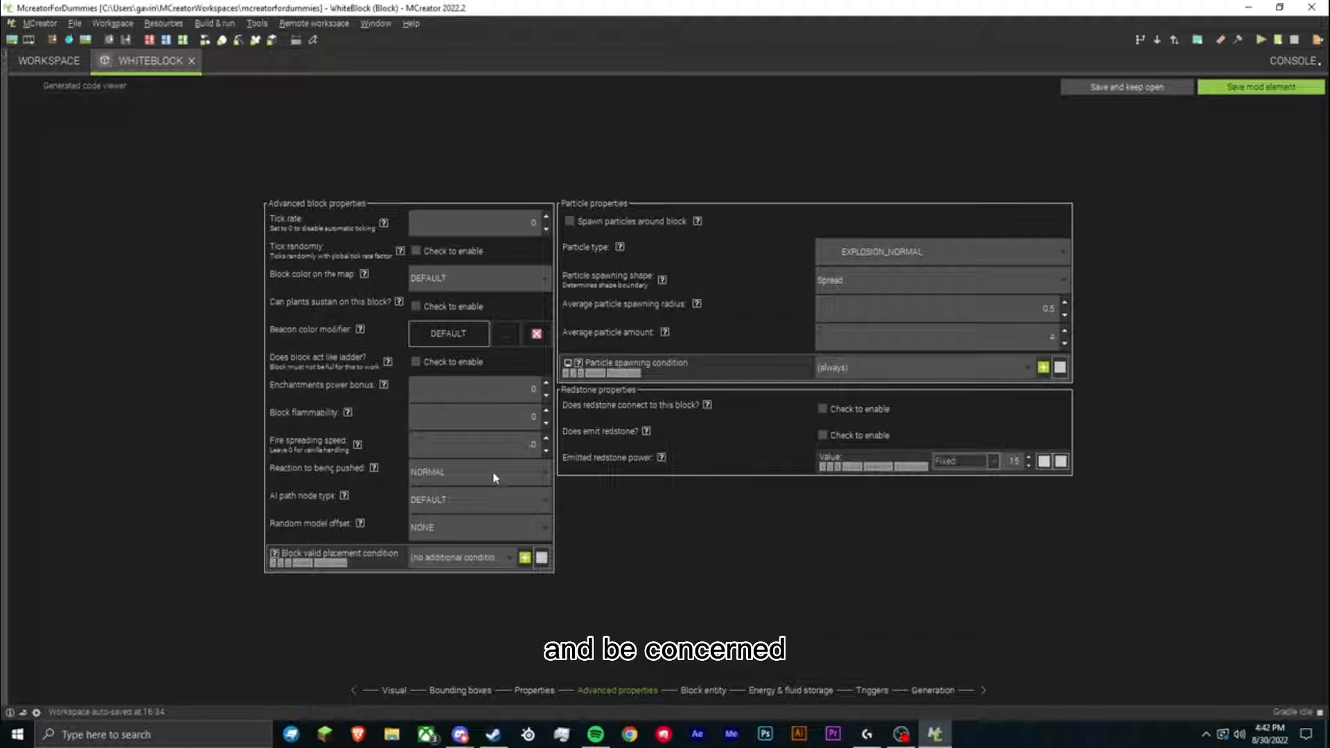
Look through the block entity and energy and fluid storage settings, and show the block's triggers.
left_click(706, 692)
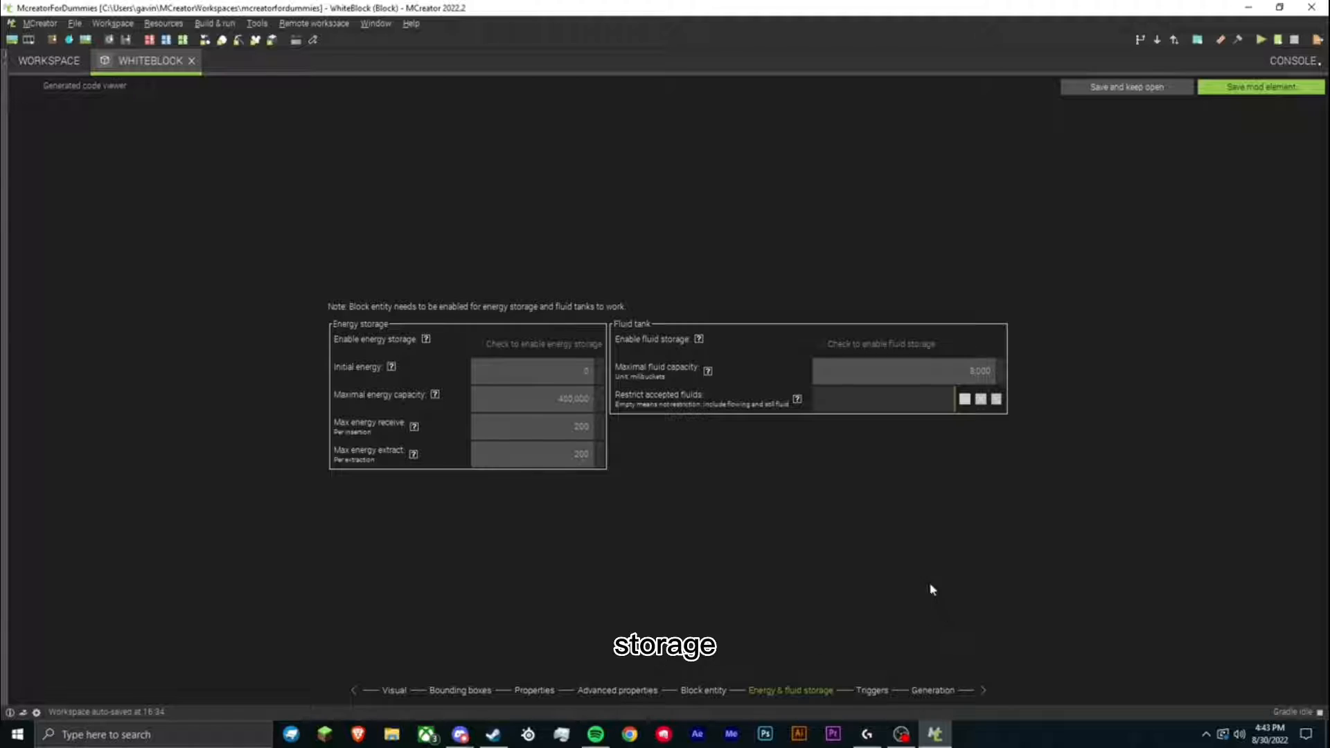
left_click(700, 693)
left_click(653, 693)
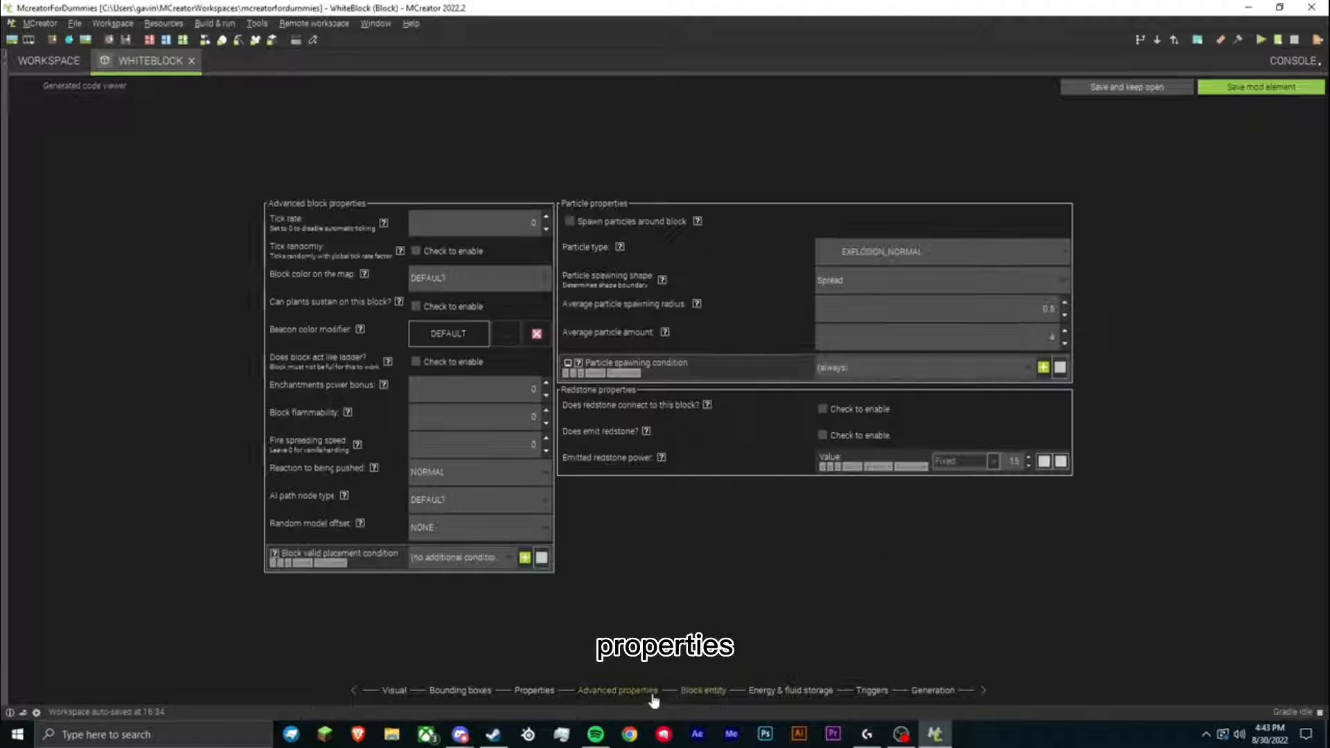
left_click(711, 692)
left_click(760, 691)
left_click(654, 691)
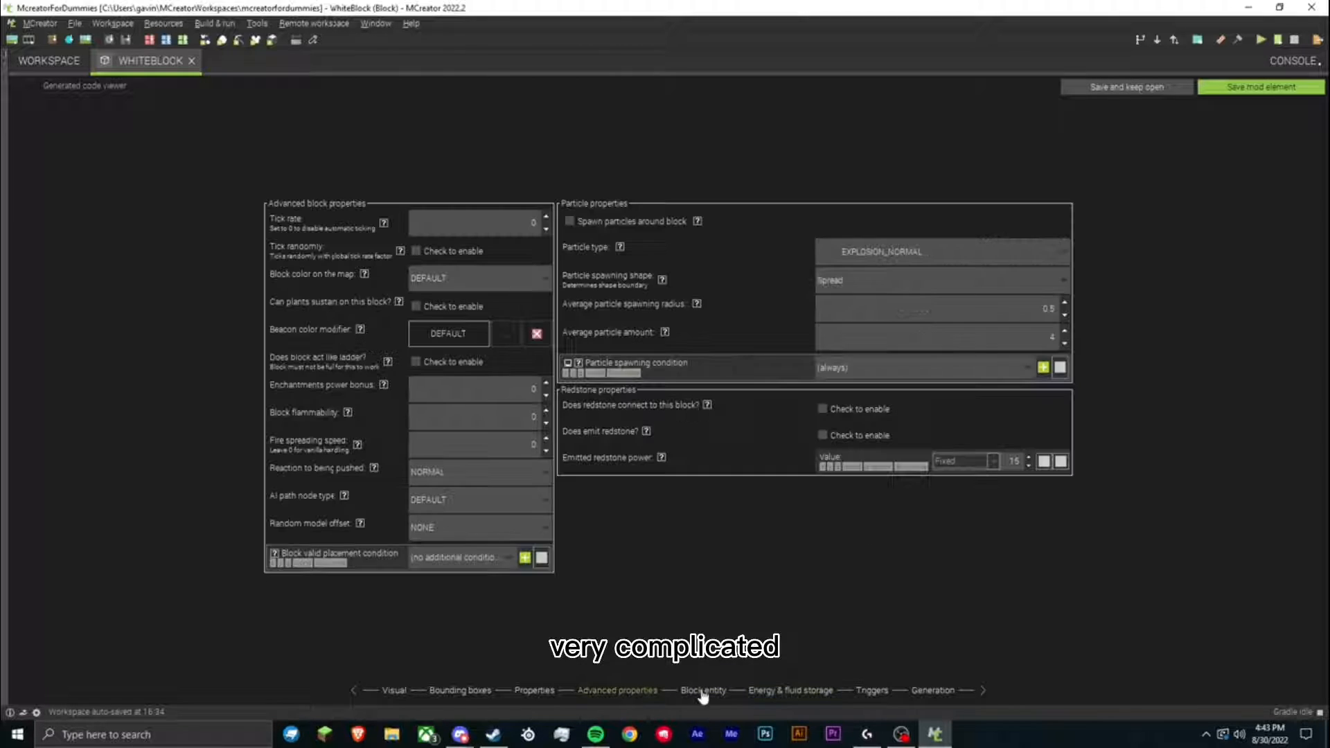
double_click(702, 693)
left_click(640, 692)
left_click(789, 692)
left_click(871, 691)
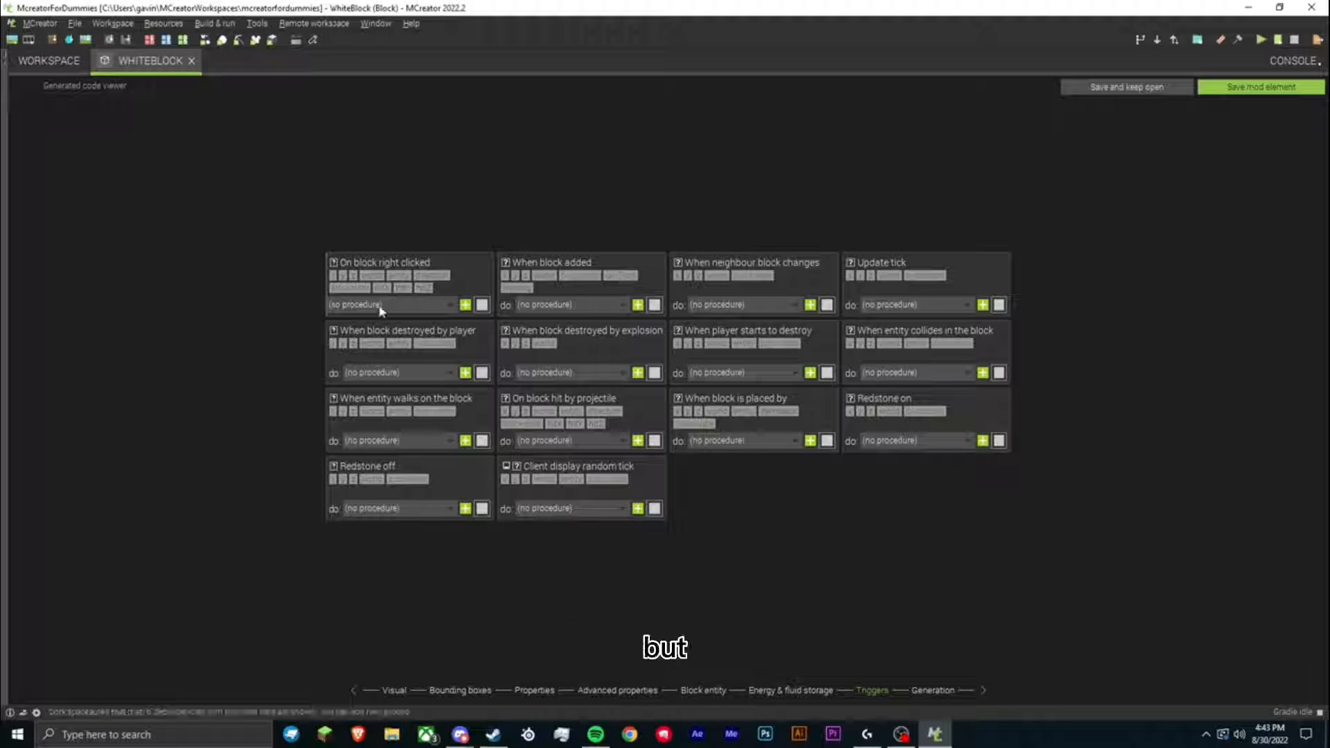
Create a procedure for the block's right-click trigger with a Spawn item/gem block at x, y, z, and choose a green item to spawn.
left_click(465, 305)
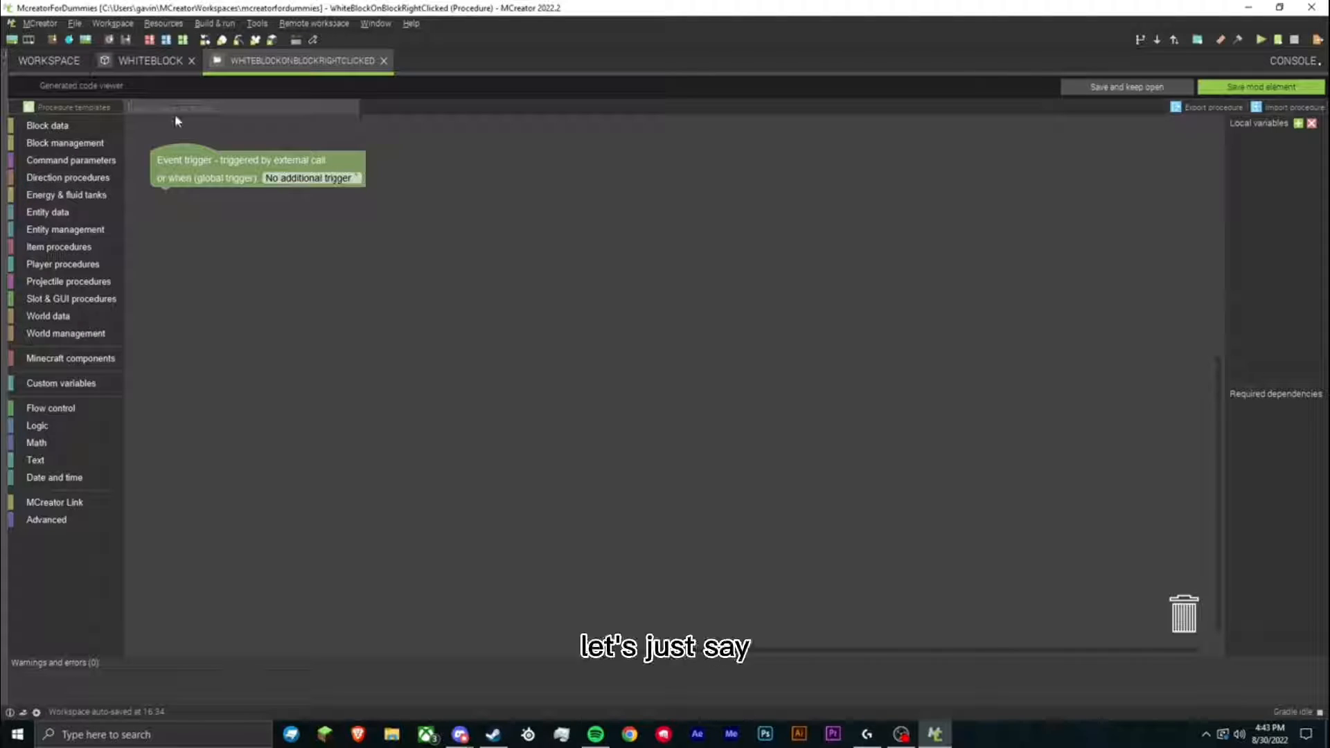
type("gem")
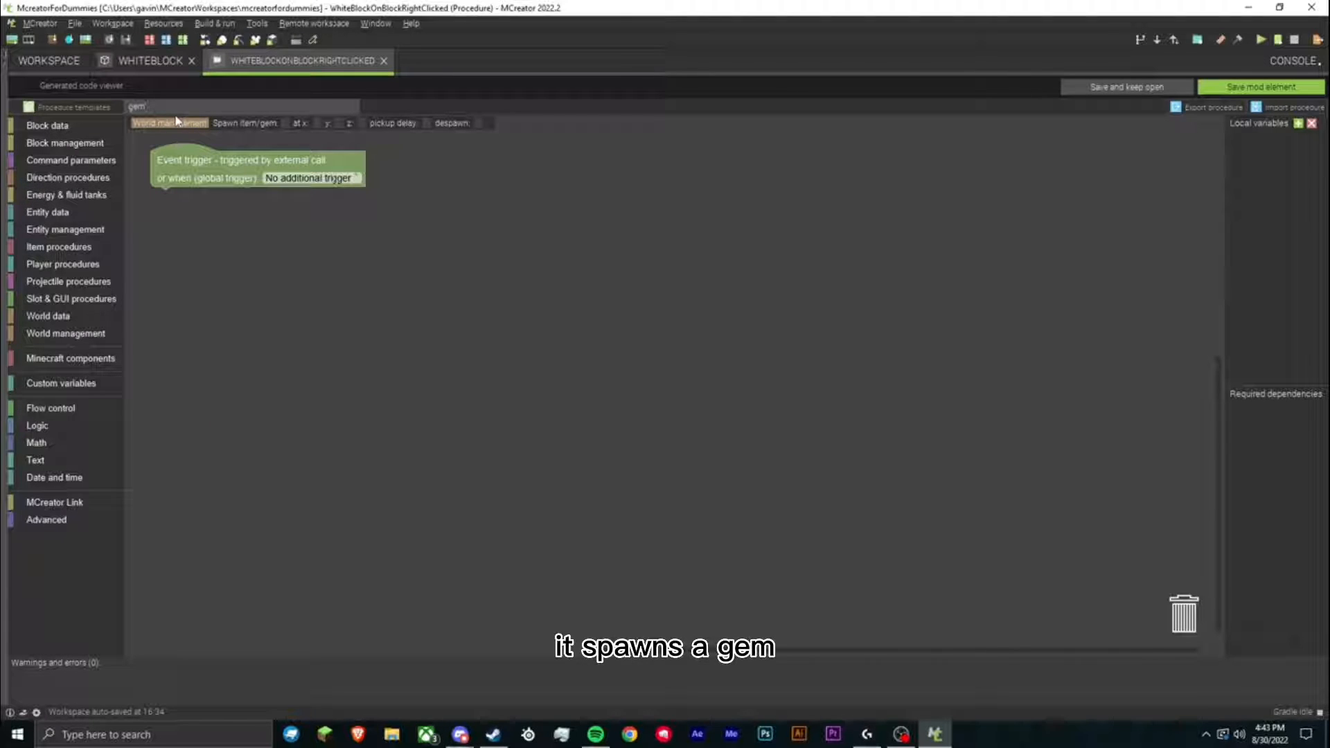
left_click(181, 124)
left_click_drag(218, 211, 220, 202)
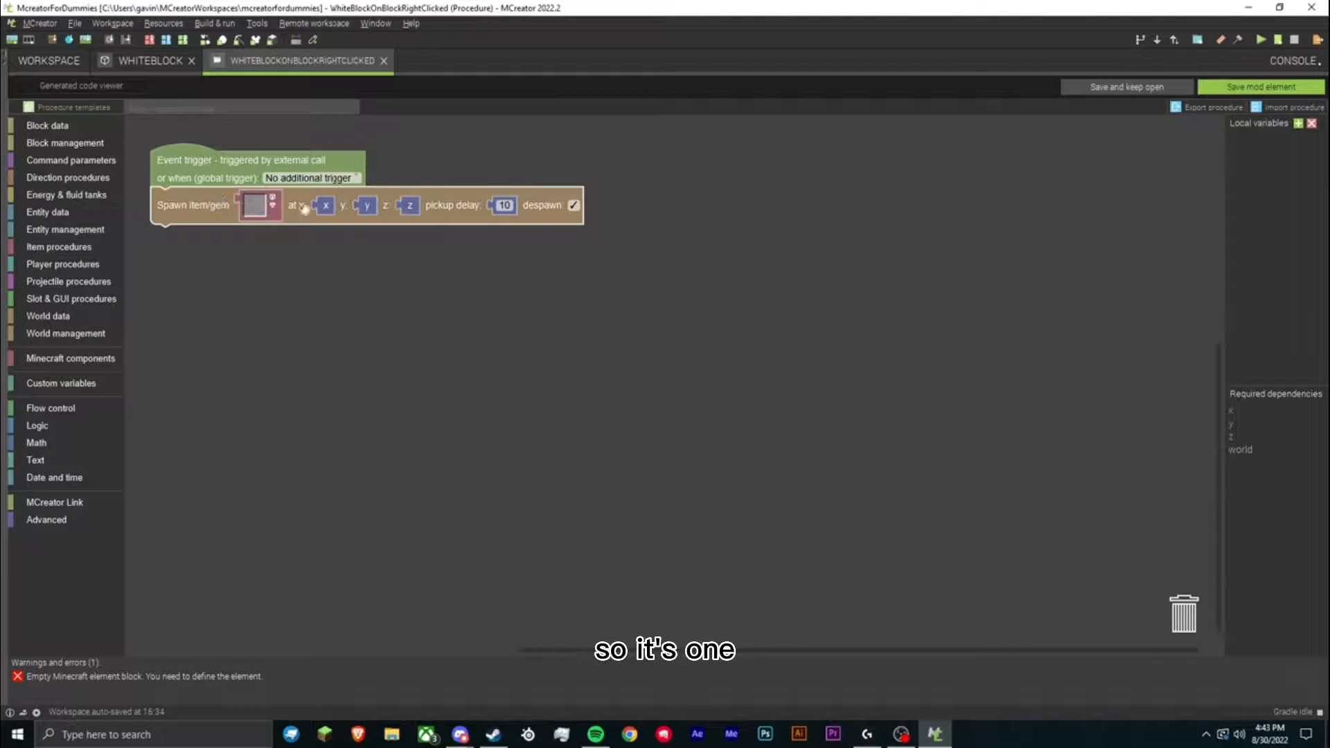
left_click(255, 205)
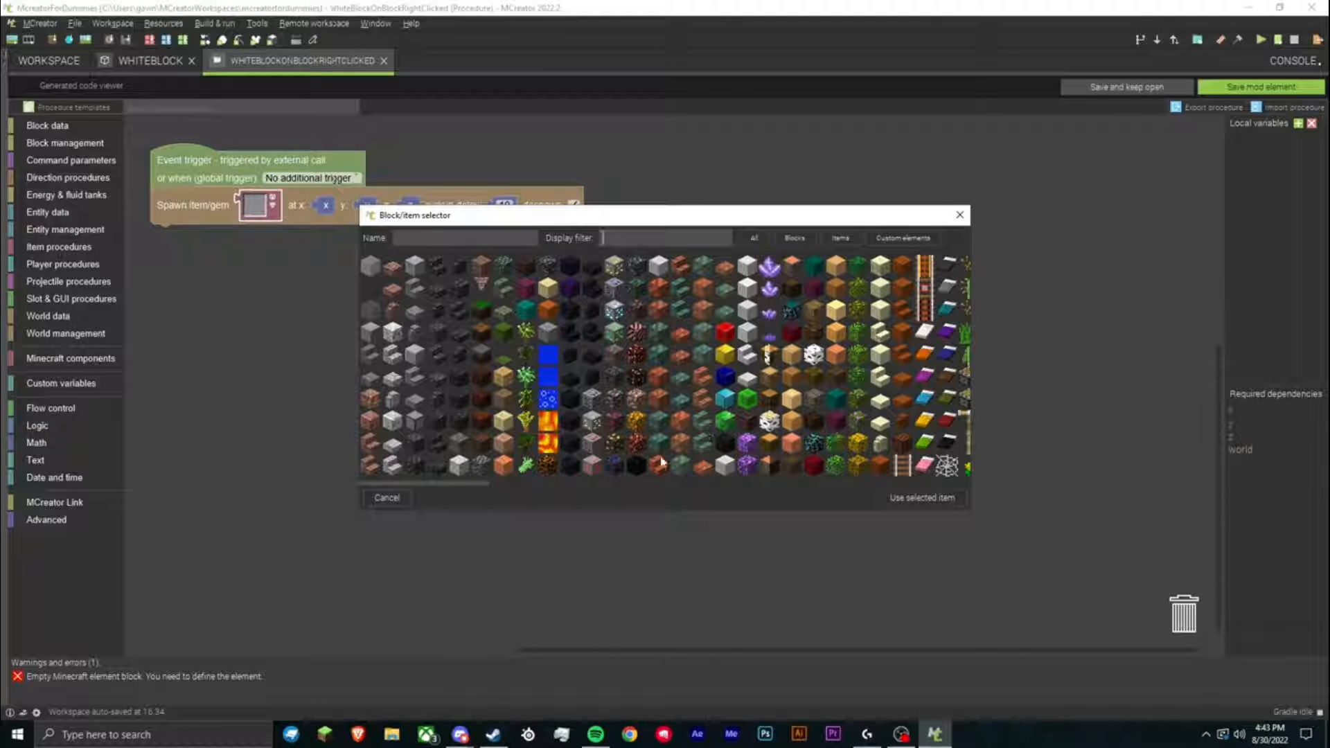
double_click(525, 464)
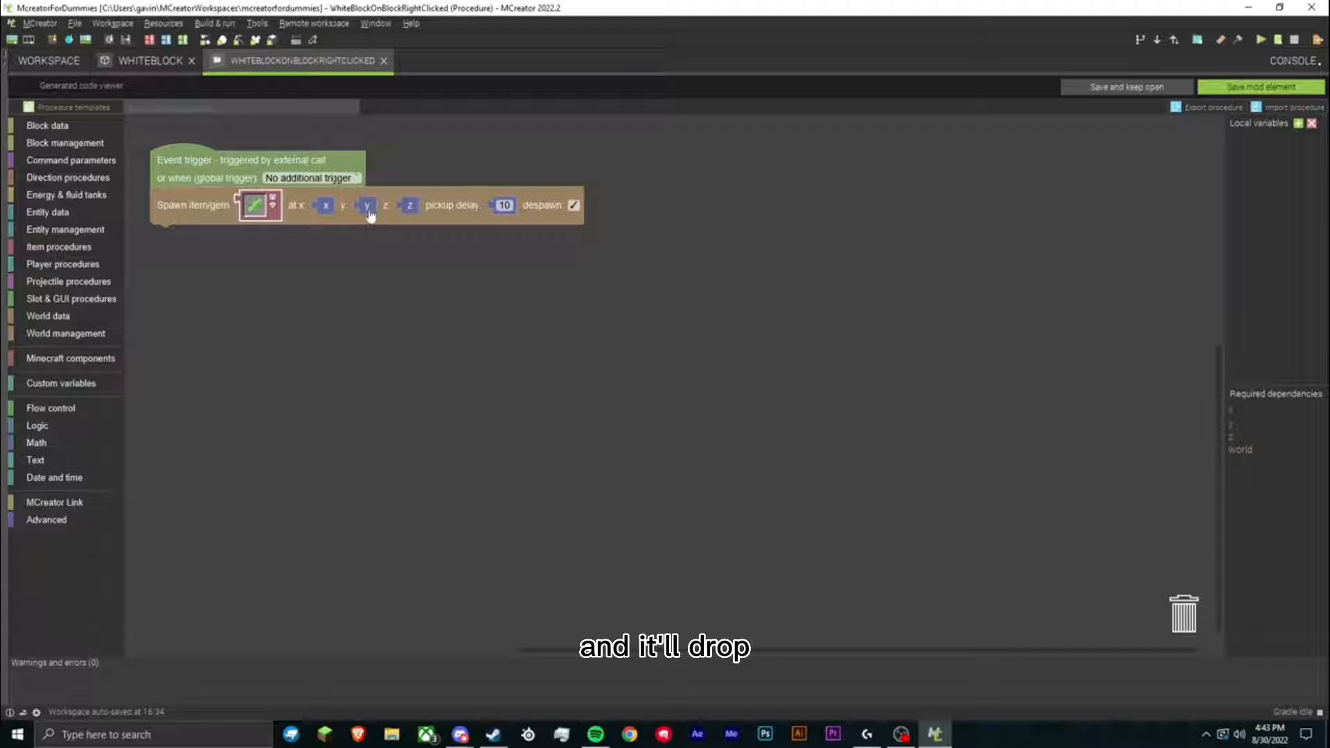
Save the right-click procedure, show the WhiteBlock's generation settings without changing them, and save the block element.
left_click(1230, 88)
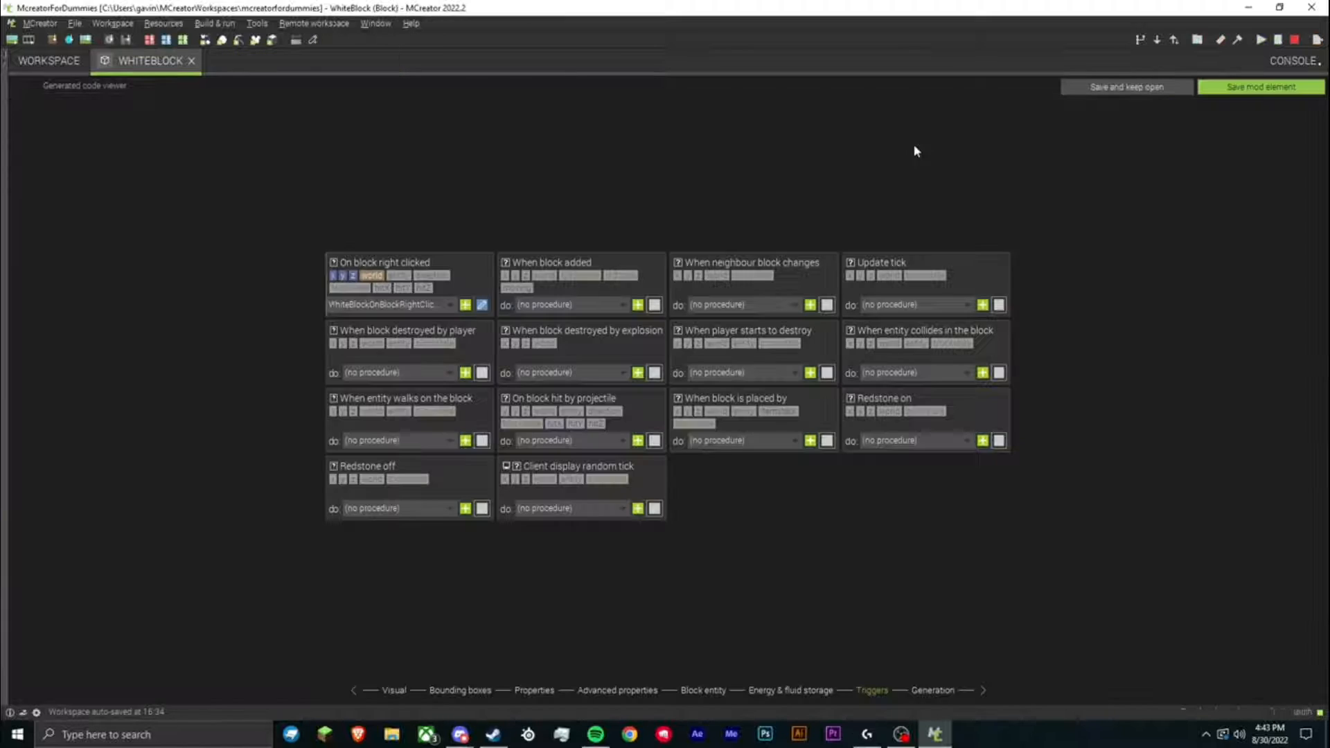
left_click(933, 689)
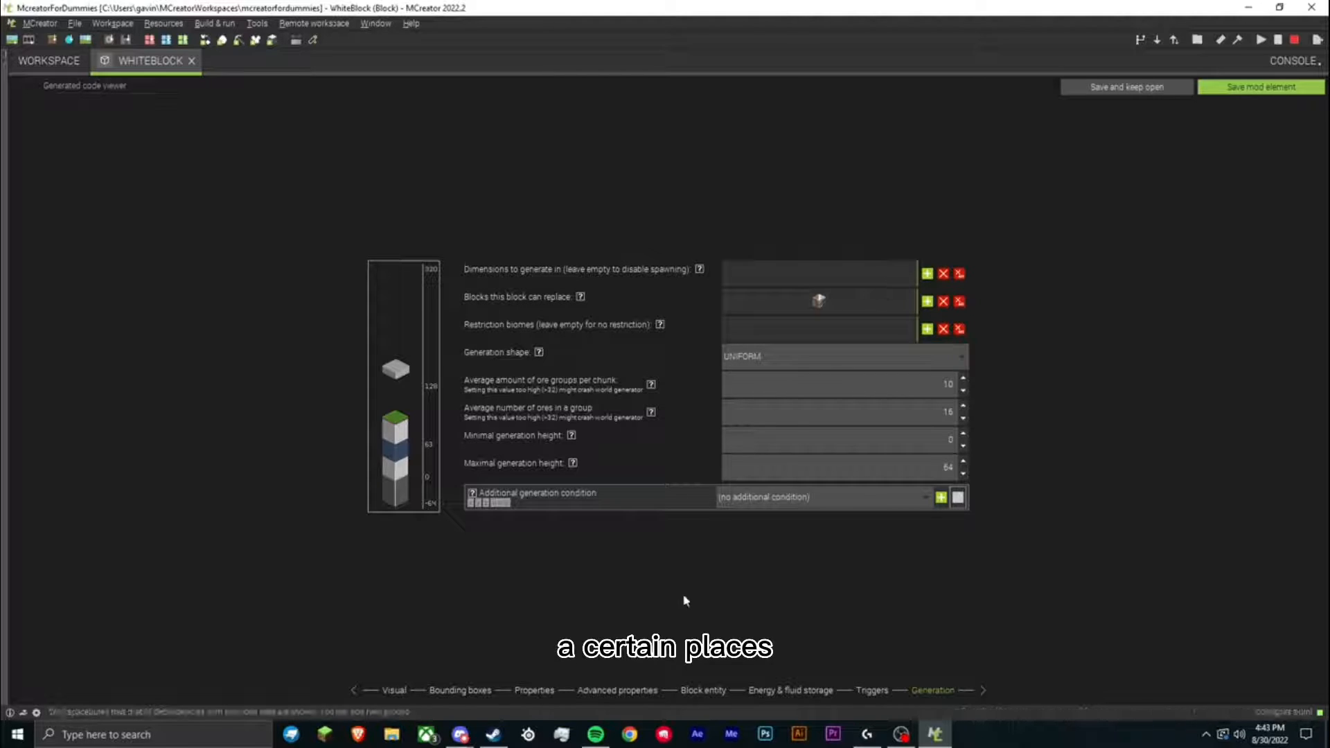
left_click(1261, 88)
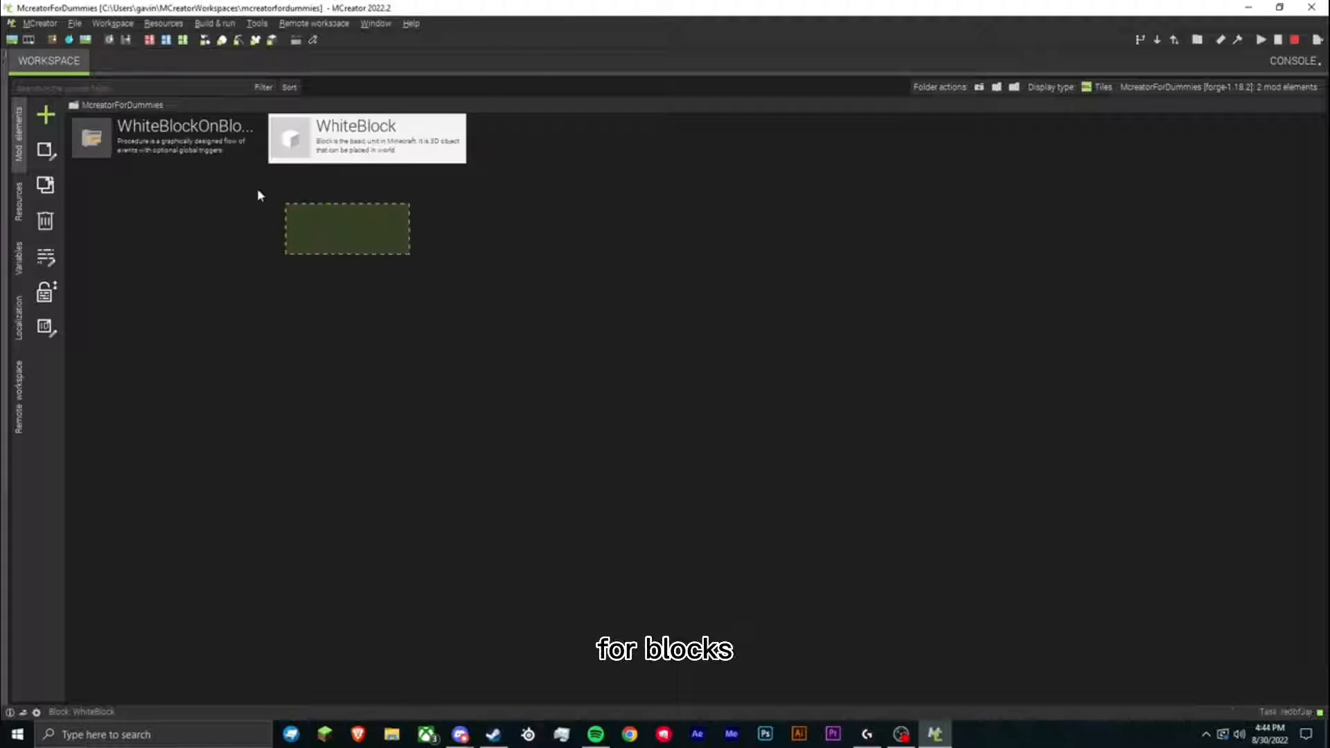
Create a workspace folder named Block and move the WhiteBlock element and its procedure into it.
left_click(981, 90)
type("Bock")
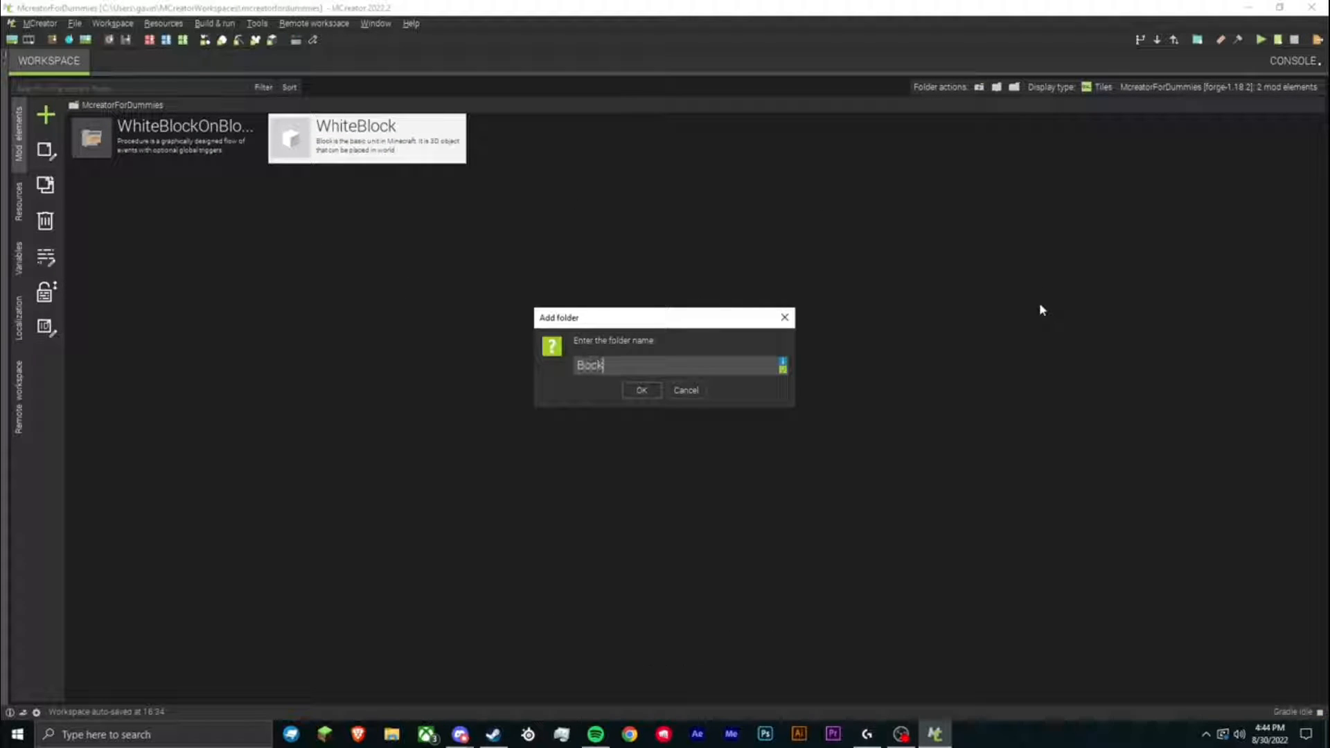
key("BackSpace")
key("BackSpace")
key("BackSpace")
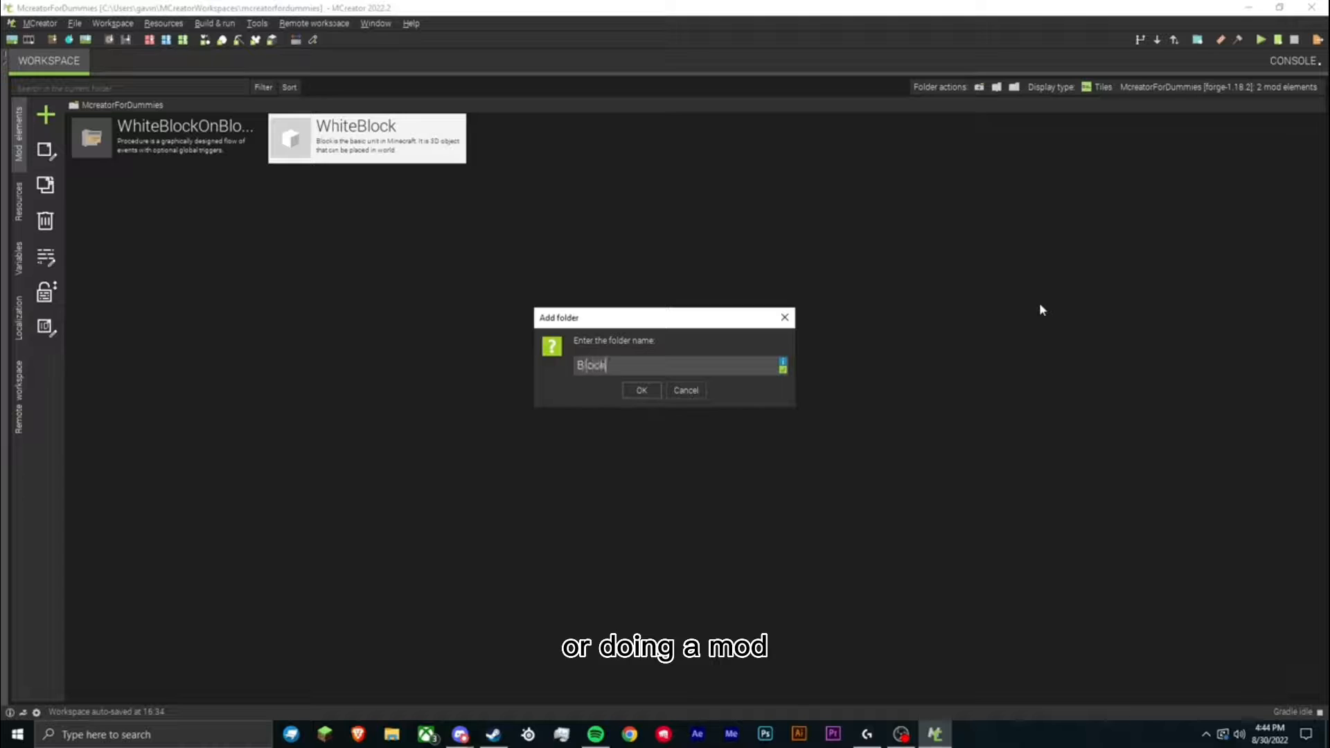
left_click(633, 392)
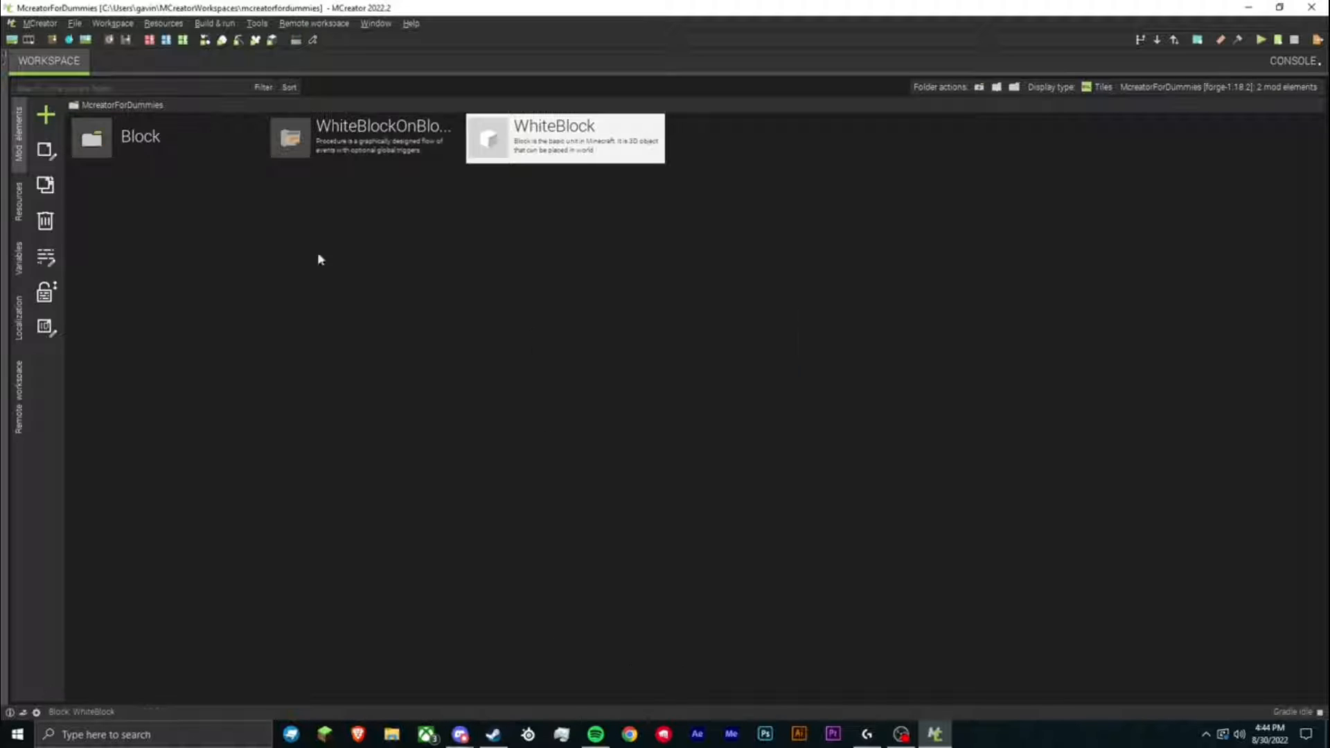
left_click_drag(323, 149, 176, 160)
left_click_drag(326, 154, 204, 159)
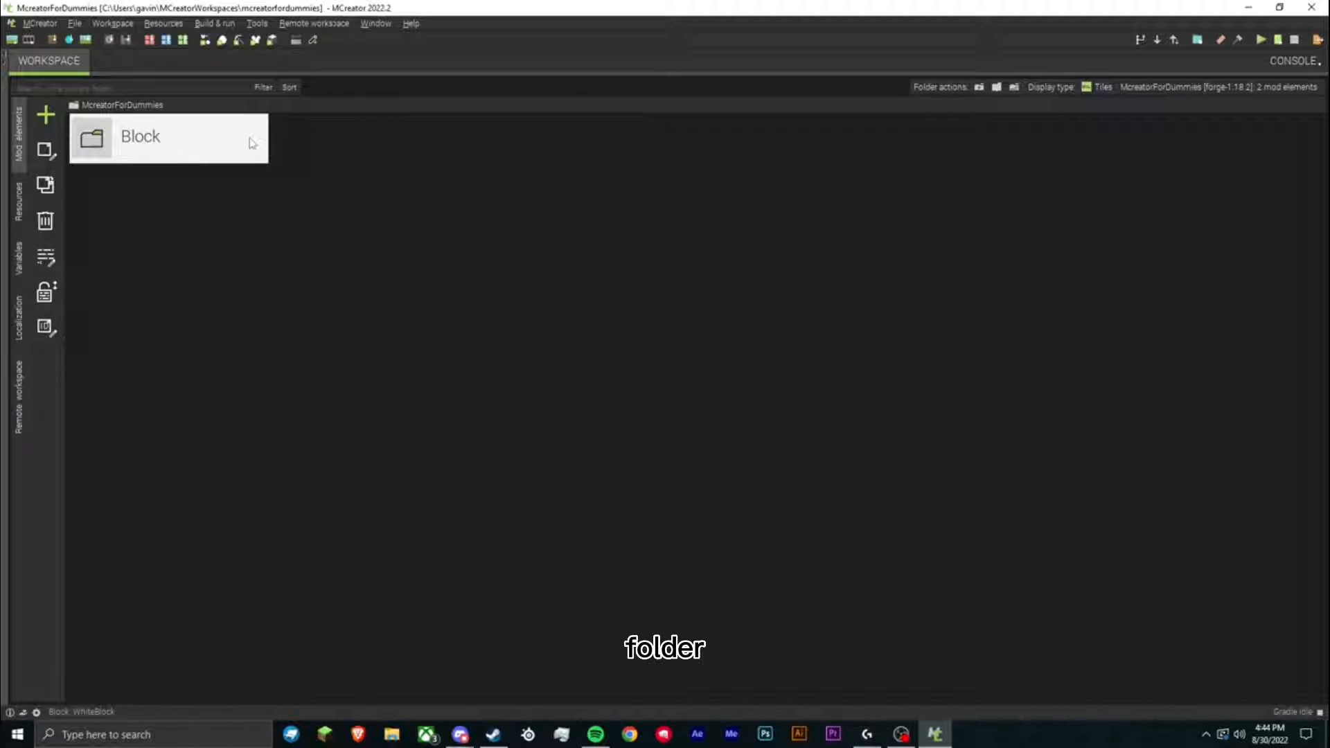
Create a subfolder named White Block inside the Block folder.
double_click(170, 139)
left_click(978, 87)
type("P")
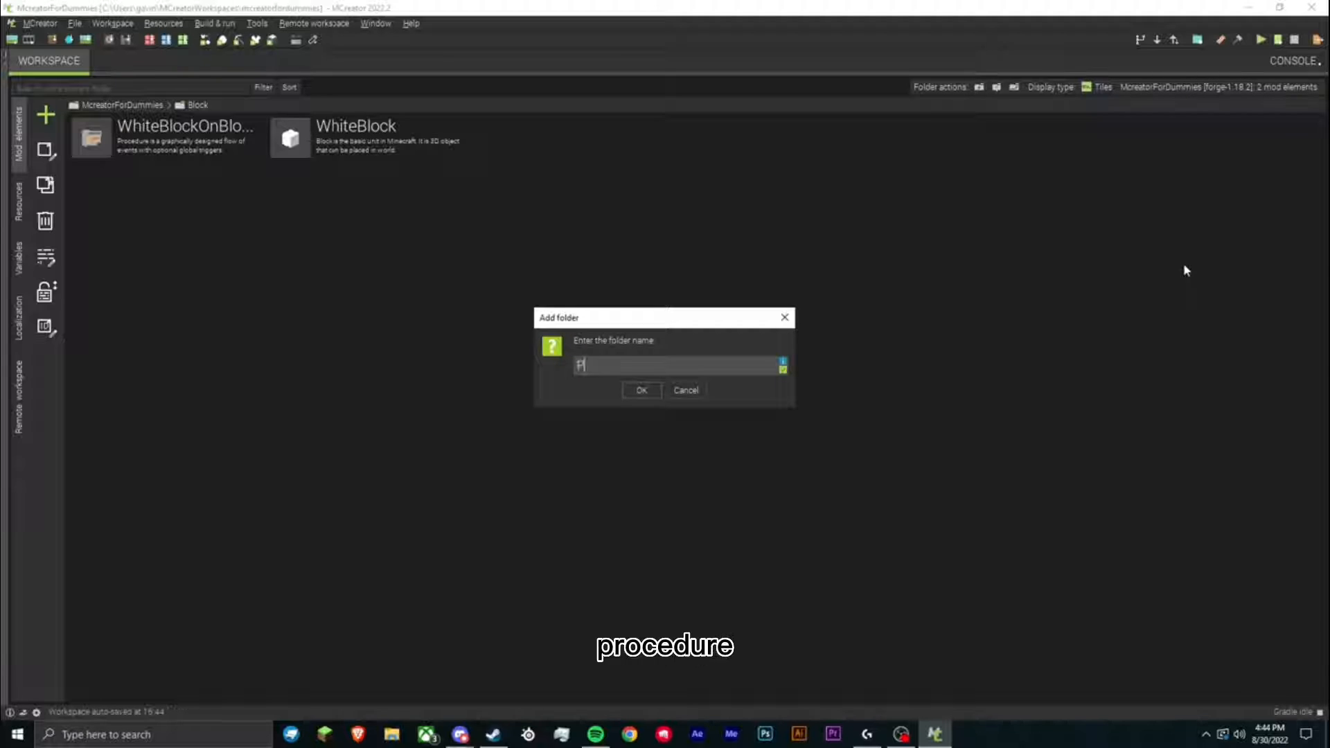
key("BackSpace")
key("BackSpace")
key("BackSpace")
type("White")
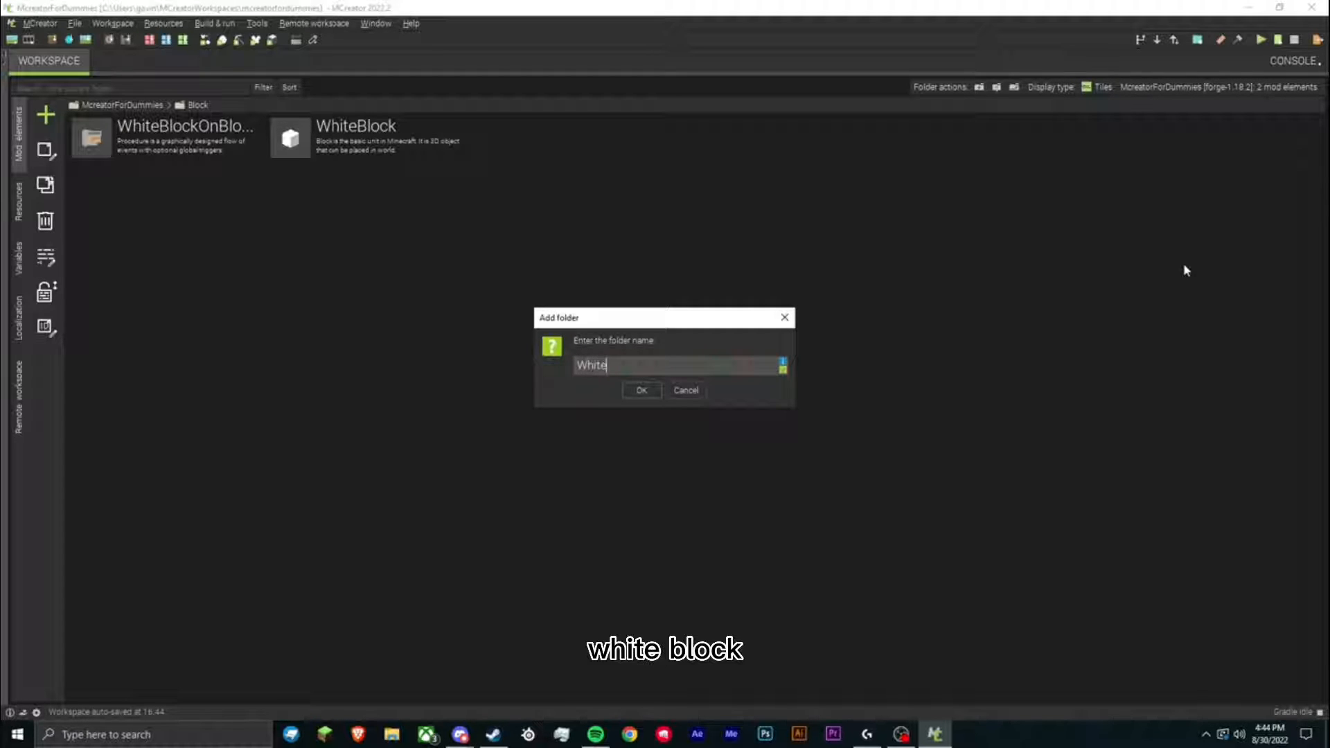
type(" Block")
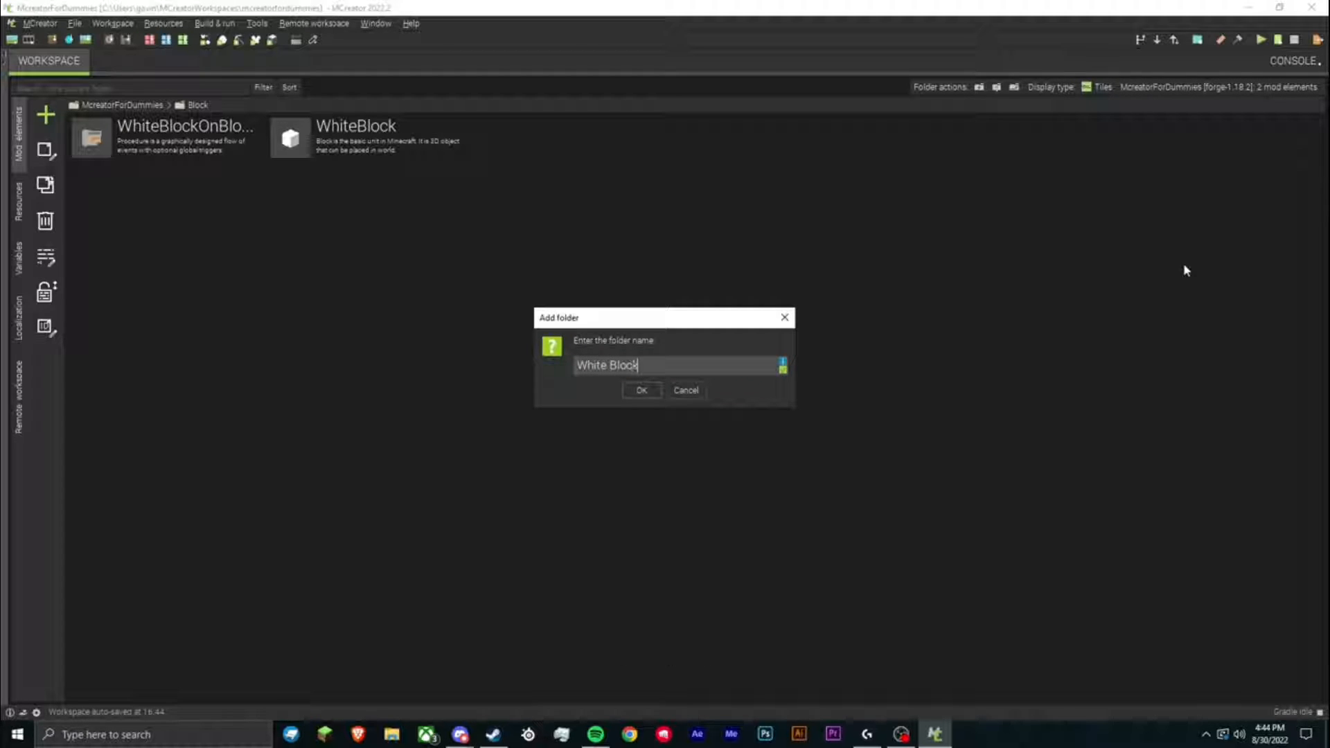
left_click(642, 389)
Move the WhiteBlock element and its procedure into the White Block subfolder and show the subfolder's contents.
left_click_drag(355, 144, 181, 142)
left_click_drag(406, 133, 212, 135)
double_click(220, 144)
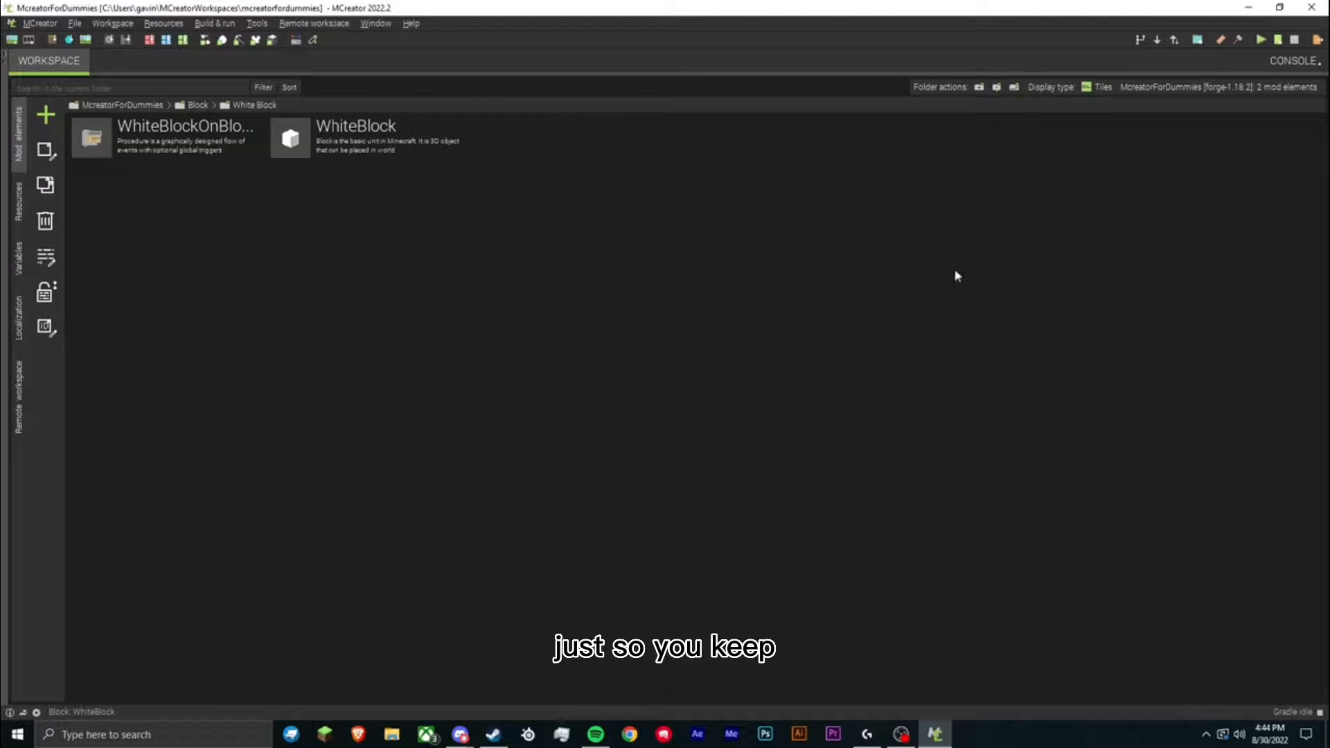
left_click(462, 153)
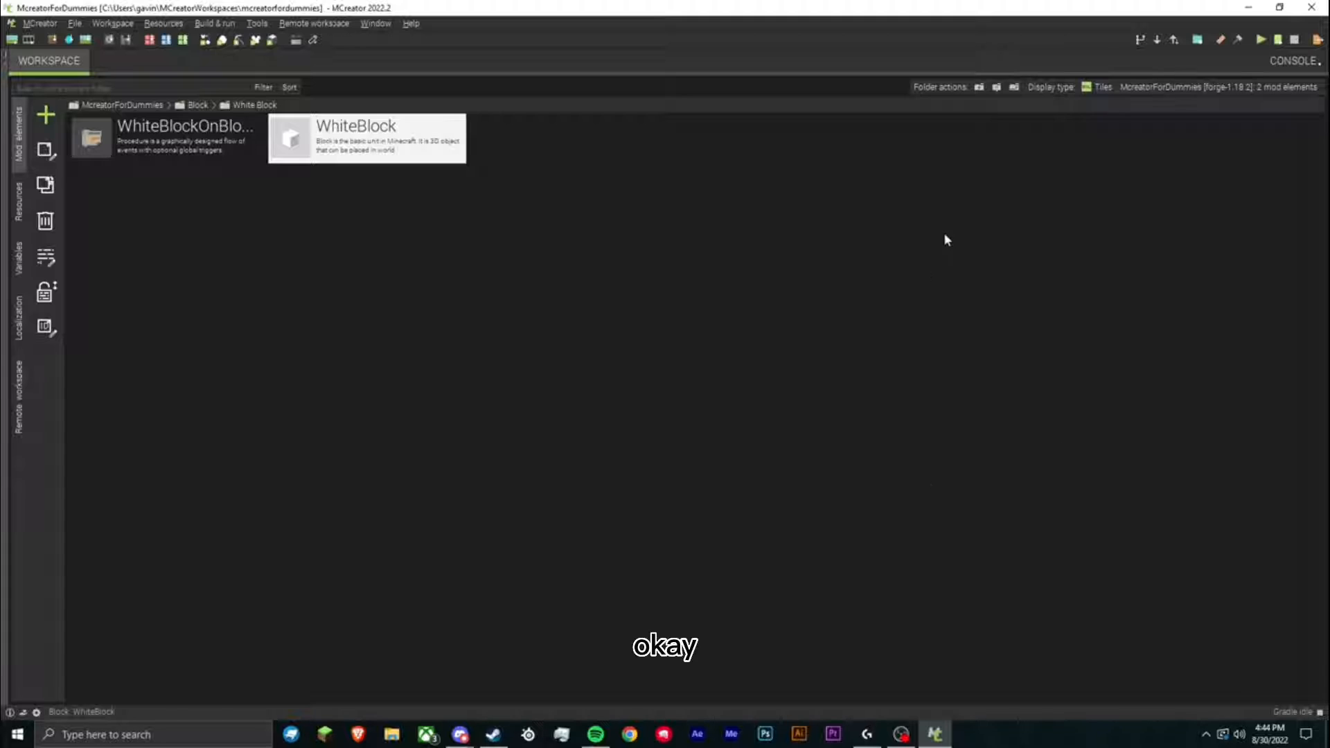
Run the Minecraft test client and put the White Block from the Building Blocks inventory into the first hotbar slot.
left_click(1262, 46)
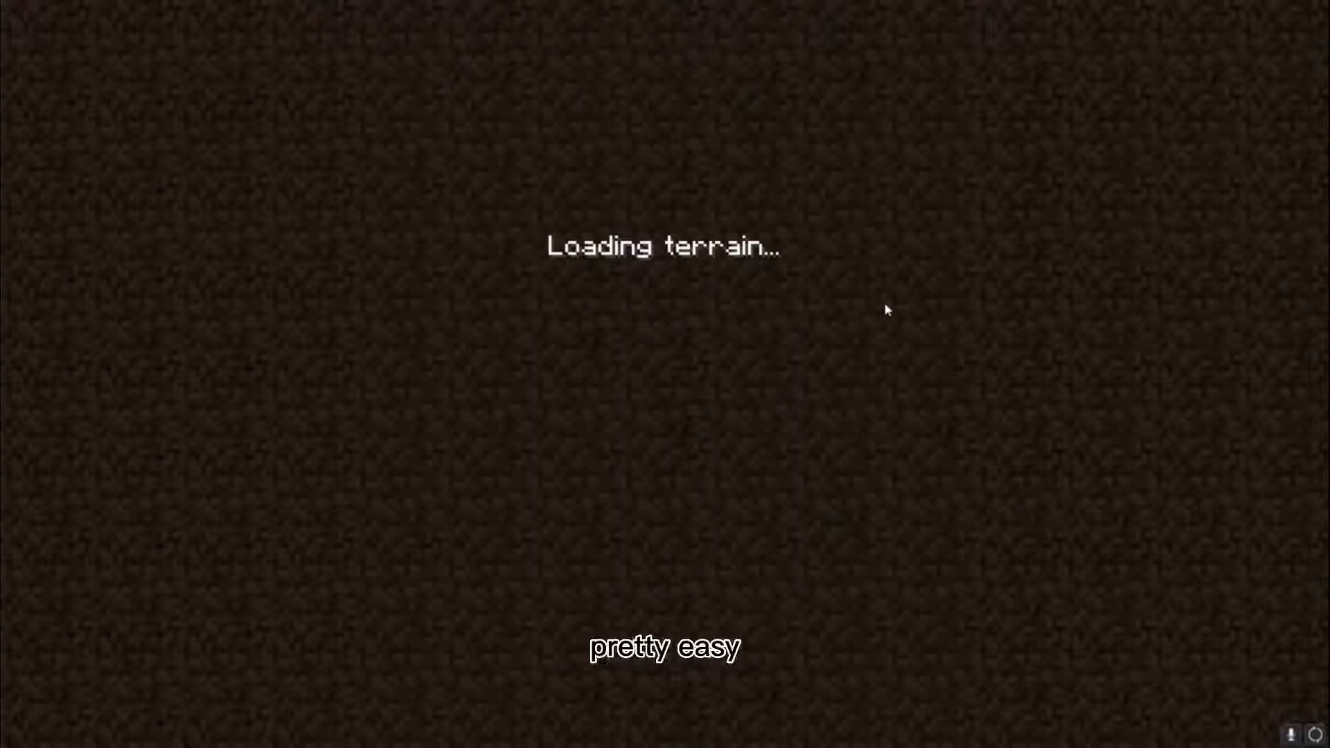
key("e")
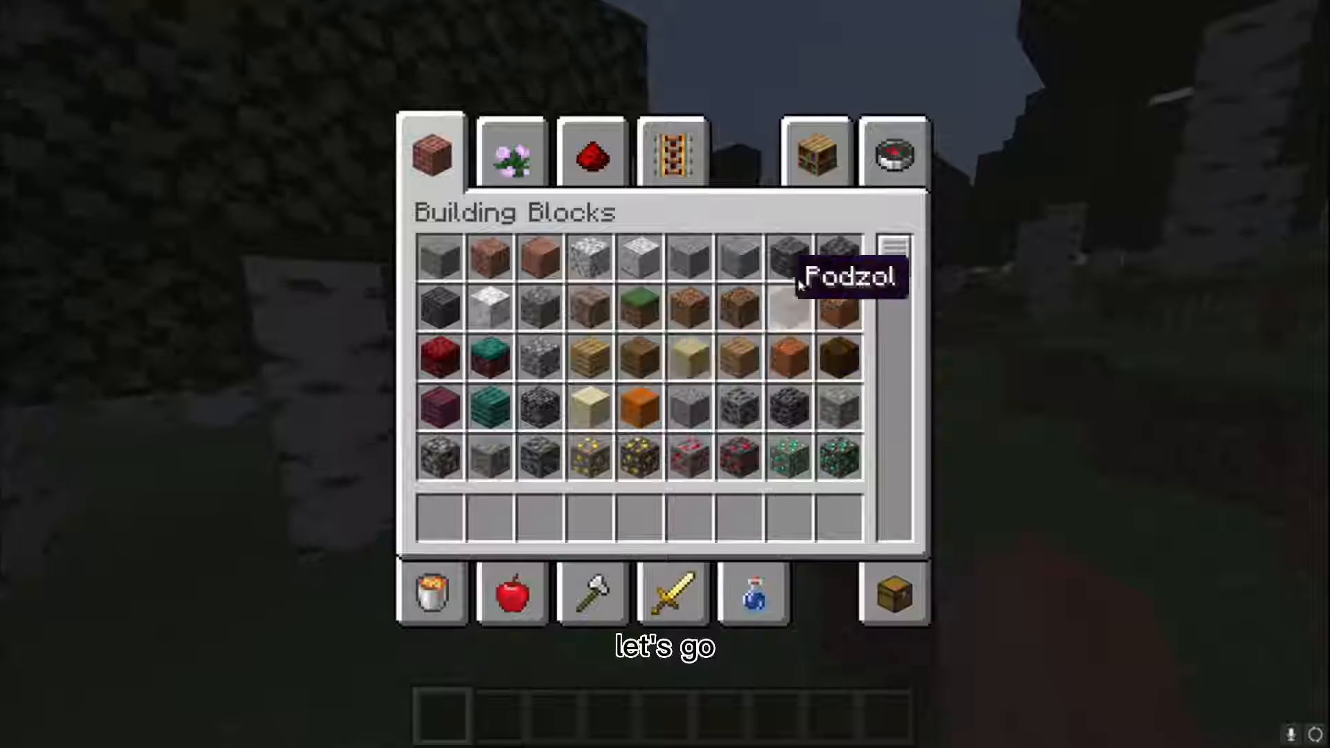
left_click(893, 157)
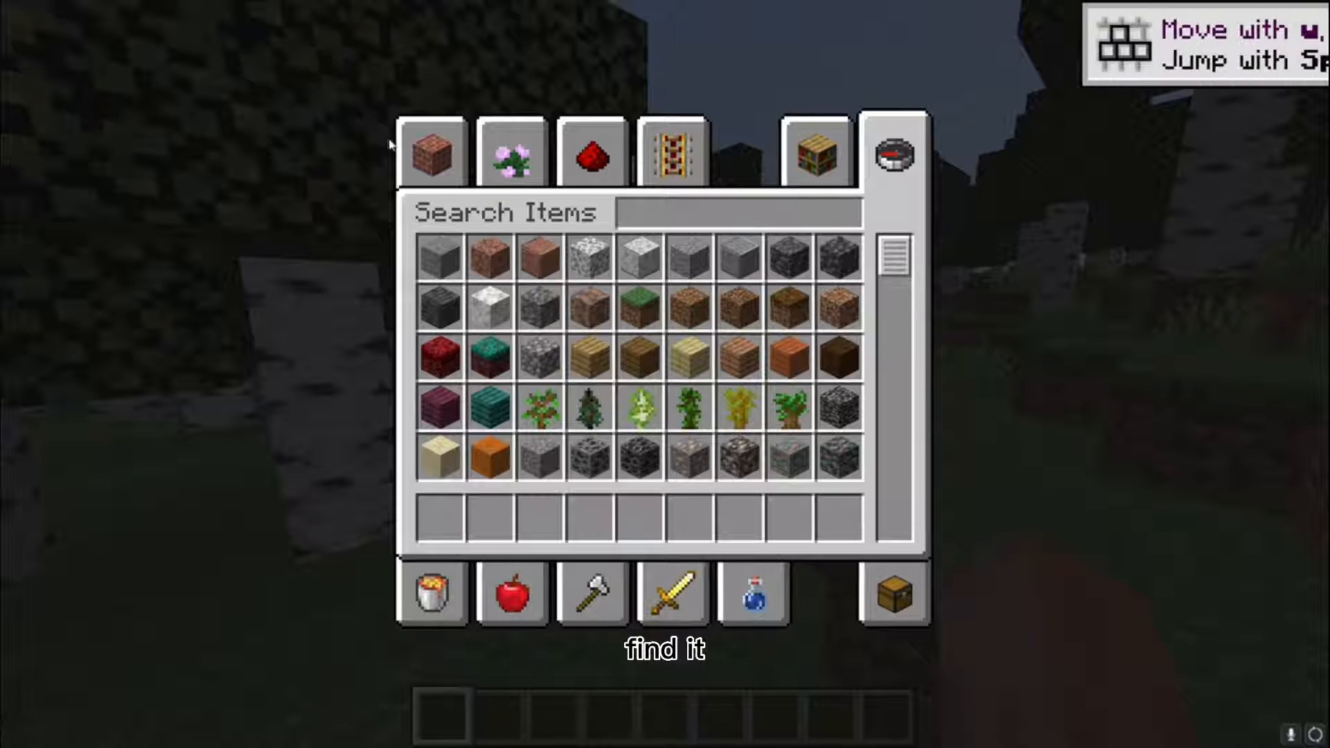
left_click(432, 151)
scroll(821, 389, "down", 15)
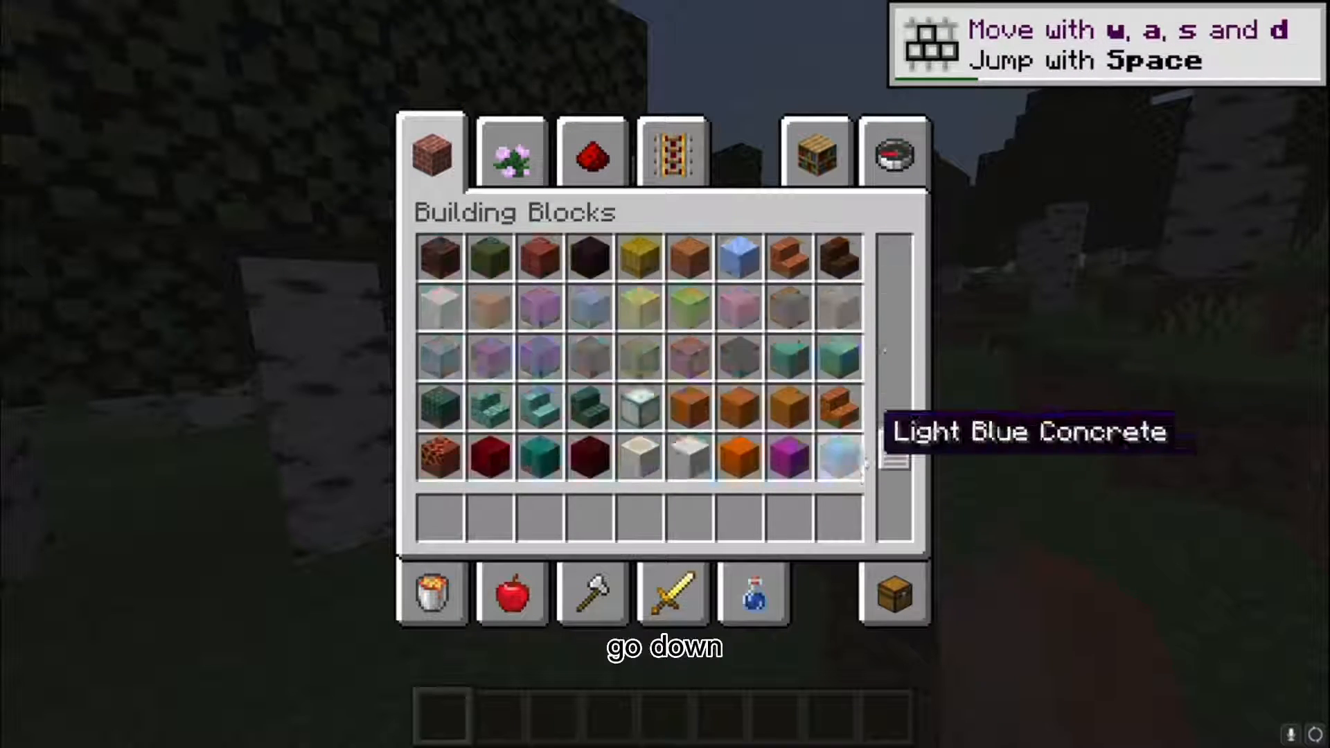
left_click(441, 518)
key("e")
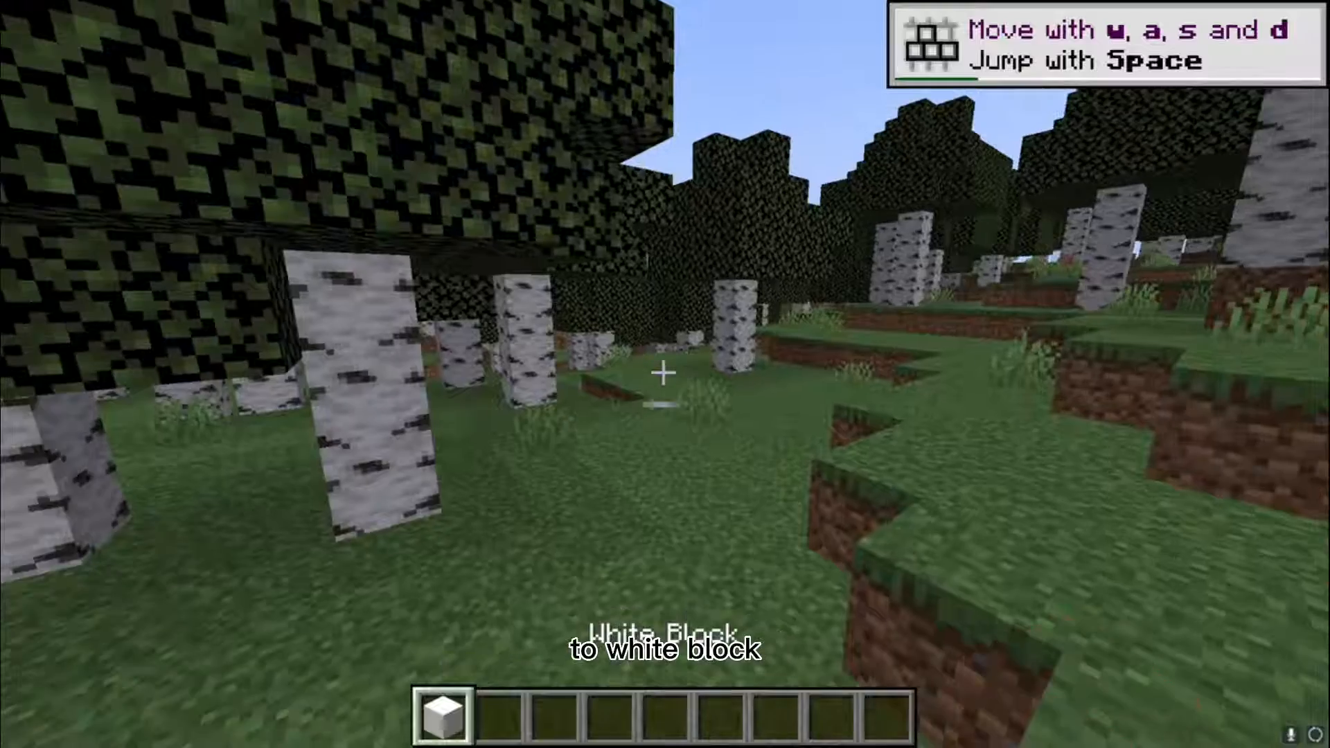
Place the White Block on the grass and, with the second hotbar slot active, use the block to trigger its item spawn.
right_click(665, 374)
key("2")
right_click(663, 373)
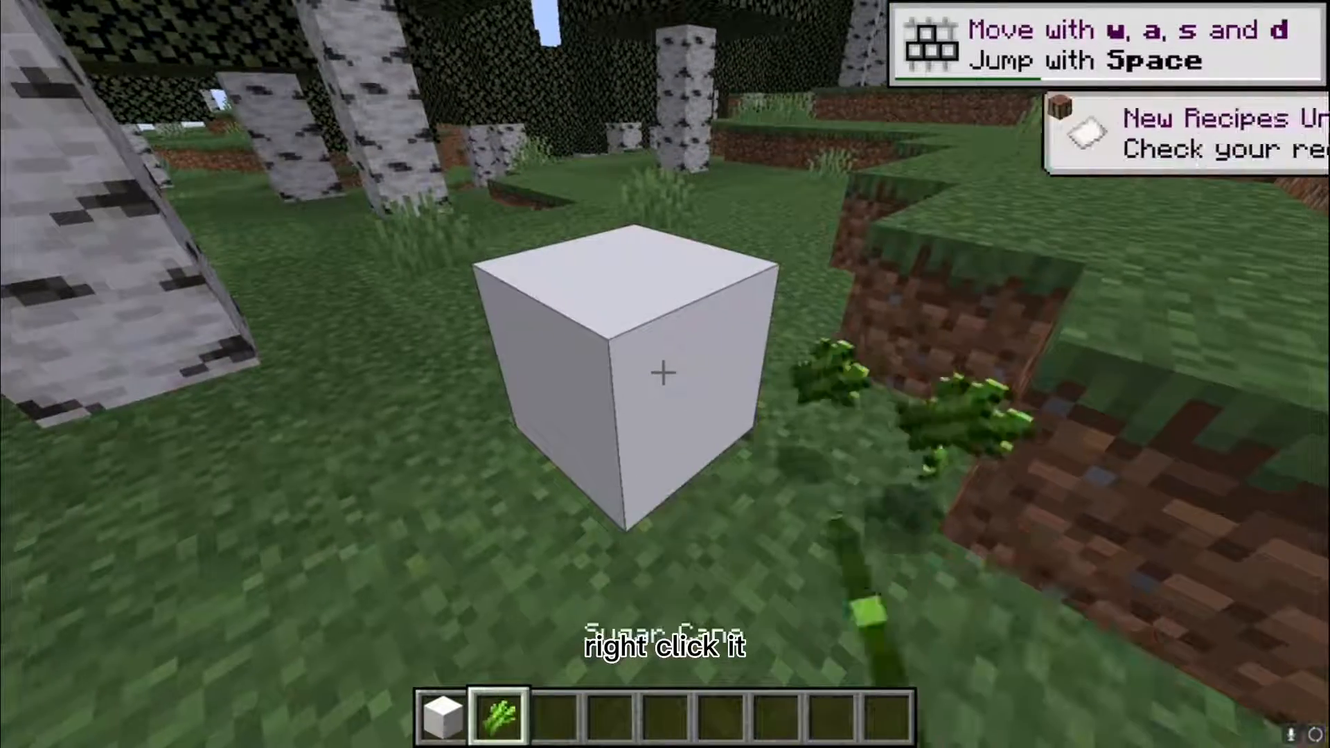
Throw away the collected sugar cane and use the placed White Block repeatedly with an empty hand to test the procedure again.
key("w")
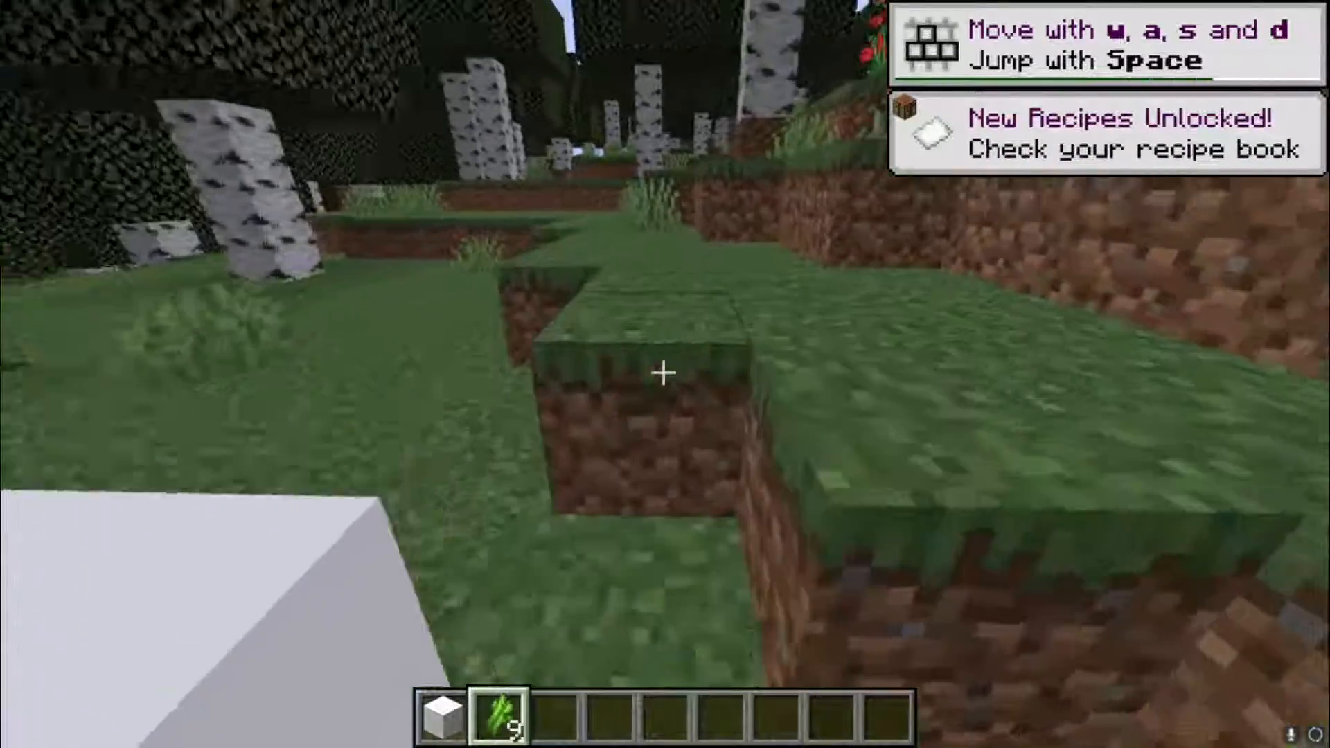
key("ctrl+q")
key("s")
key("a")
right_click(663, 373)
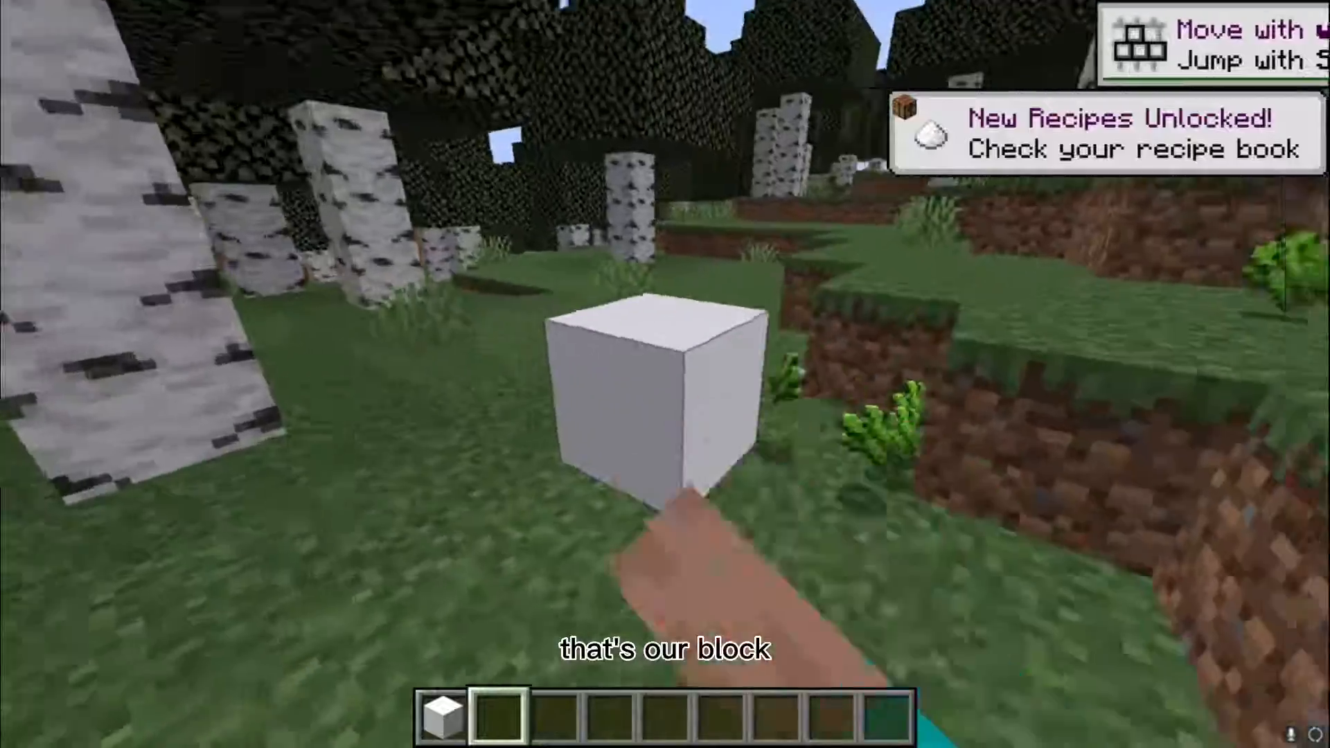
right_click(663, 372)
right_click(663, 372)
Dig away the ground beside the White Block and examine the block's faces from several sides.
left_click(663, 373)
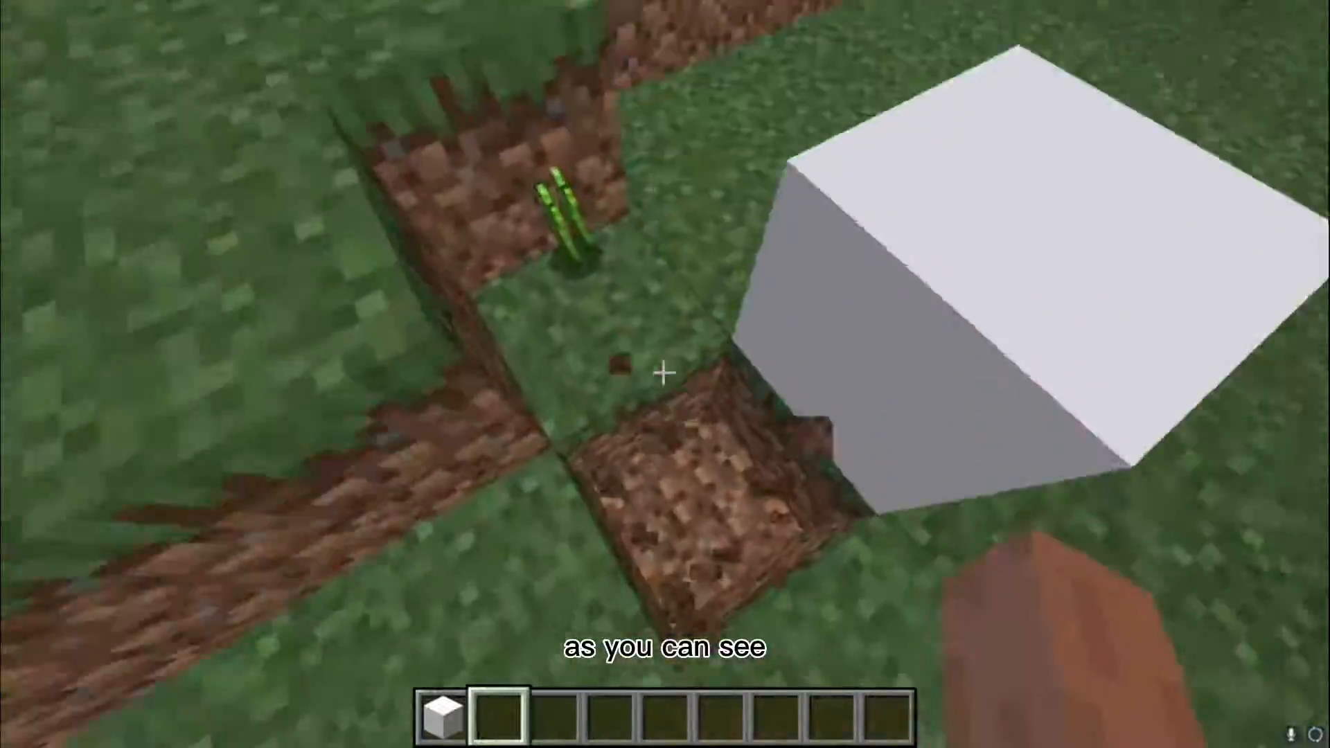
left_click(663, 372)
key("w")
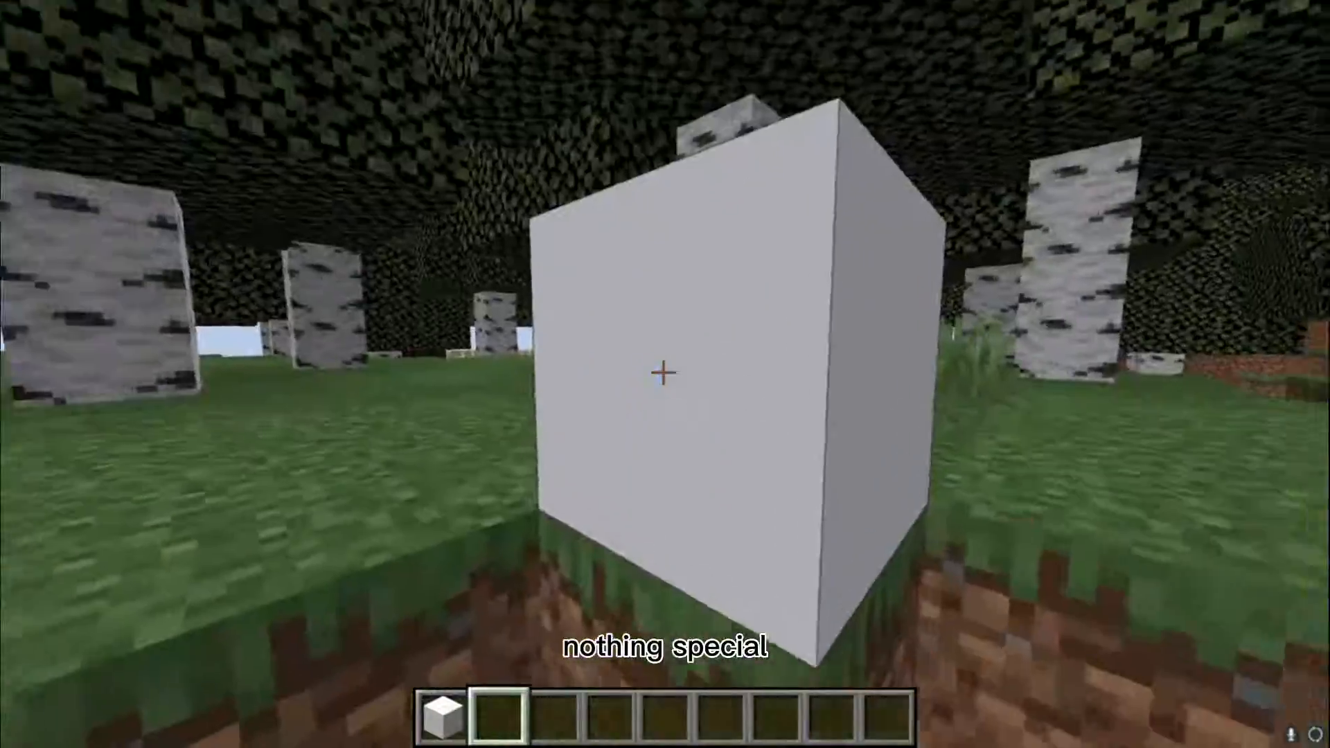
key("w")
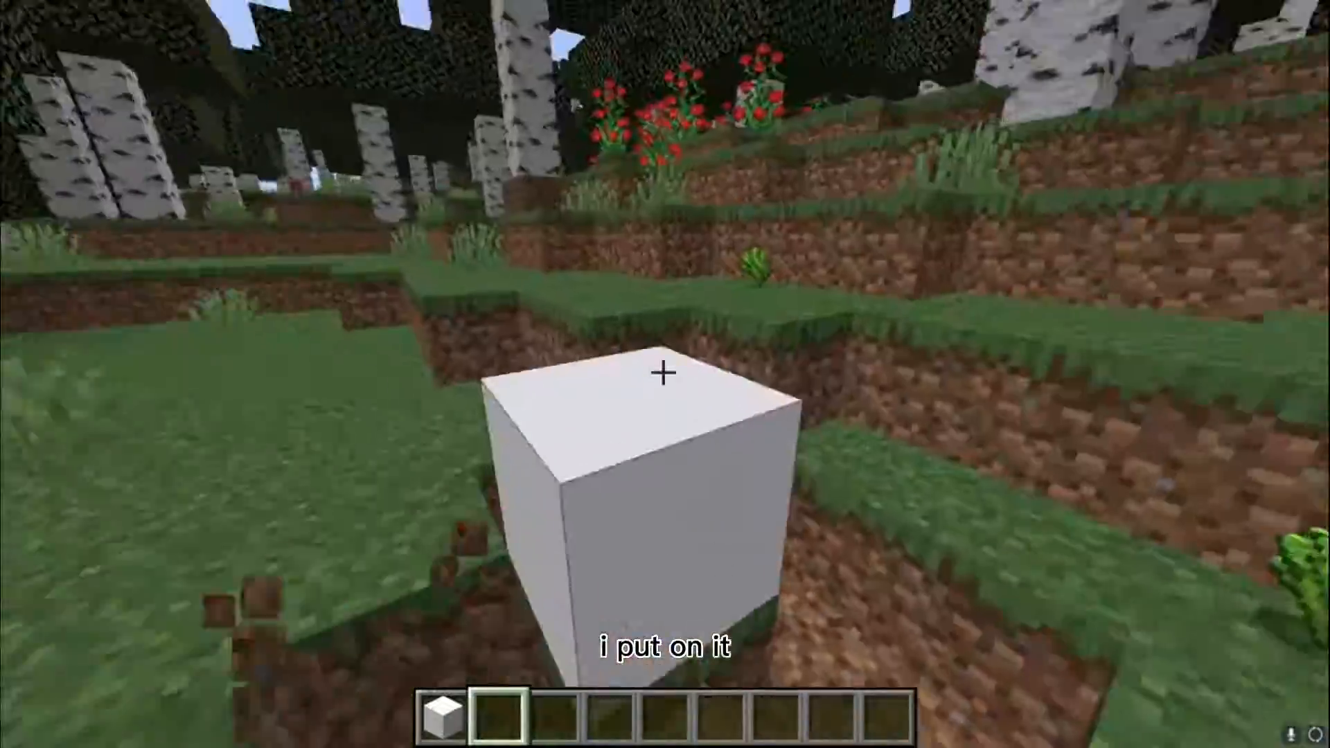